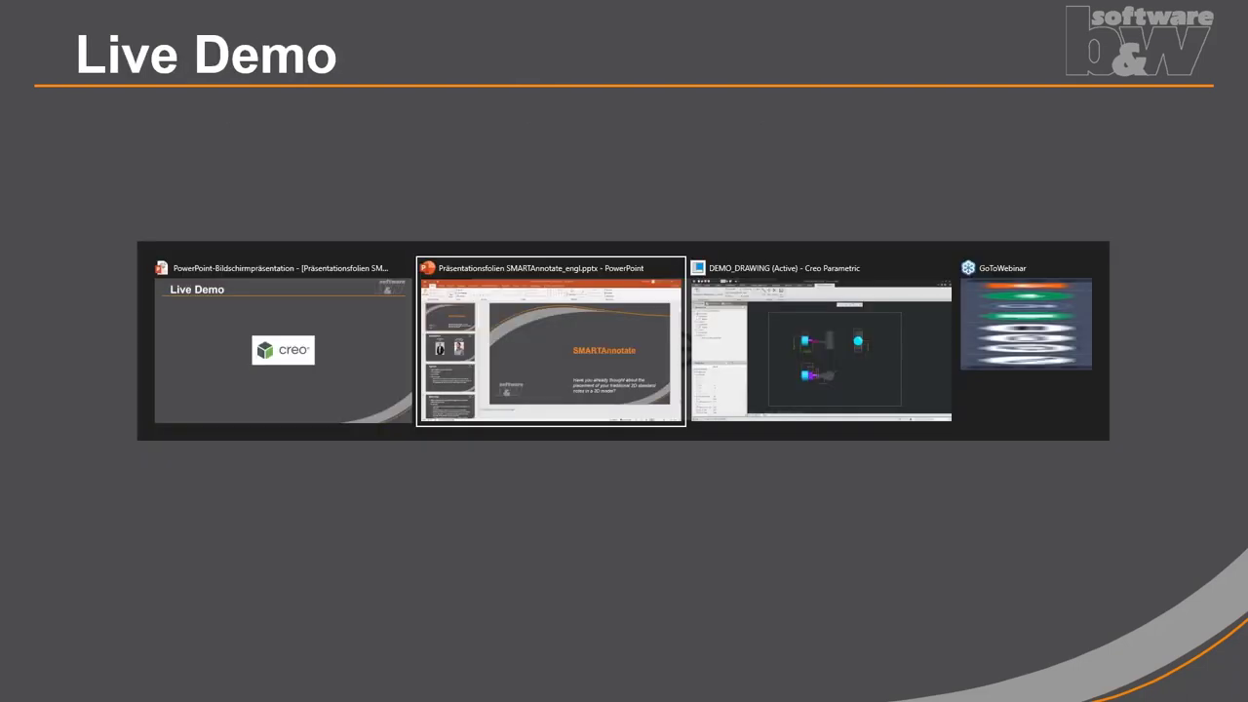
# Switch to the DEMO_DRAWING window in Creo Parametric and open the SMARTAnnotate dialog, positioned beside the drawing
pyautogui.hotkey('alt', 'Tab')
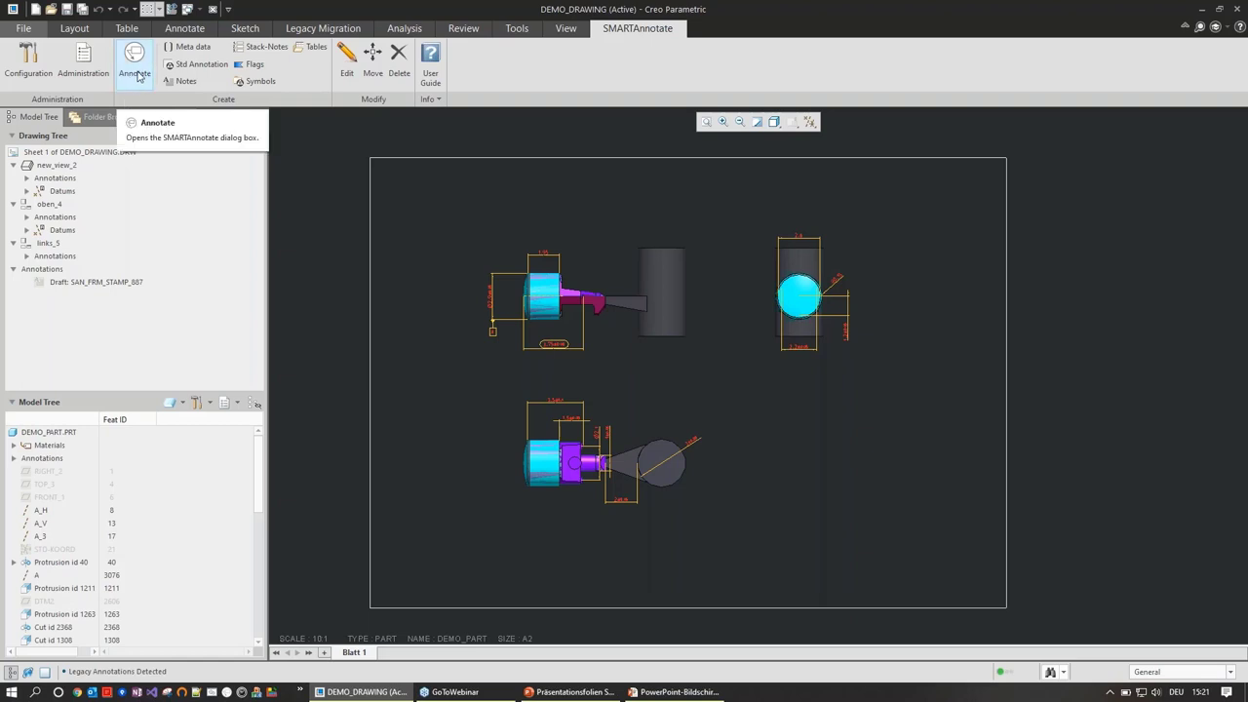
pyautogui.click(134, 73)
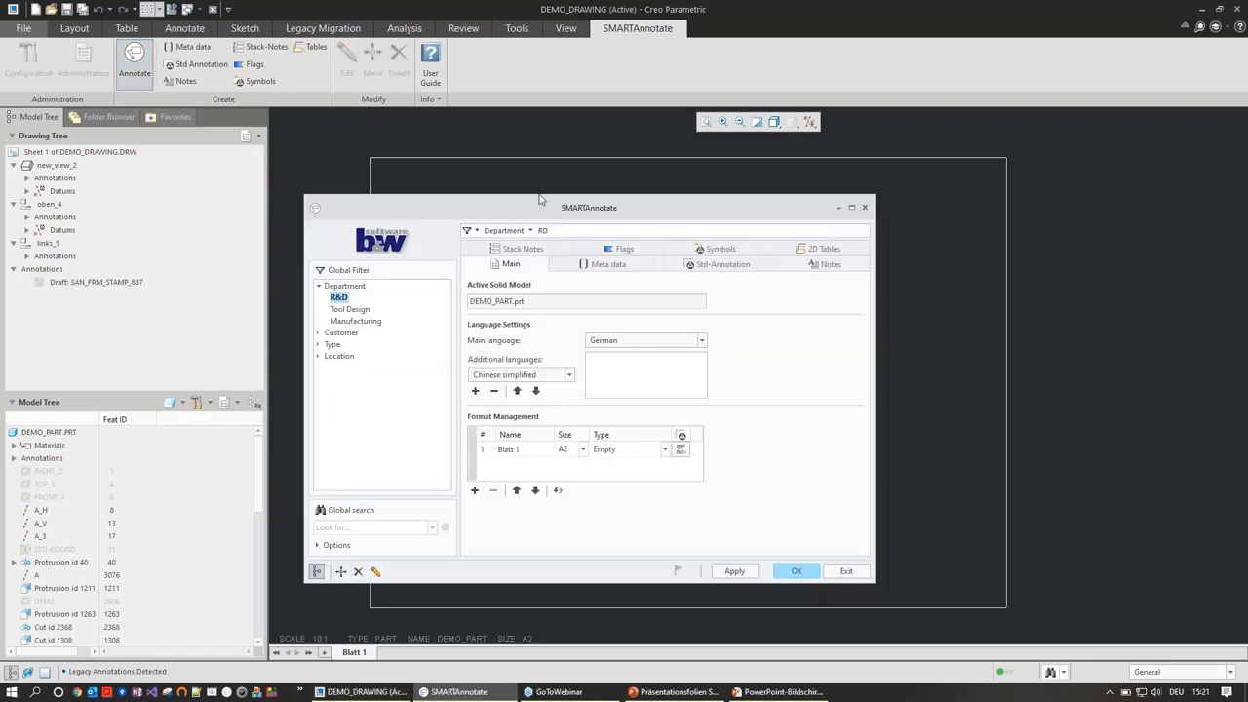
pyautogui.moveTo(574, 215); pyautogui.dragTo(274, 181)
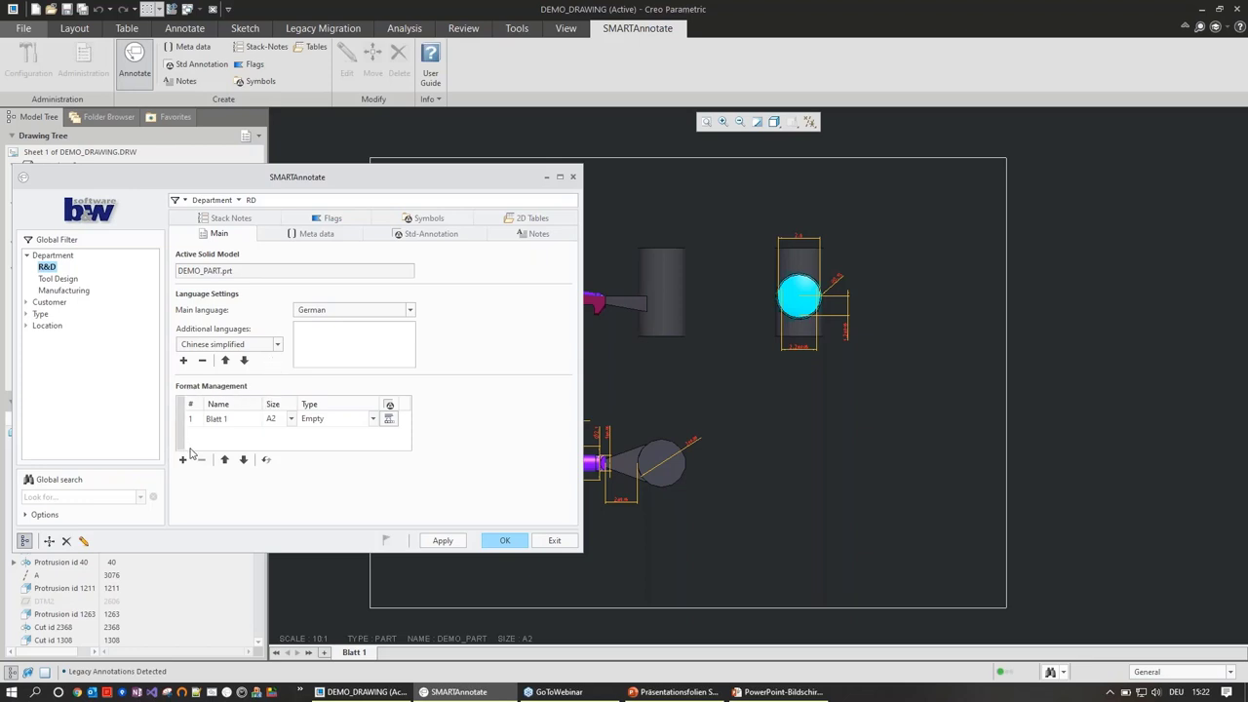
# Apply the Default format type at size A2 to sheet Blatt 1
pyautogui.click(291, 419)
pyautogui.click(294, 422)
pyautogui.click(339, 425)
pyautogui.click(335, 443)
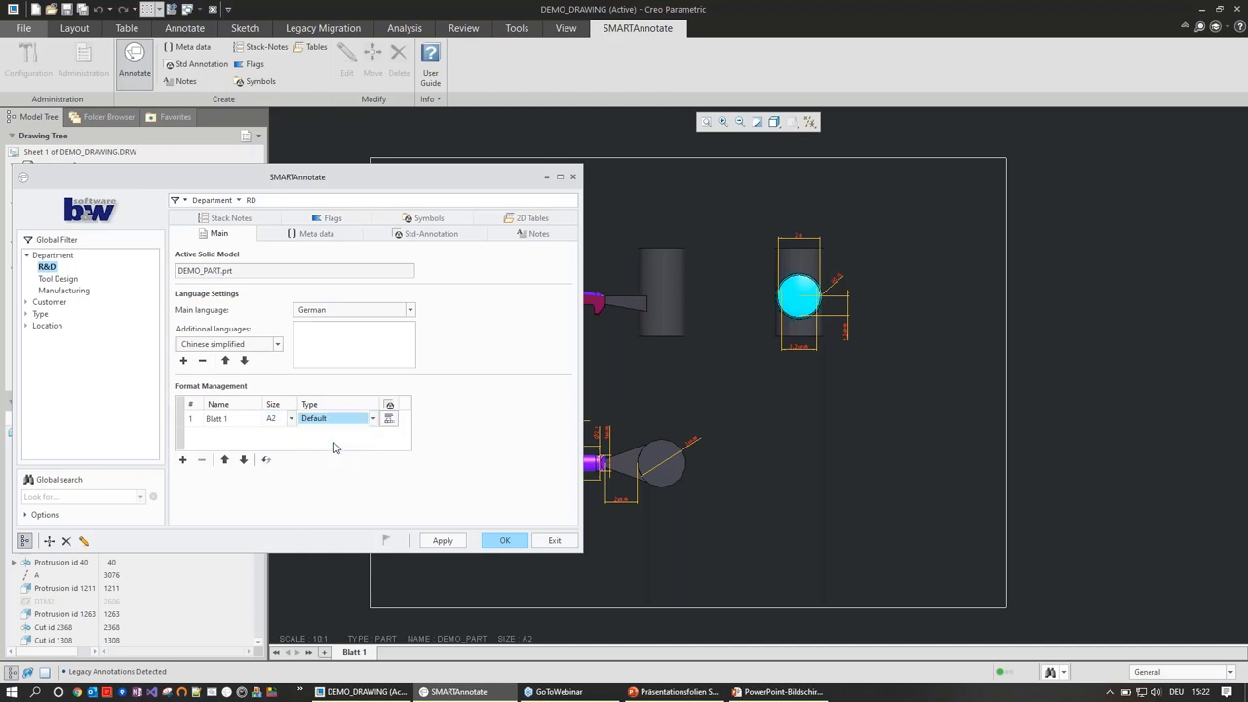
pyautogui.click(447, 542)
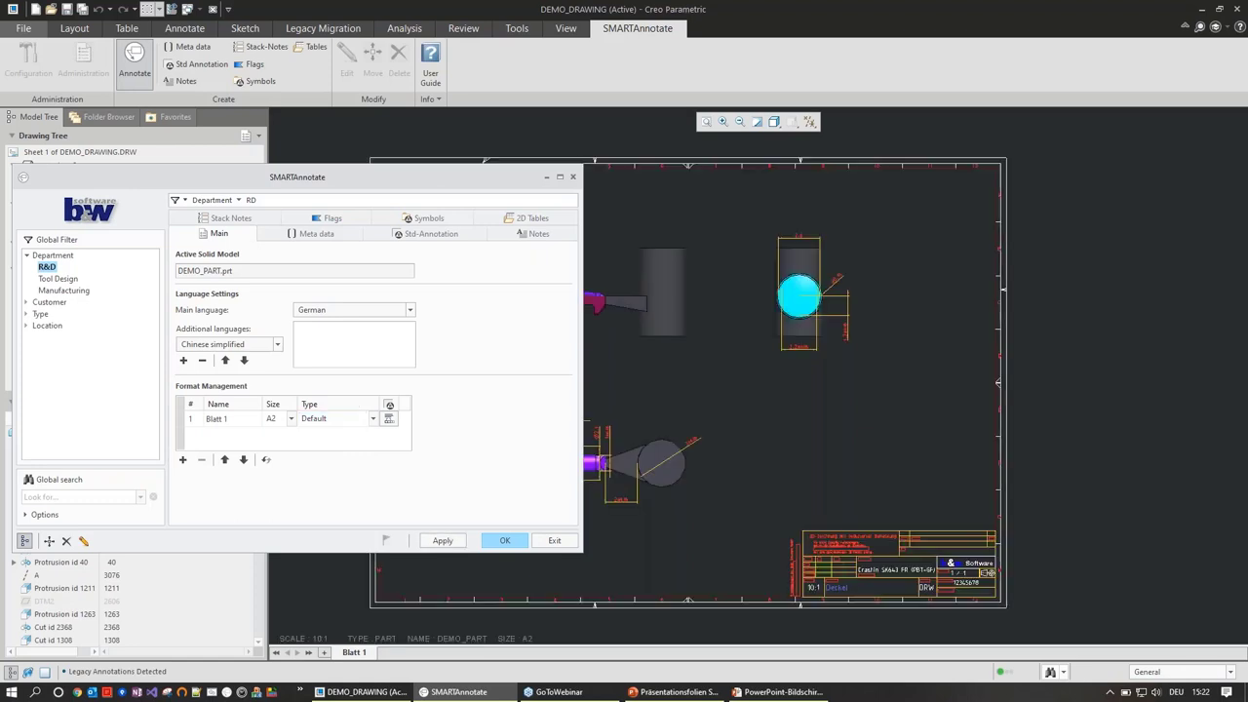
# Set the drawing's main language to English and apply it to the title block
pyautogui.scroll(3, 989, 608)
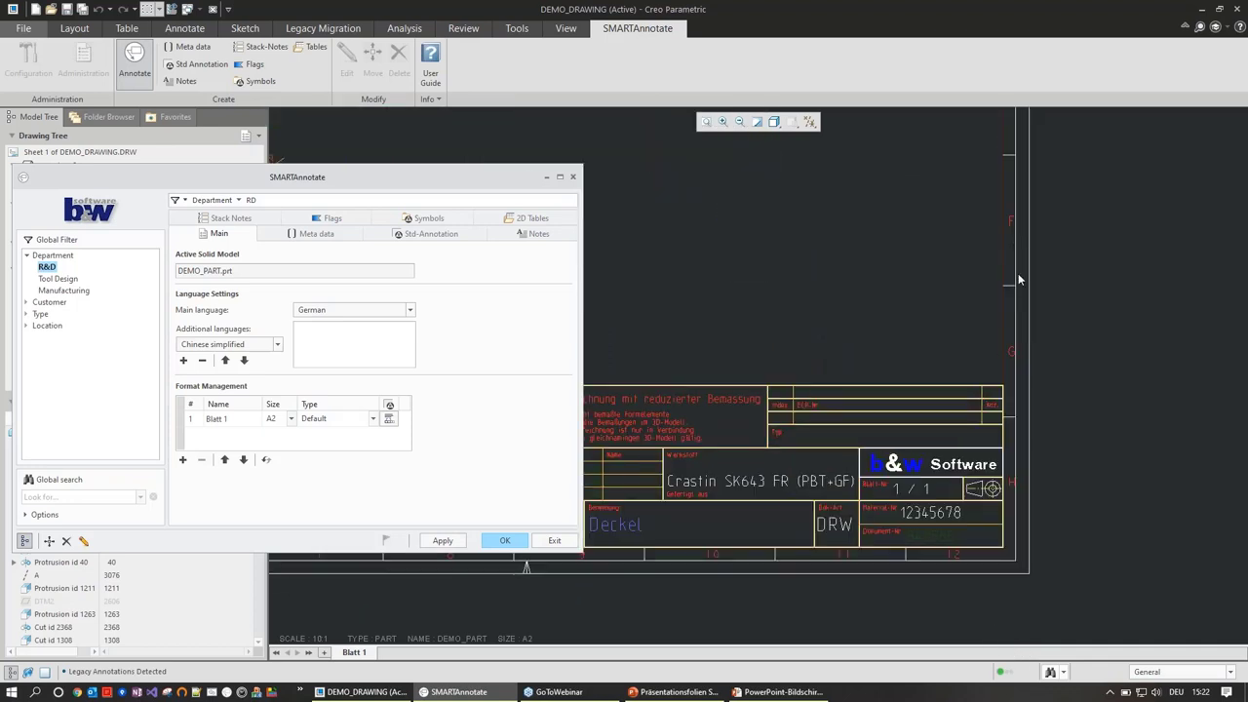
pyautogui.scroll(-1, 1208, 438)
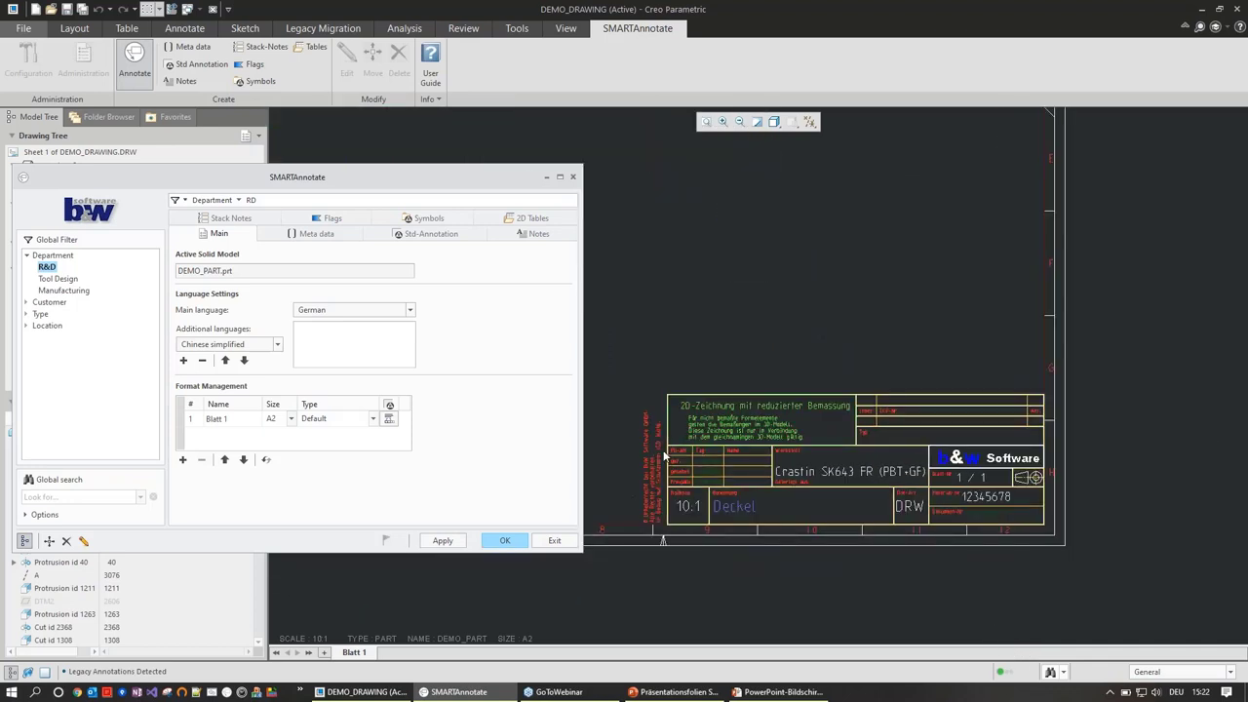
pyautogui.scroll(1, 663, 456)
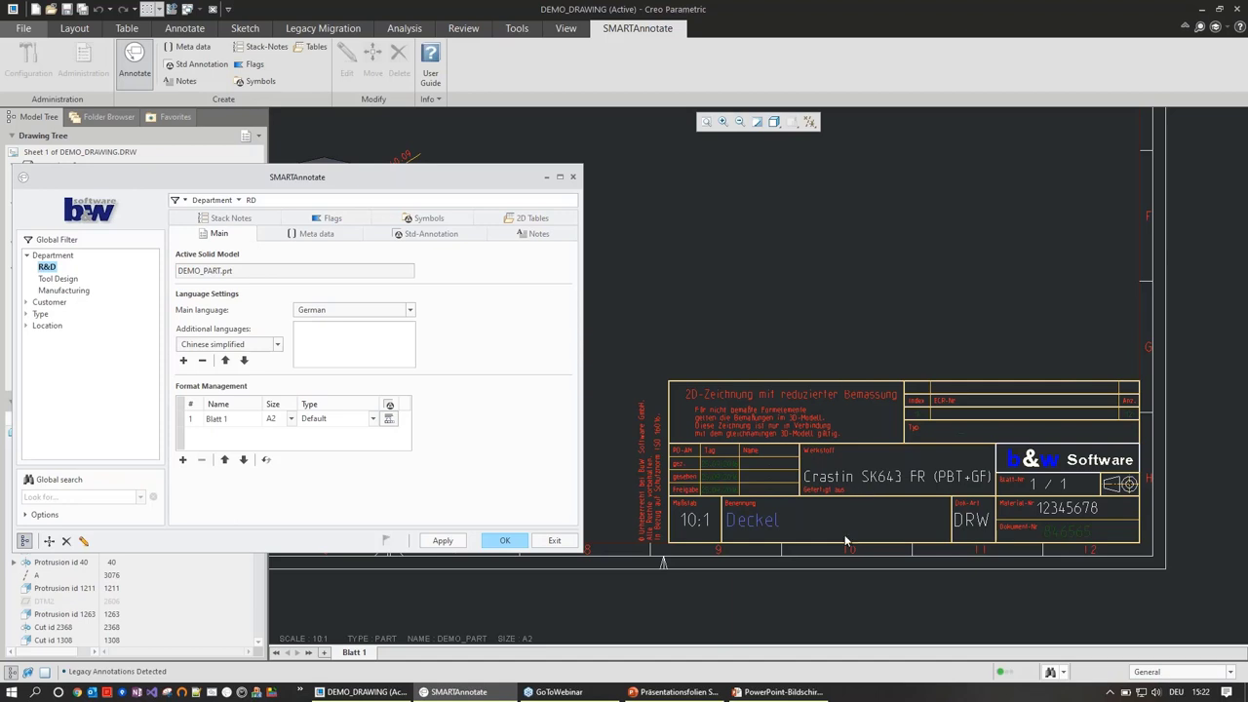
pyautogui.scroll(1, 844, 554)
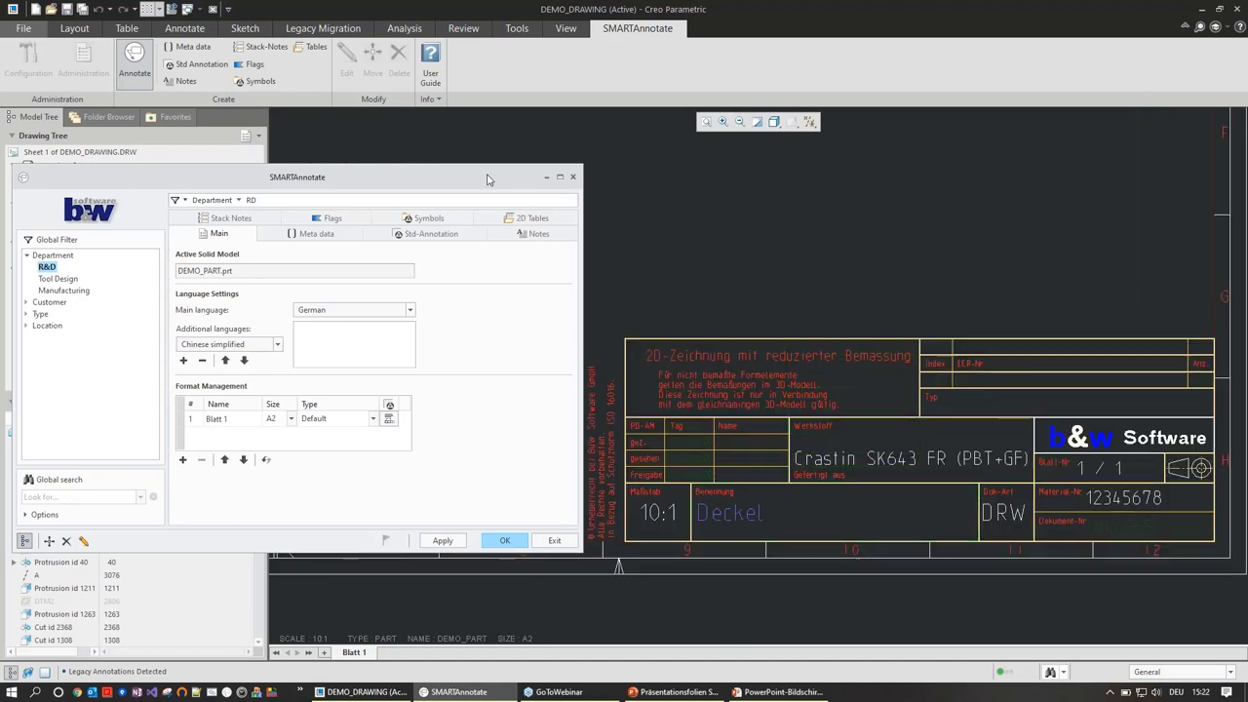
pyautogui.moveTo(487, 177); pyautogui.dragTo(455, 175)
pyautogui.click(315, 309)
pyautogui.click(307, 334)
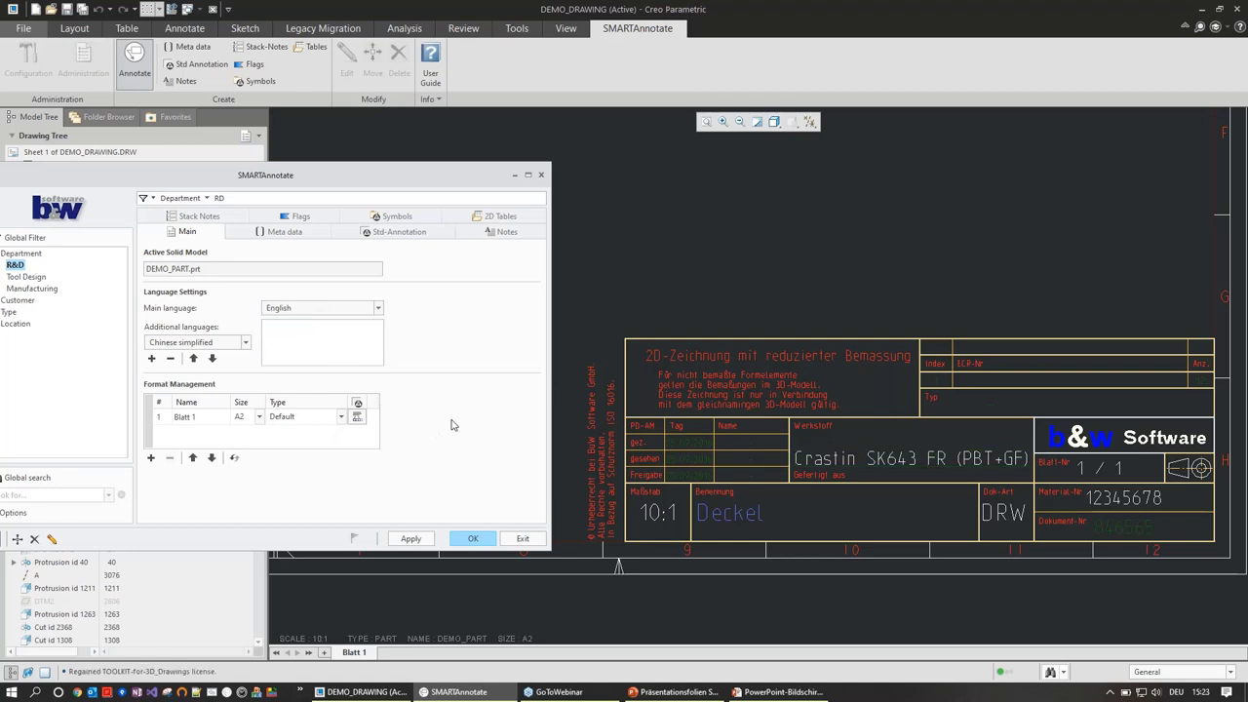
pyautogui.click(410, 538)
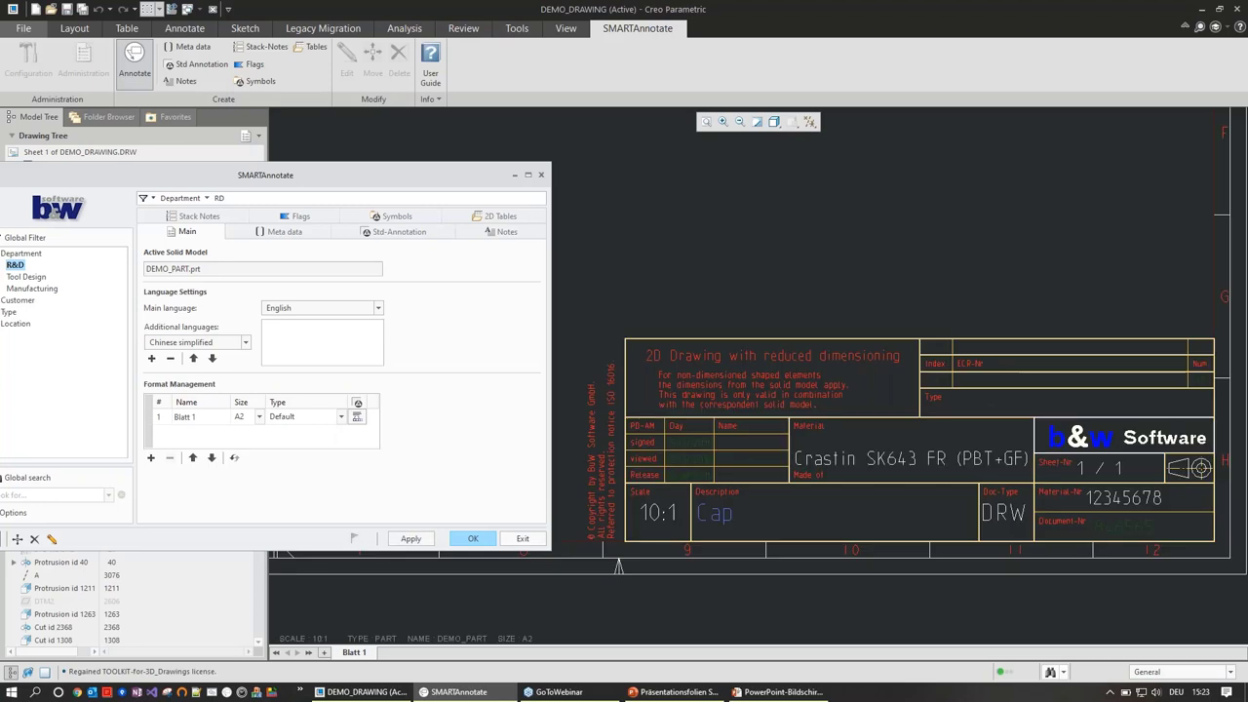
# Set the article name in the meta data to Housing and apply it to the title block
pyautogui.scroll(1, 847, 599)
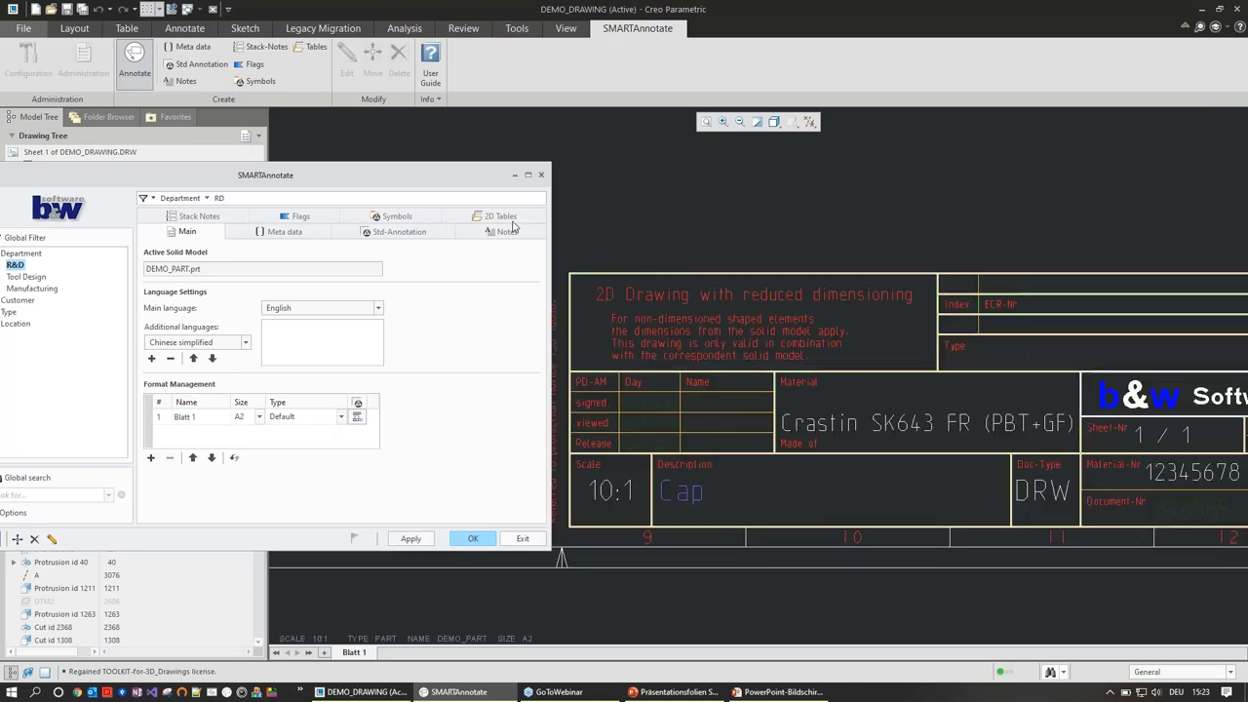
pyautogui.moveTo(479, 175); pyautogui.dragTo(432, 179)
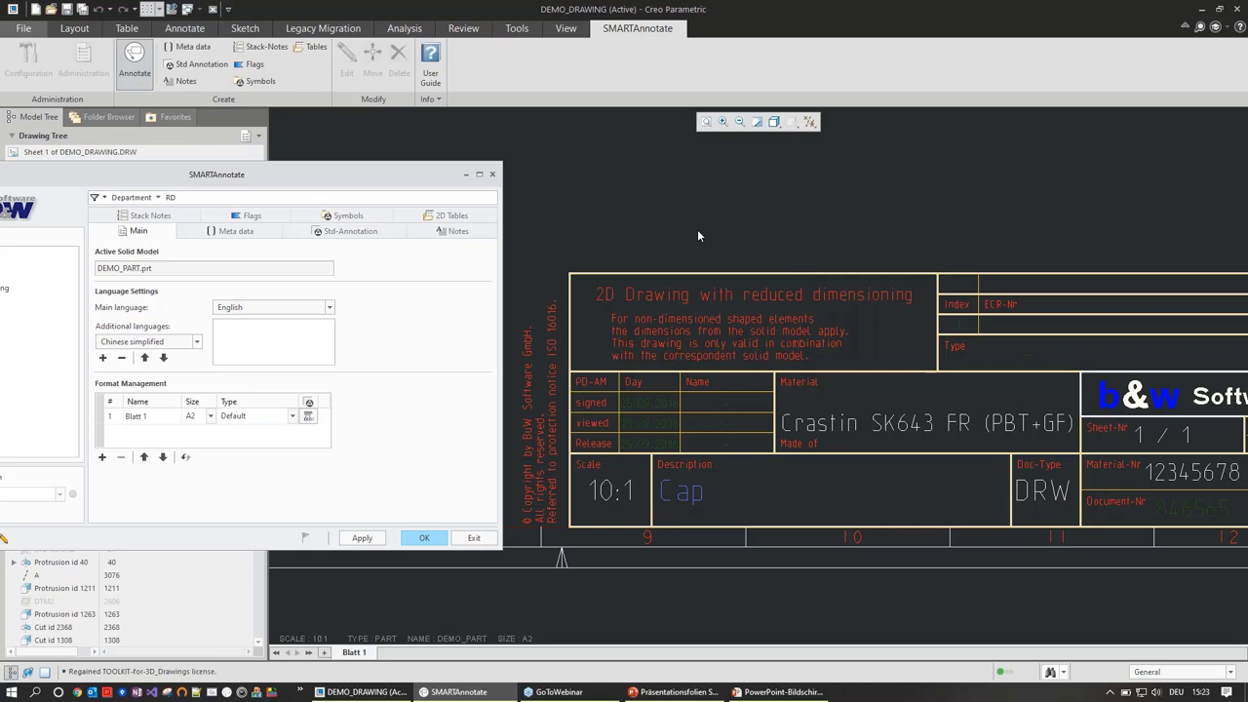
pyautogui.click(249, 232)
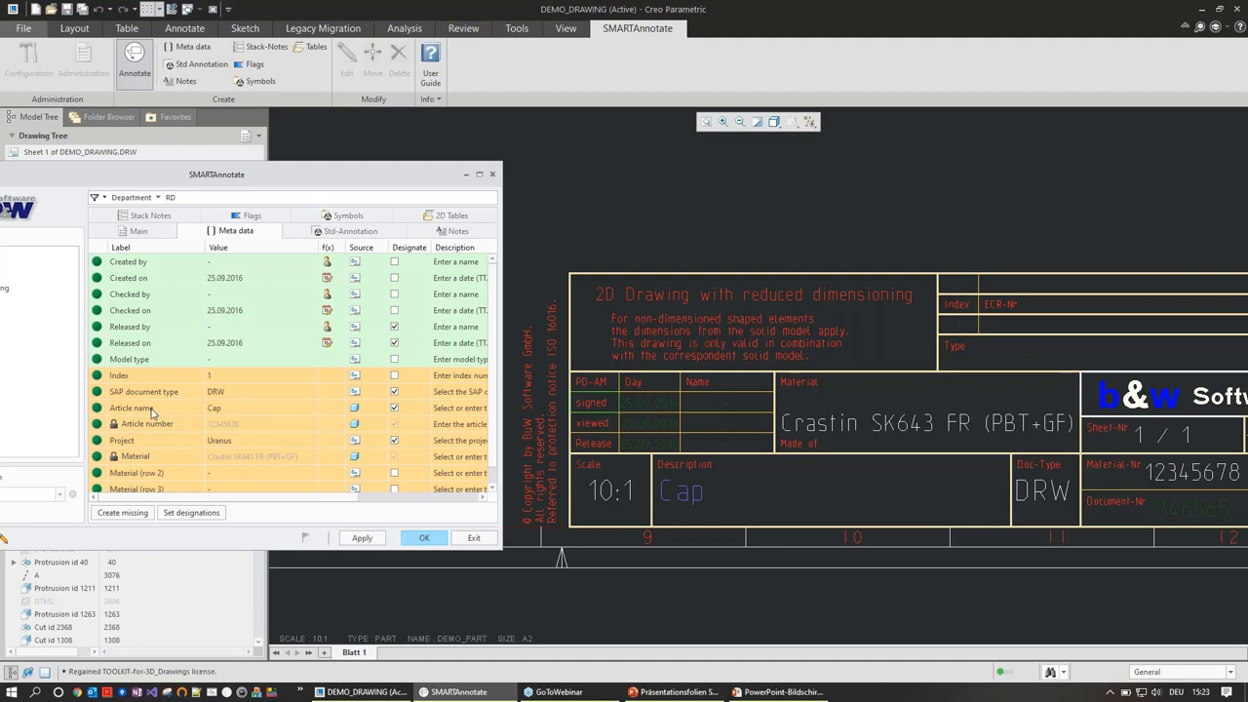
pyautogui.click(290, 417)
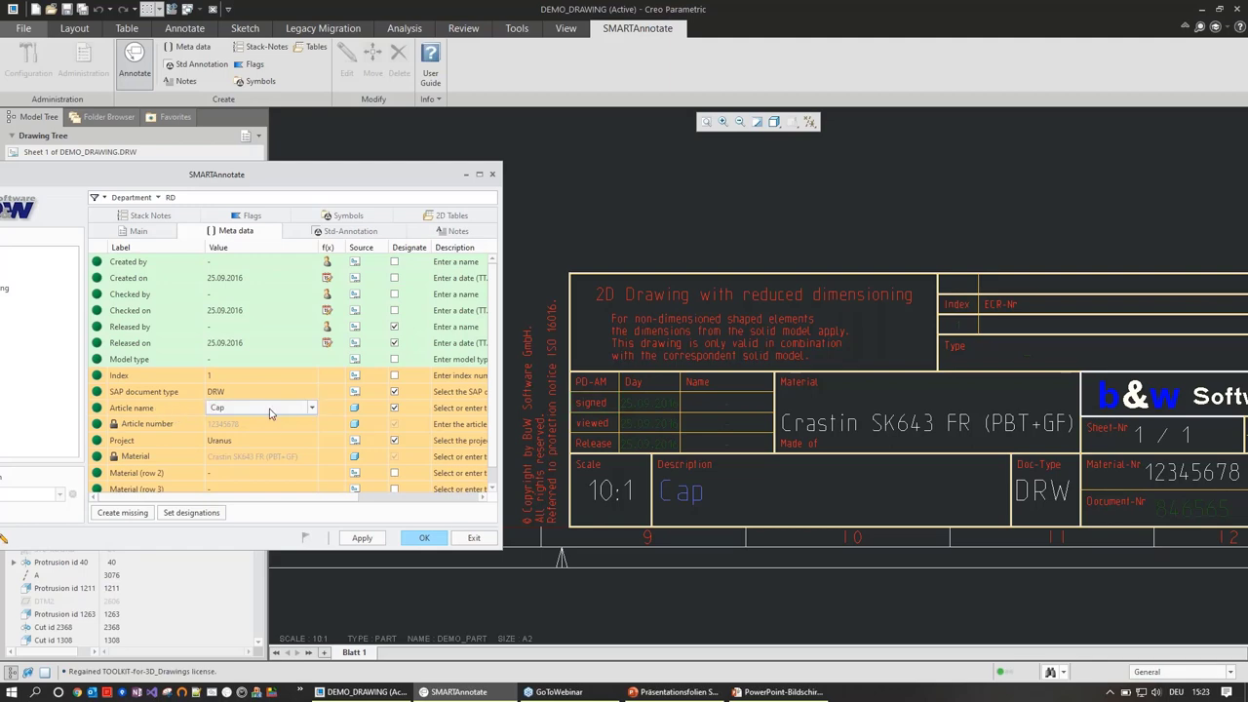
pyautogui.click(312, 408)
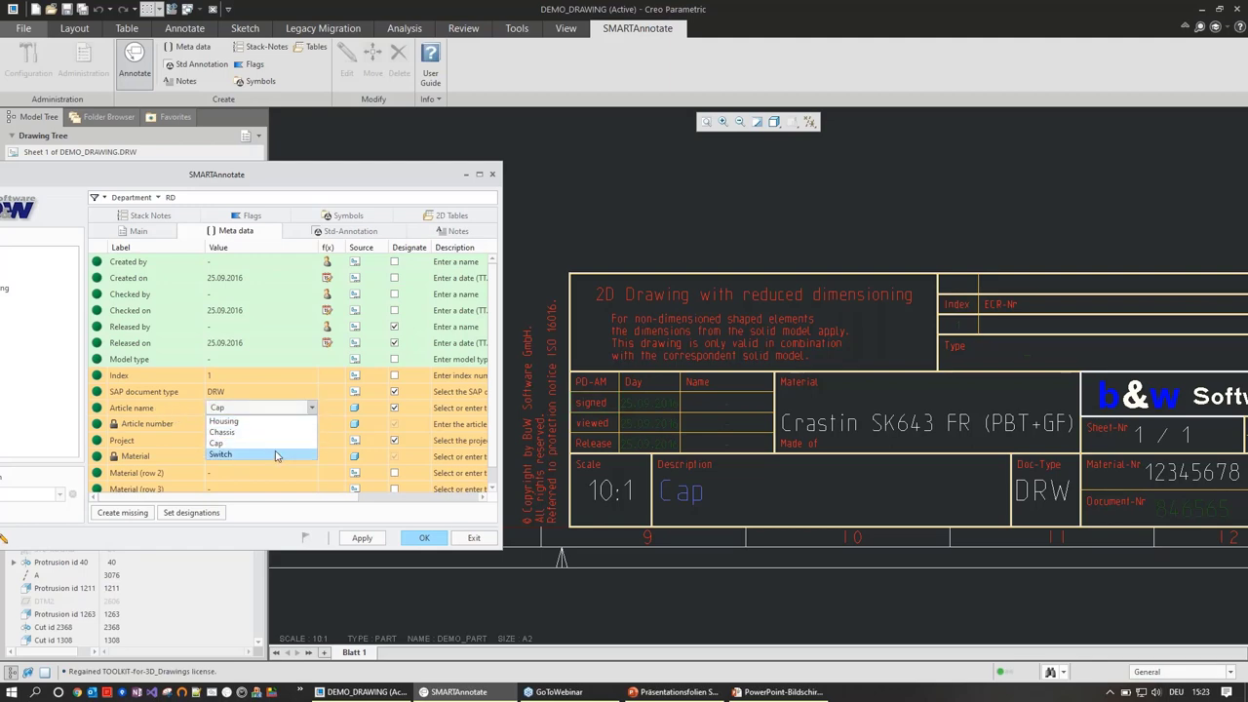
pyautogui.click(273, 421)
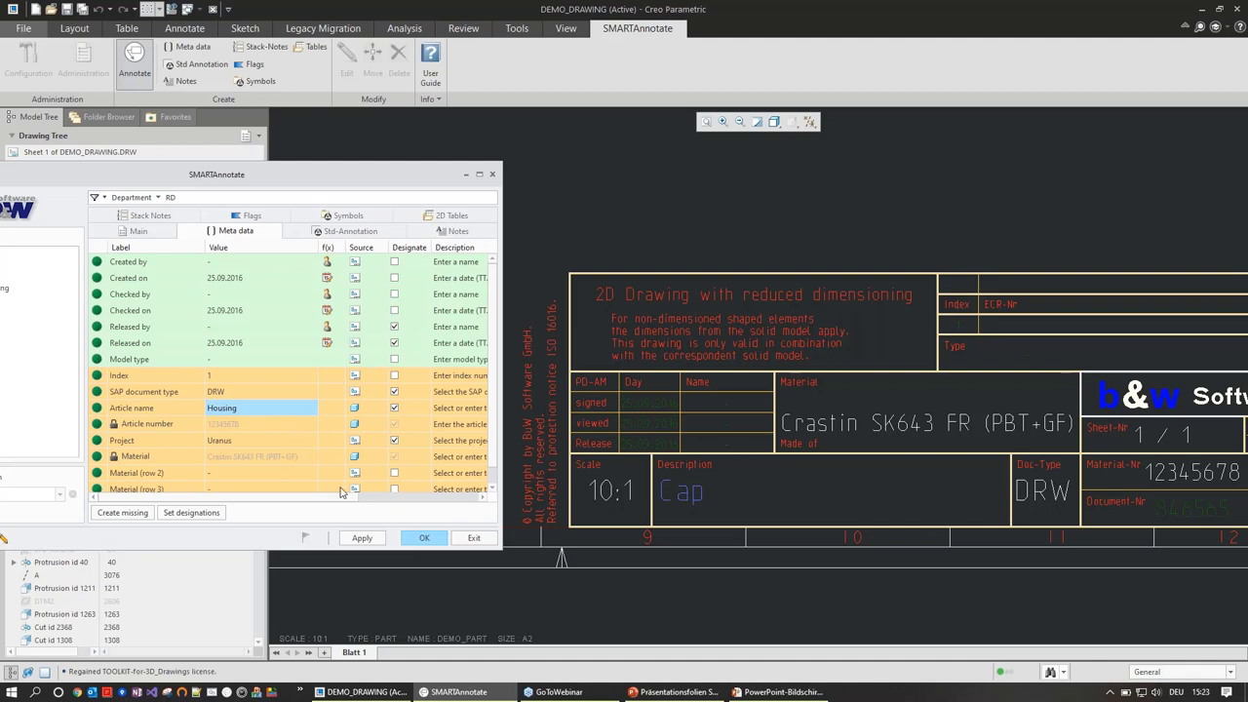
pyautogui.click(356, 540)
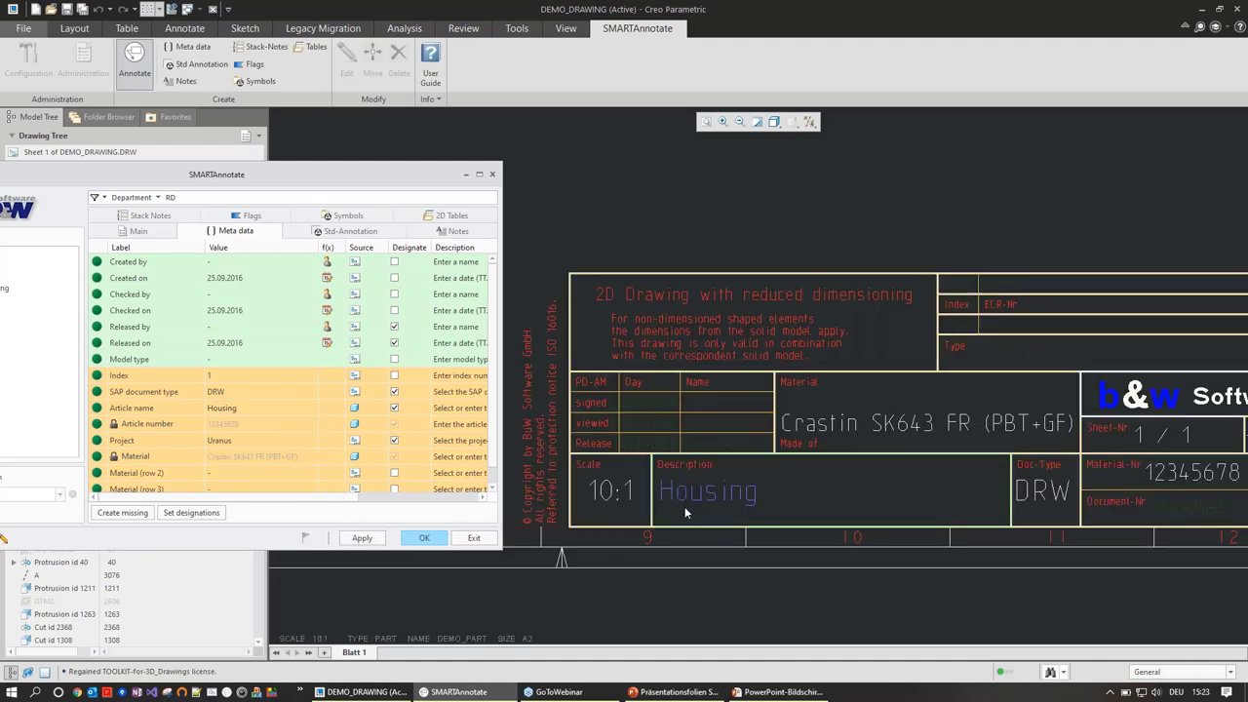
# Apply German as the main language, then change it back to English and apply again
pyautogui.click(166, 235)
pyautogui.click(250, 308)
pyautogui.click(232, 354)
pyautogui.click(361, 537)
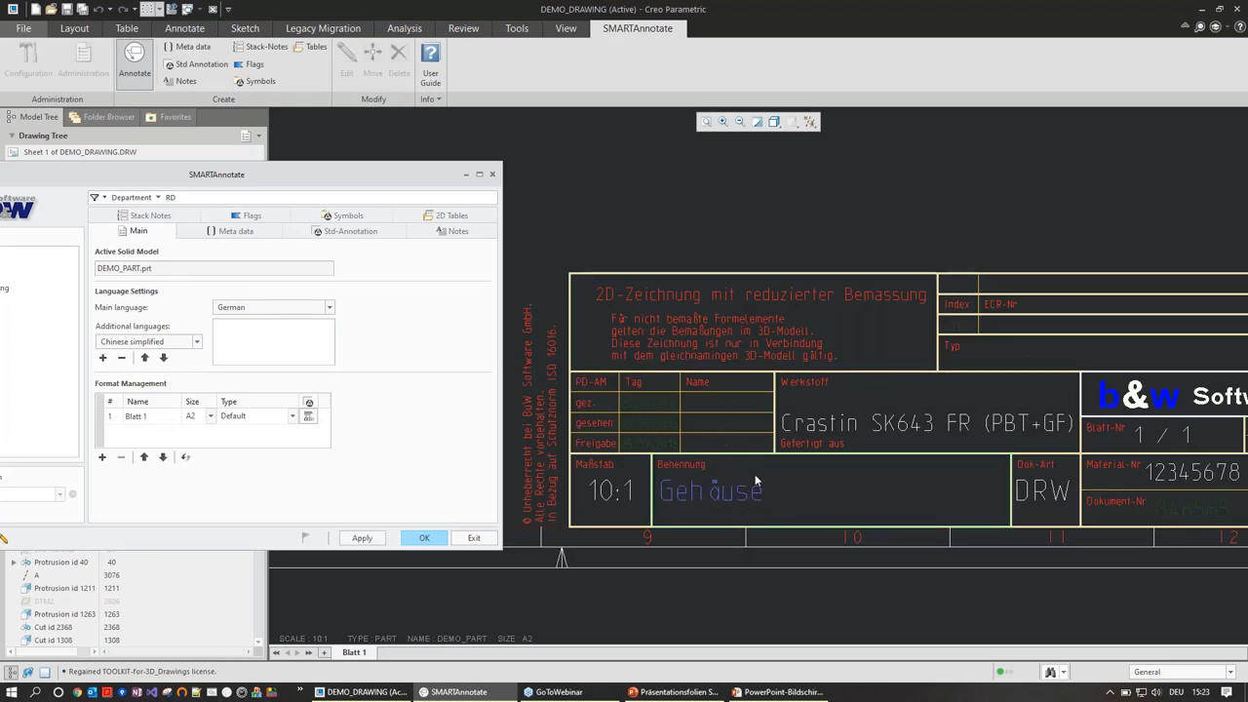
pyautogui.click(303, 307)
pyautogui.click(280, 330)
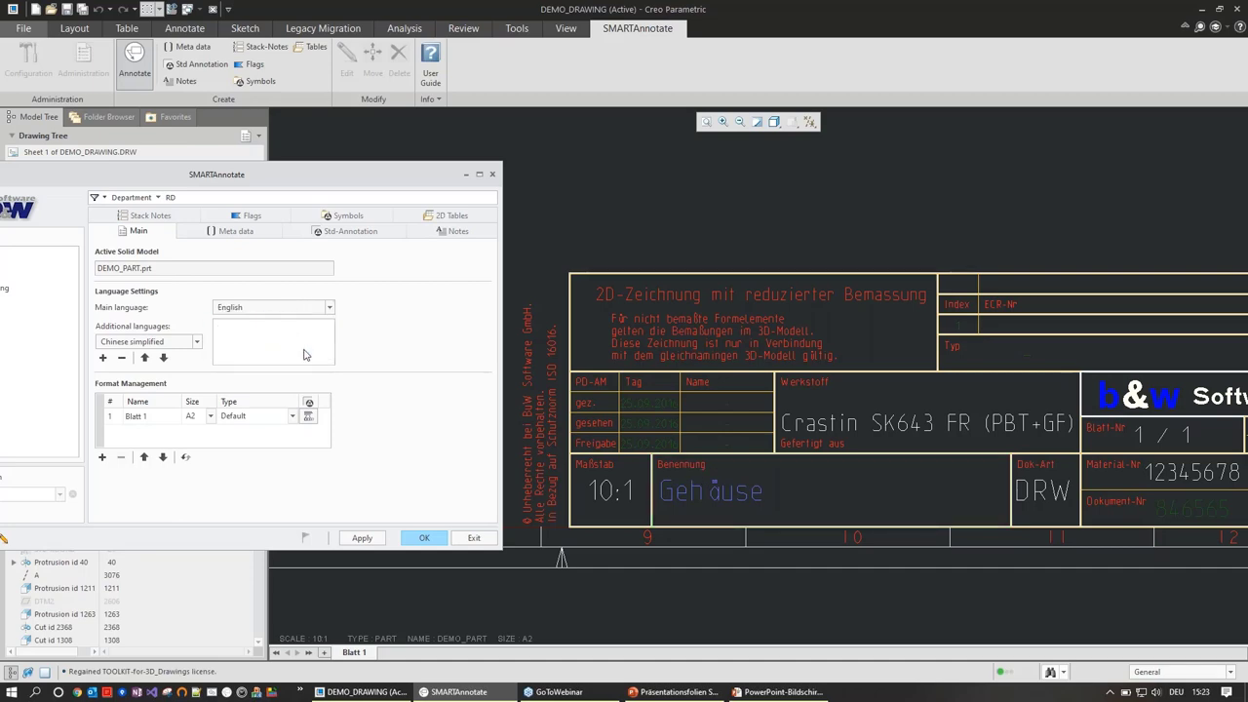
pyautogui.click(364, 538)
# Assign the Manufacturing advices standard annotation to sheet Blatt 1
pyautogui.click(339, 232)
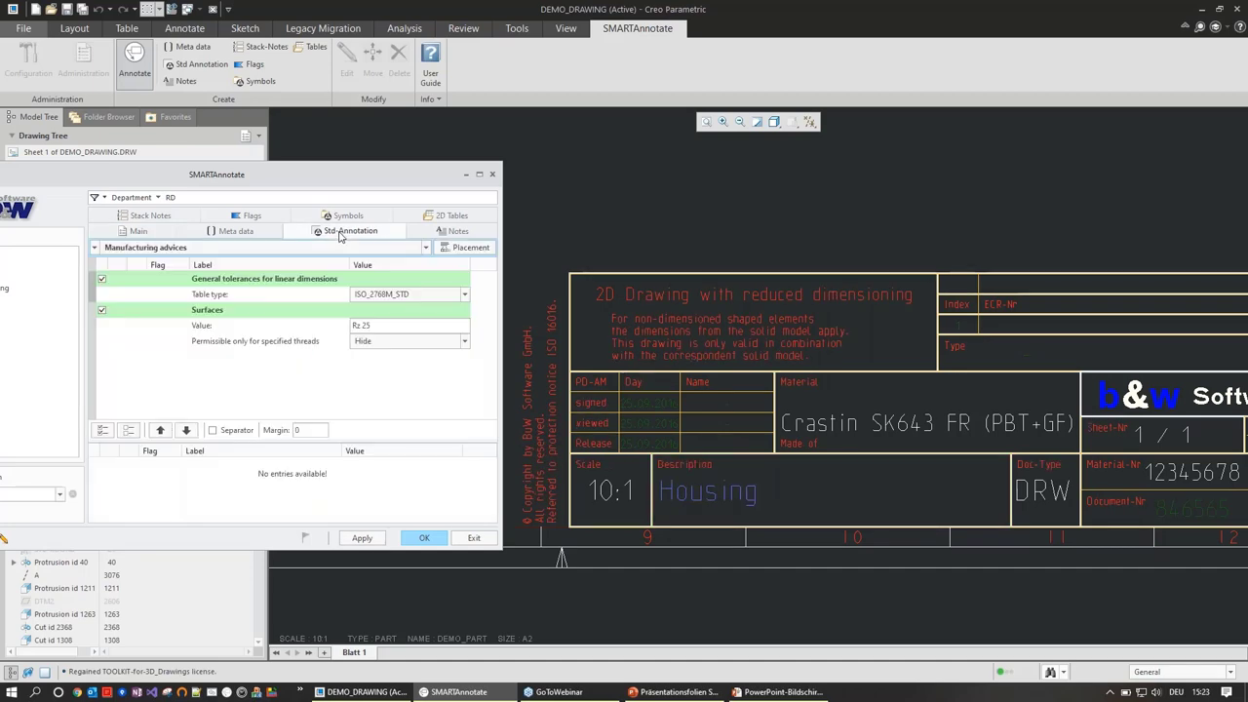
pyautogui.scroll(-5, 726, 545)
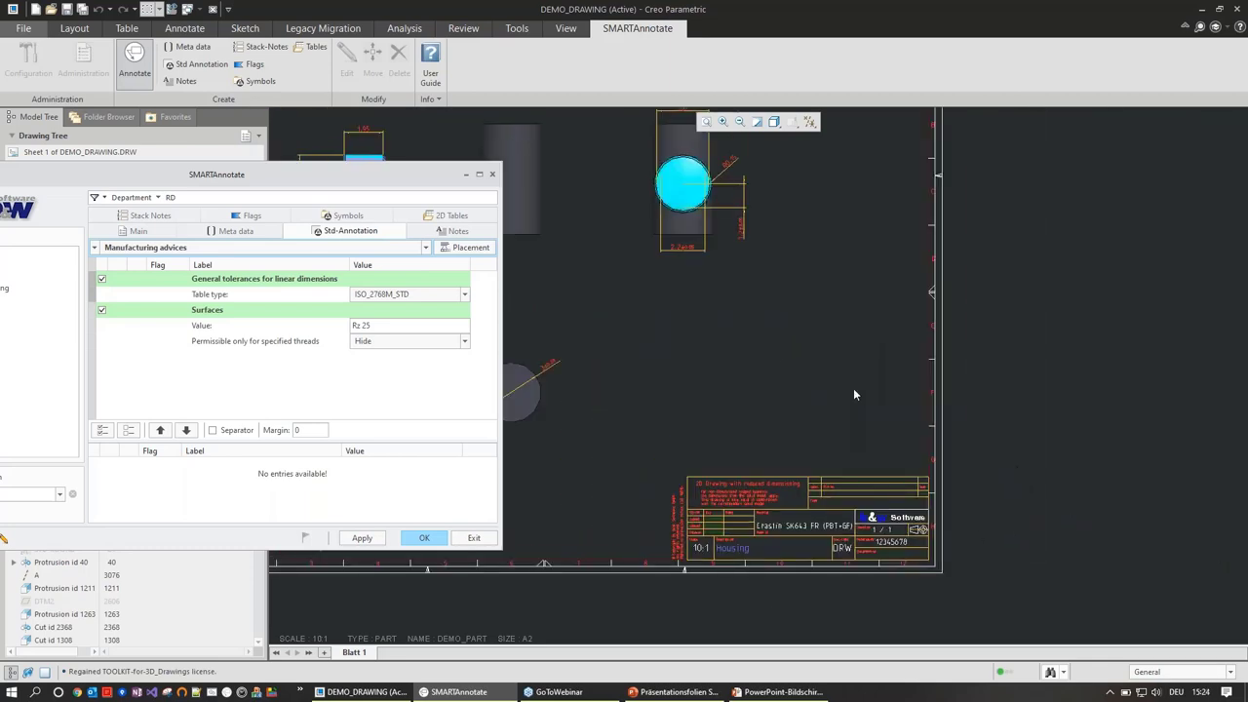
pyautogui.scroll(-3, 1142, 510)
pyautogui.scroll(2, 897, 463)
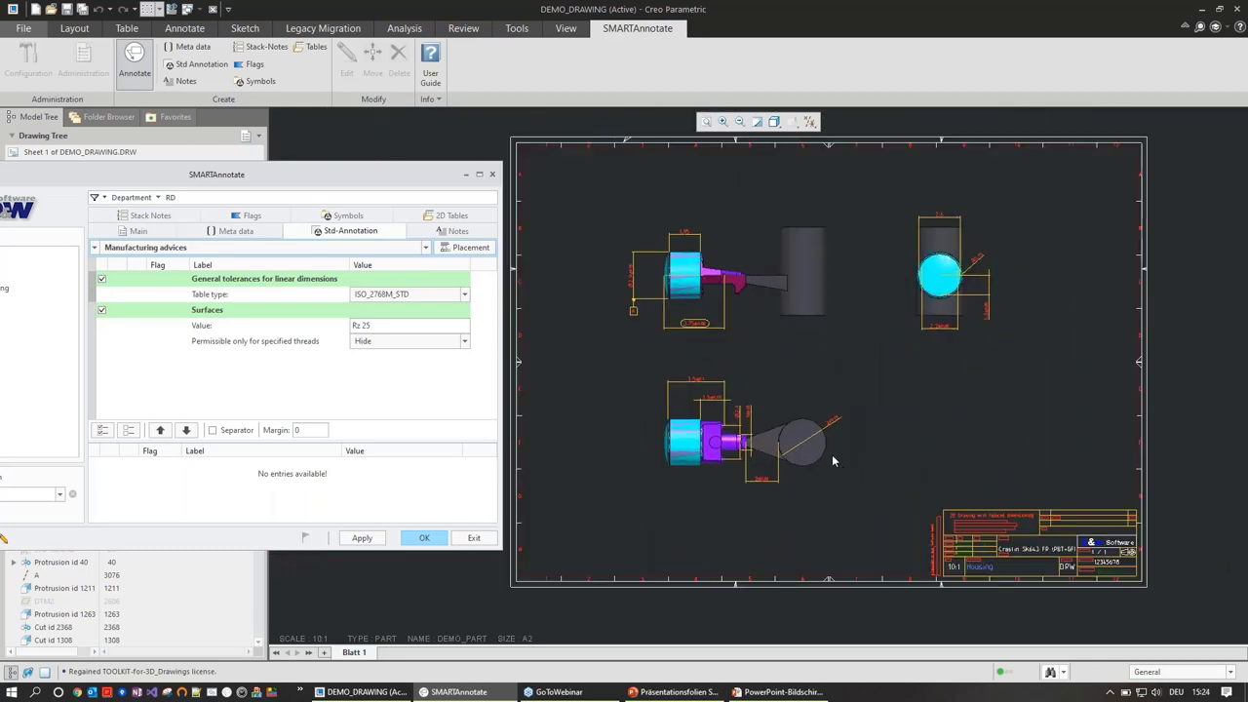
pyautogui.moveTo(421, 175); pyautogui.dragTo(413, 174)
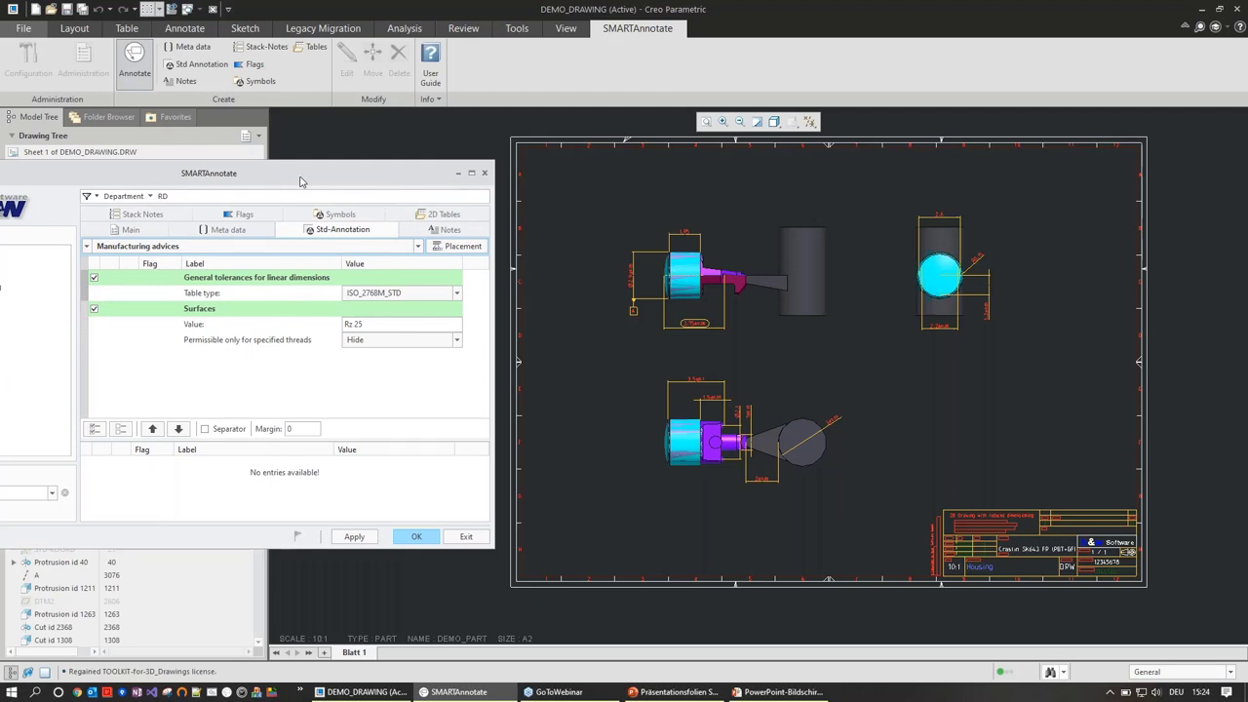
pyautogui.moveTo(303, 181); pyautogui.dragTo(392, 184)
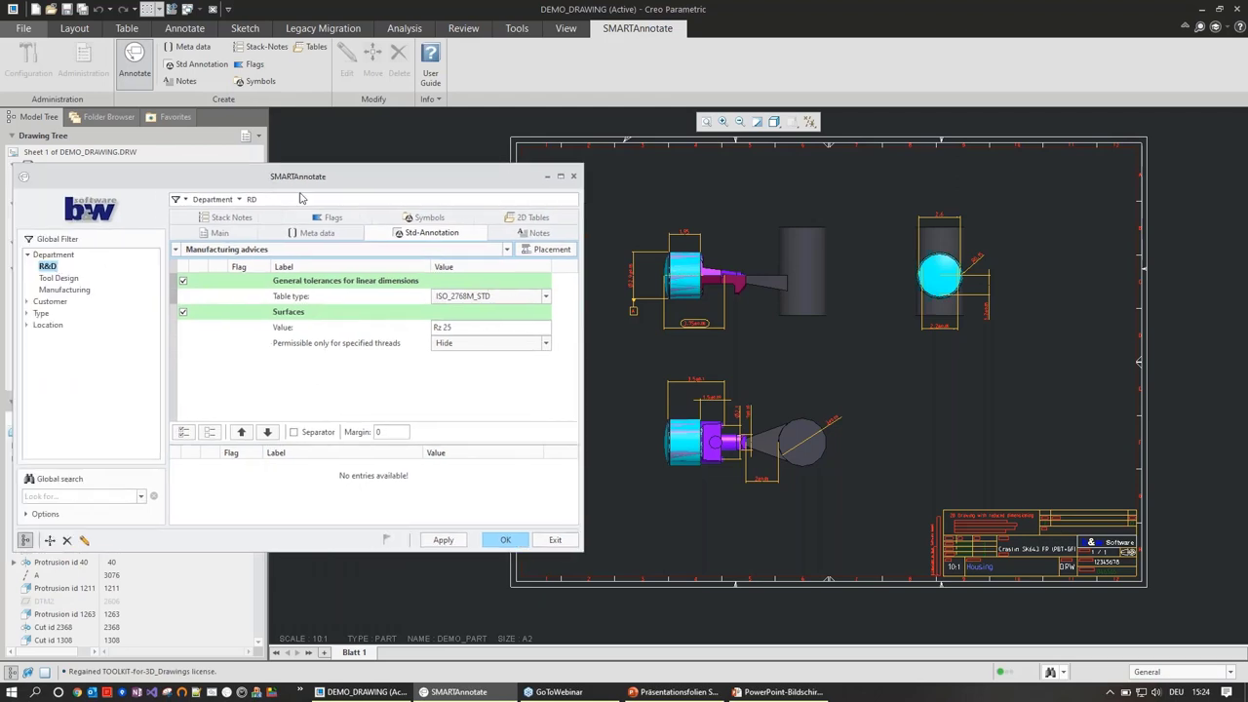
pyautogui.moveTo(303, 176); pyautogui.dragTo(285, 173)
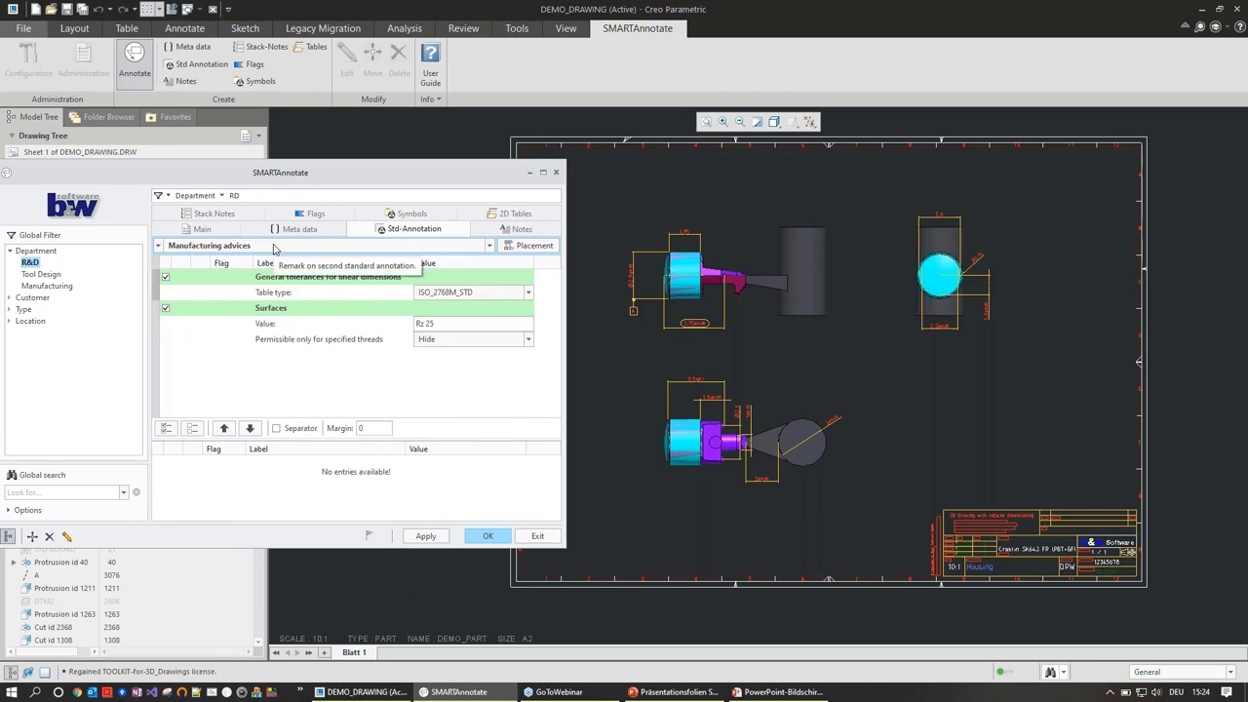
pyautogui.click(527, 248)
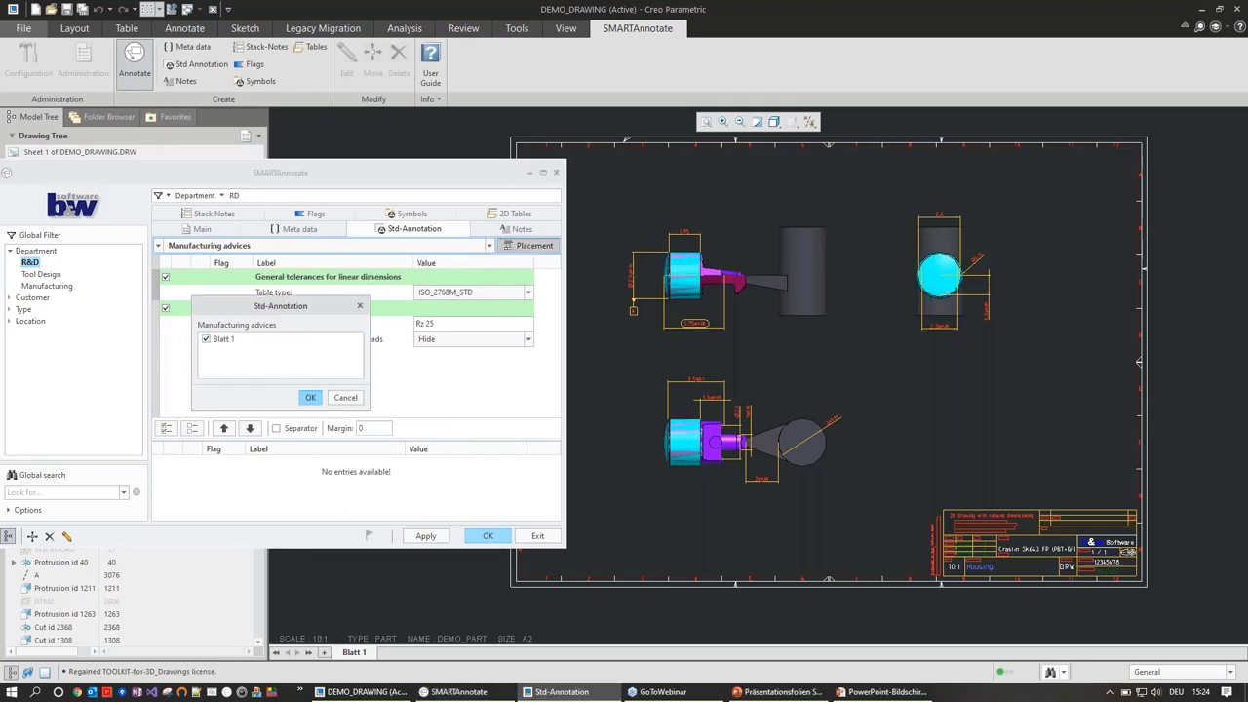
pyautogui.click(310, 397)
# Choose the Technology fields standard annotation and assign it to sheet Blatt 1
pyautogui.click(322, 245)
pyautogui.click(246, 272)
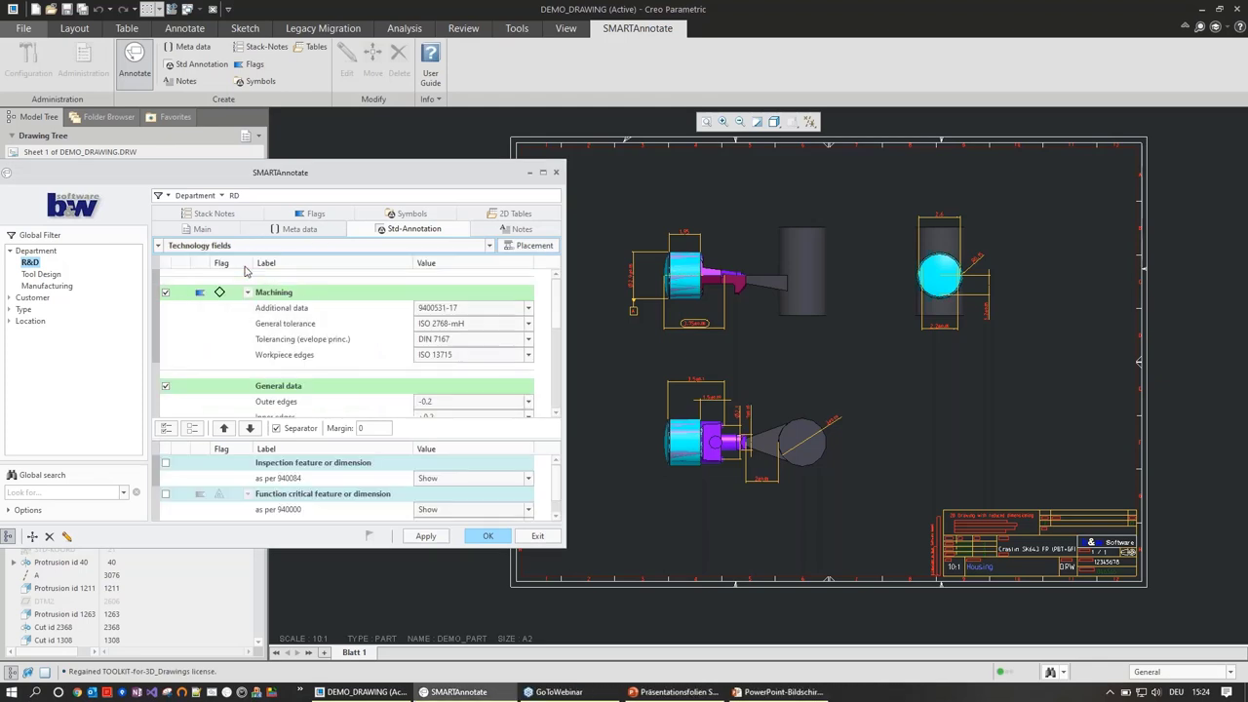
pyautogui.click(528, 246)
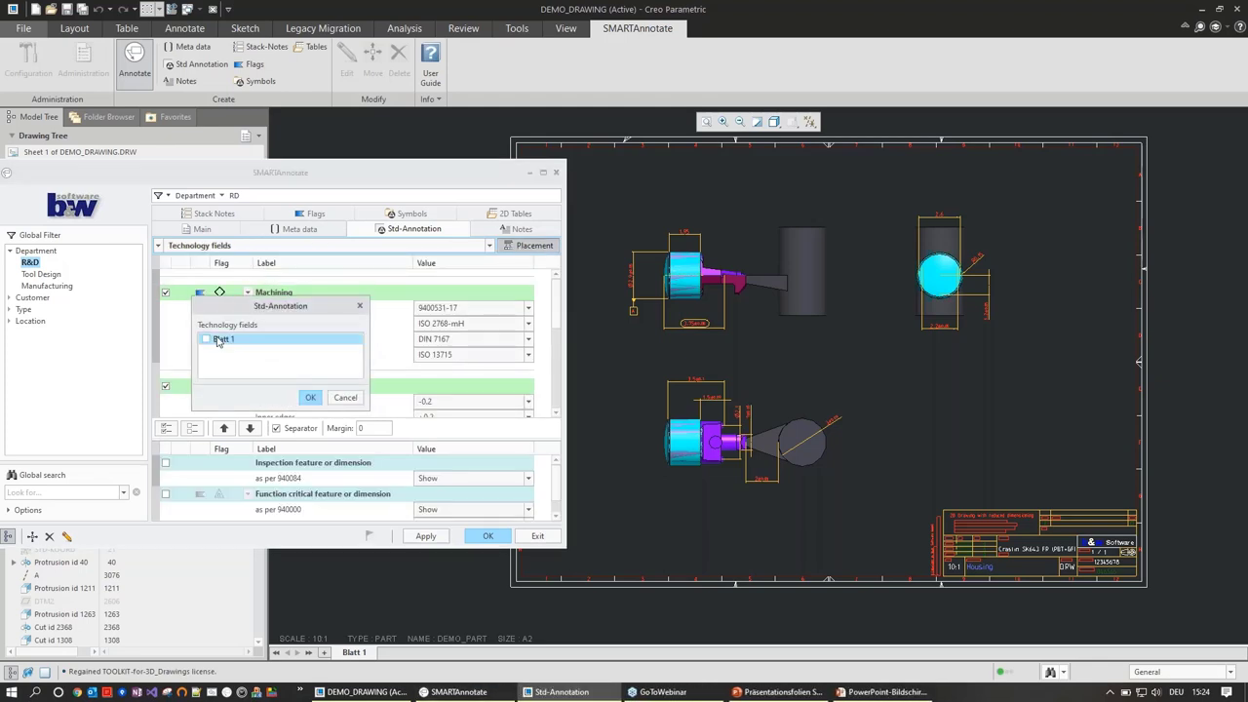
pyautogui.click(206, 341)
pyautogui.click(308, 399)
# Include all available Technology fields entries without separators and apply the standard annotations to the drawing
pyautogui.scroll(-5, 376, 333)
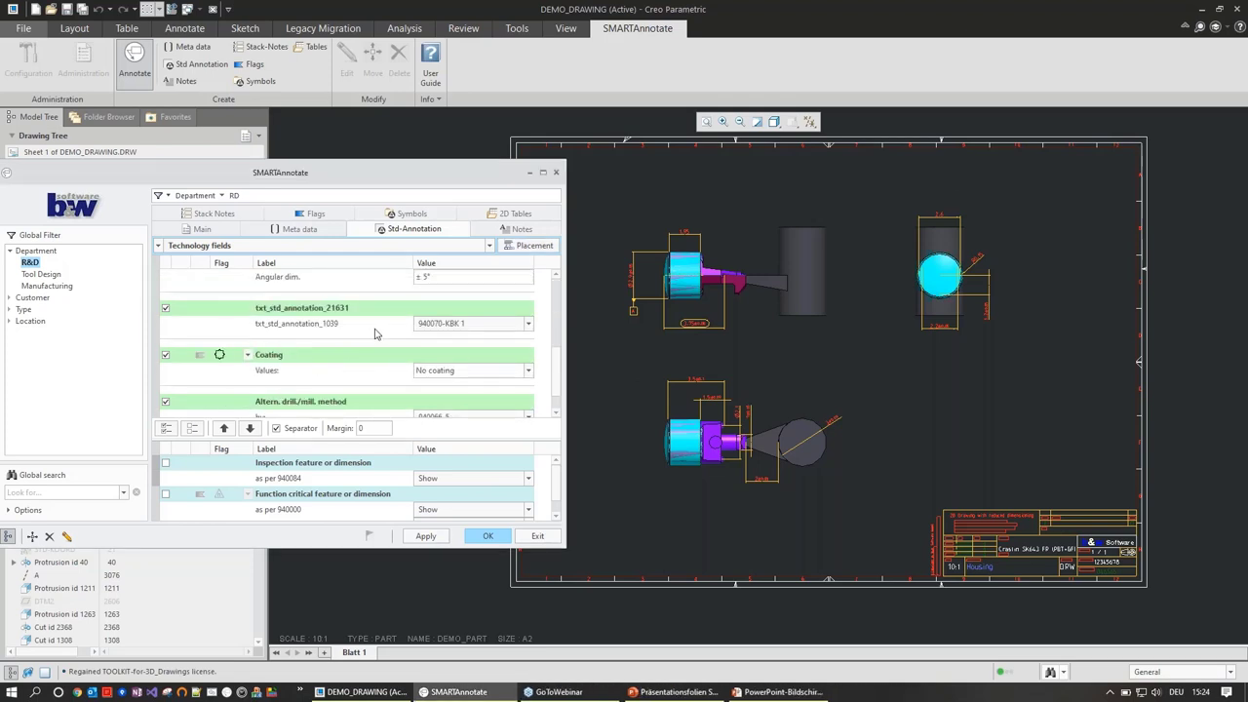
pyautogui.scroll(5, 376, 332)
pyautogui.click(166, 430)
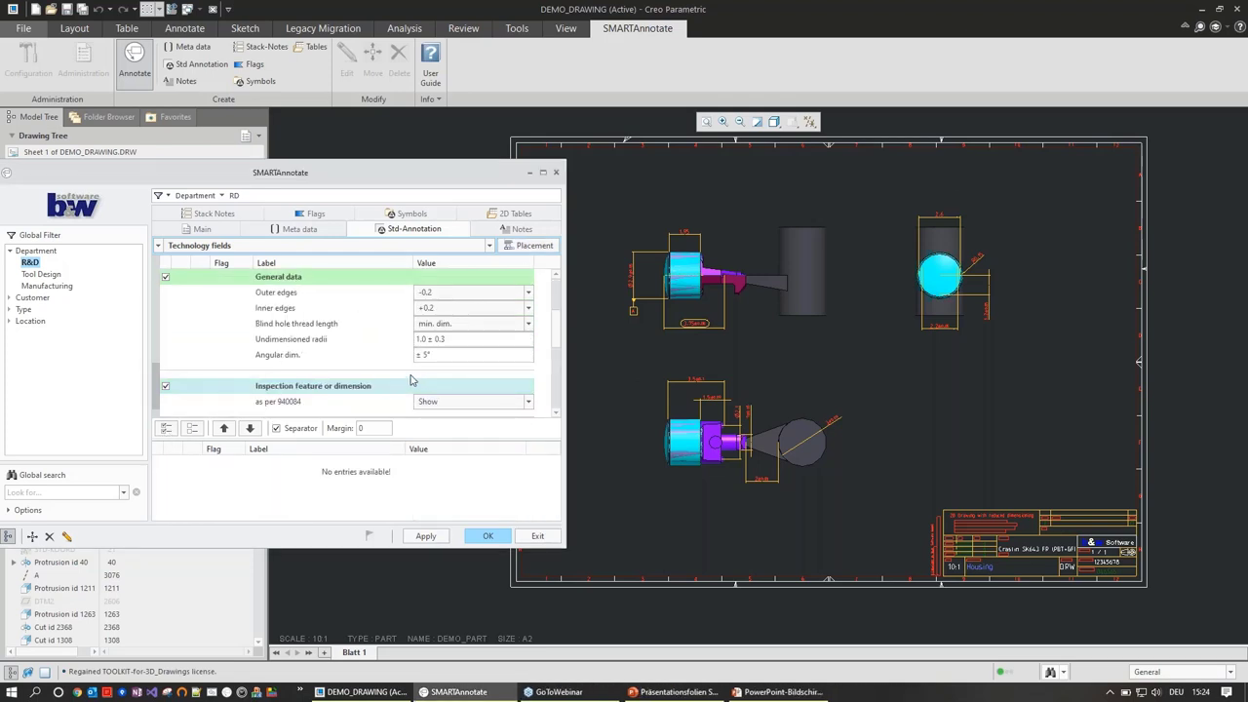
pyautogui.scroll(2, 349, 329)
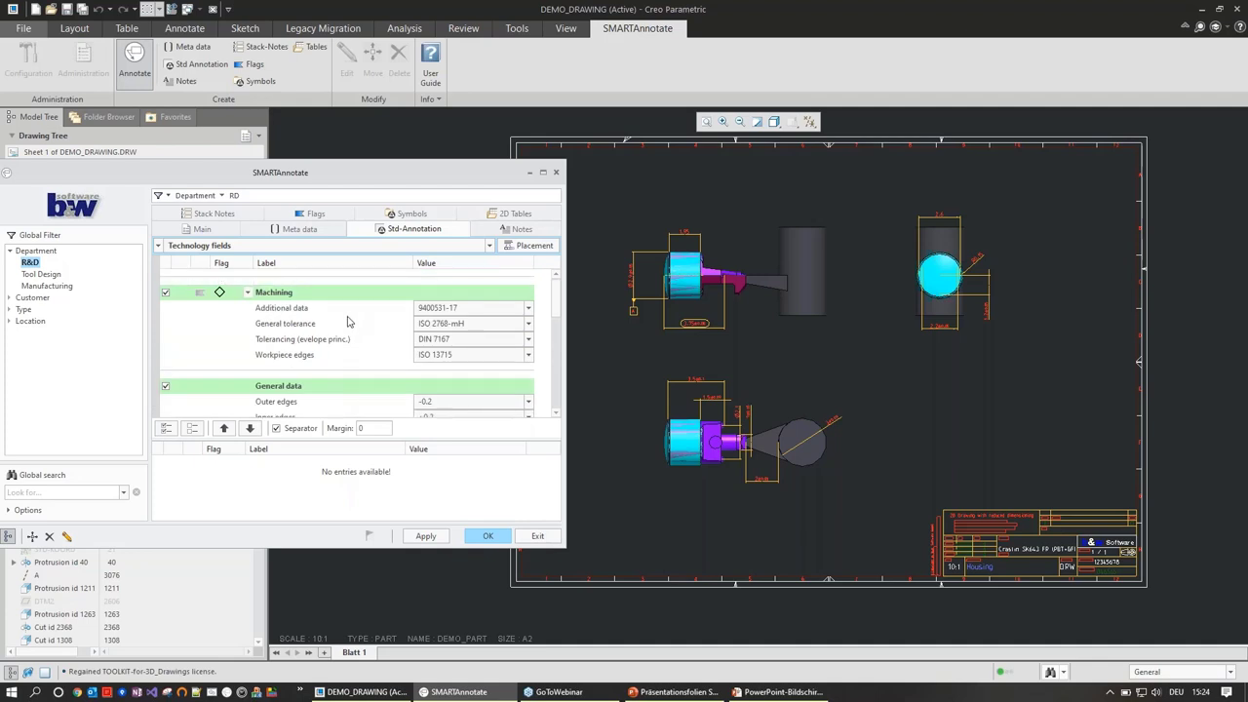
pyautogui.click(298, 430)
pyautogui.scroll(-1, 334, 307)
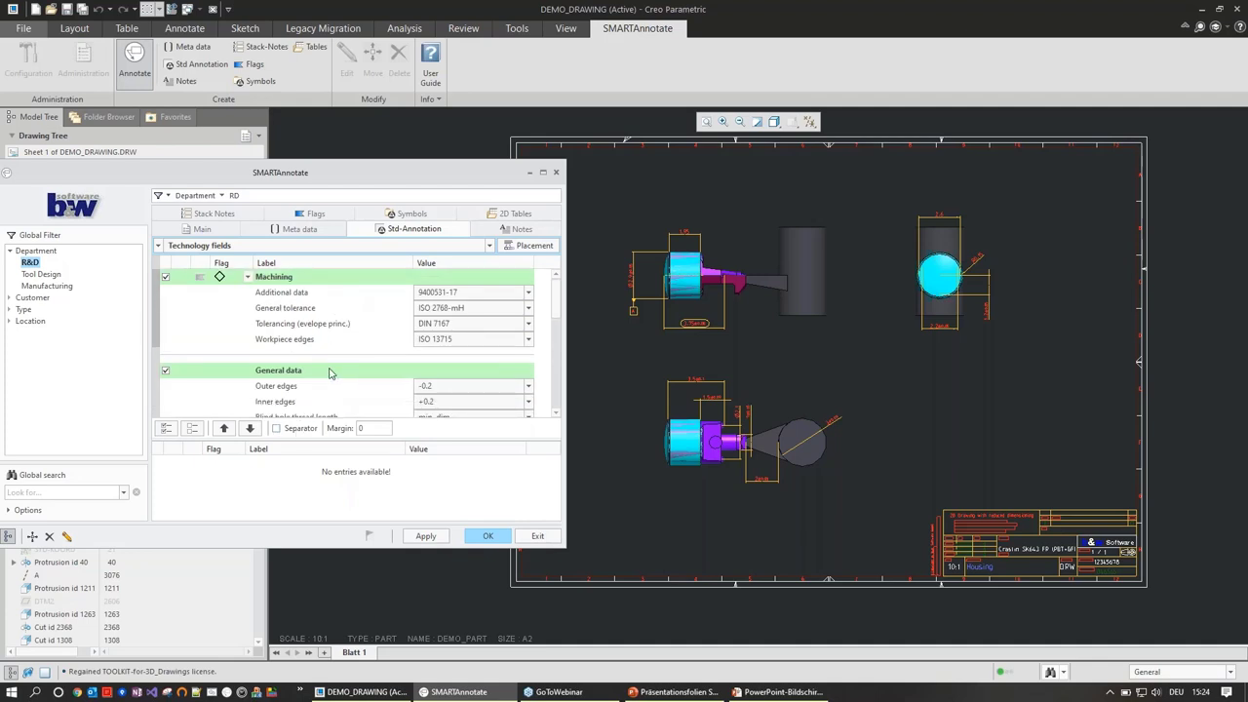
pyautogui.scroll(-2, 330, 373)
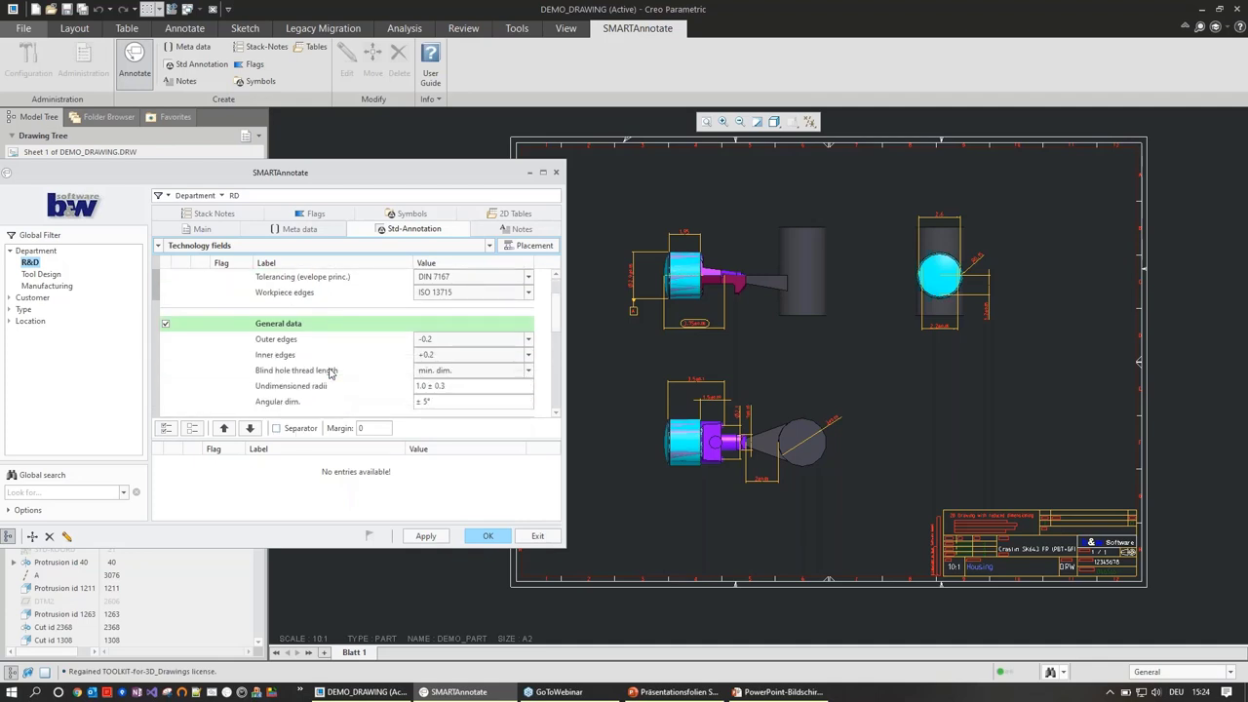
pyautogui.click(425, 537)
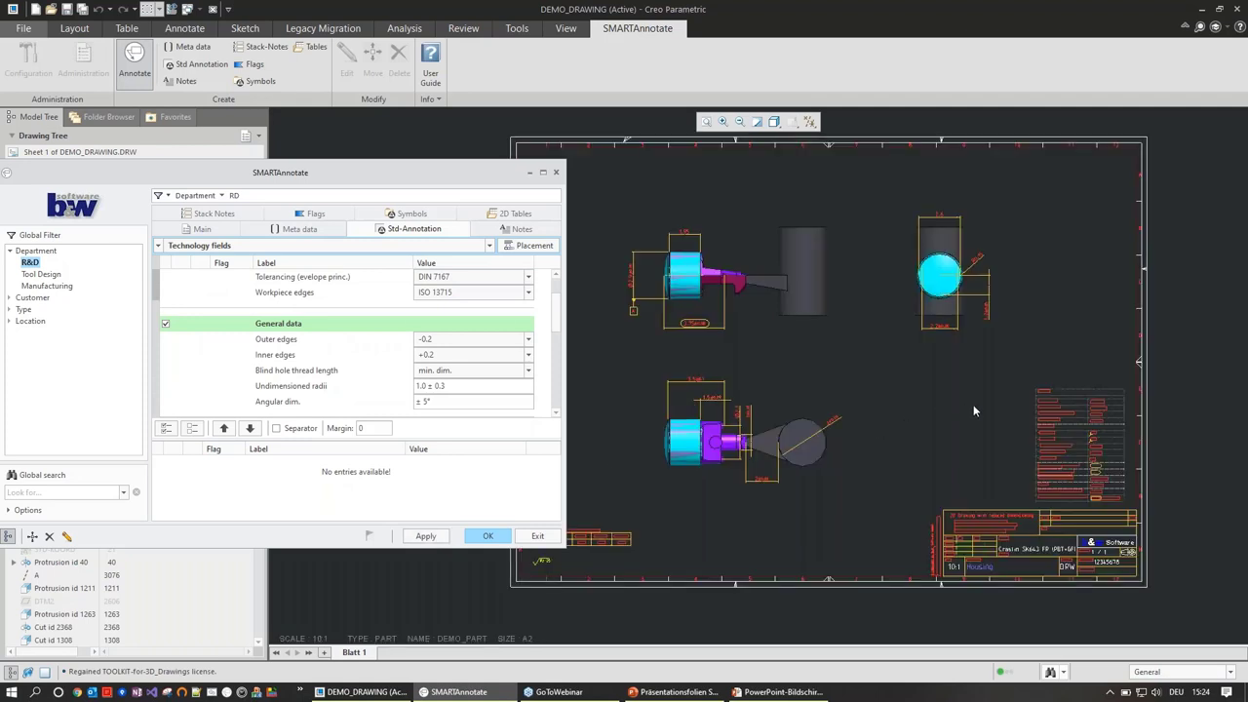
# Examine the Technology fields table placed above the title block on the drawing
pyautogui.scroll(-1, 973, 411)
pyautogui.scroll(1, 997, 445)
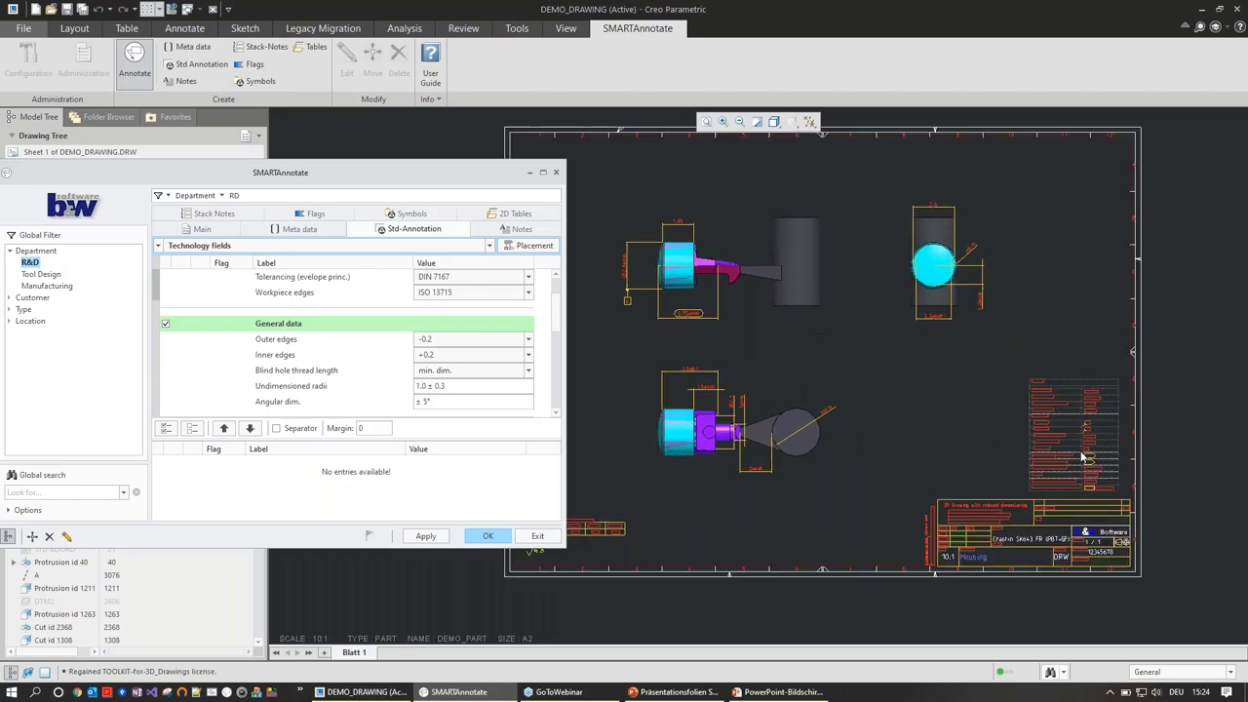
pyautogui.scroll(4, 1159, 466)
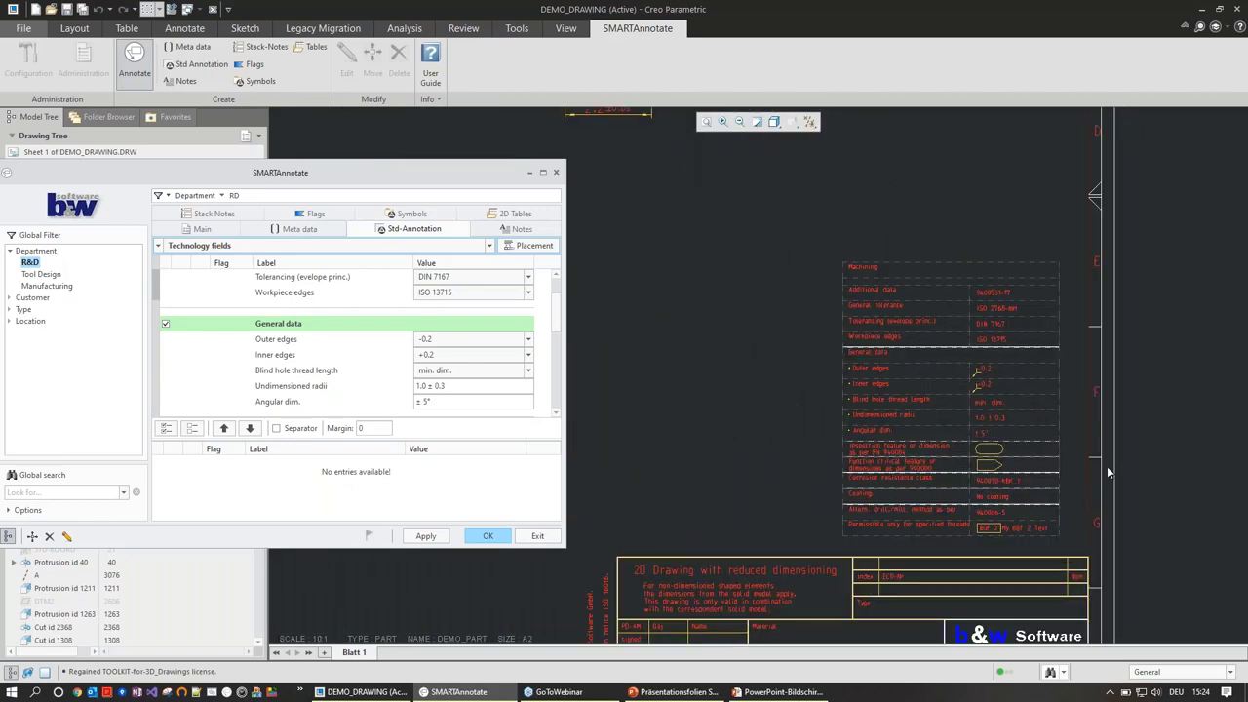
pyautogui.scroll(3, 1068, 476)
pyautogui.scroll(-2, 1078, 482)
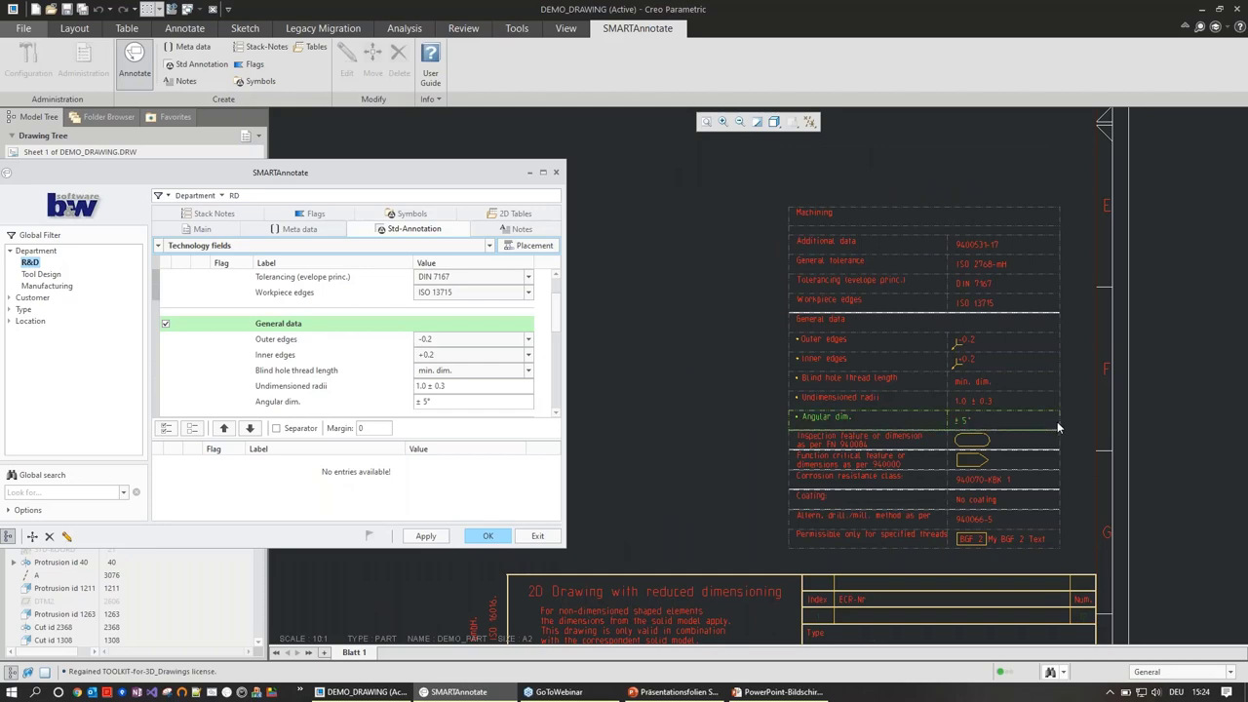
pyautogui.scroll(1, 1056, 423)
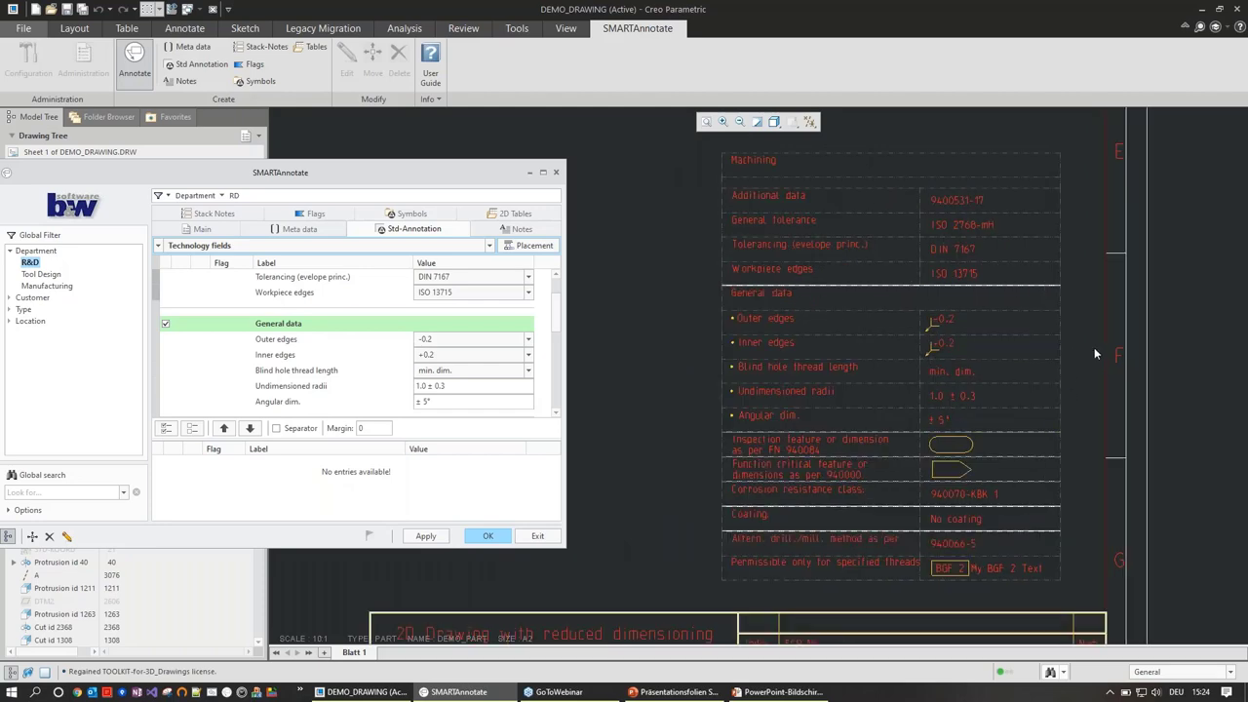
# Add German as an additional language in the main settings and apply it to the drawing
pyautogui.click(220, 230)
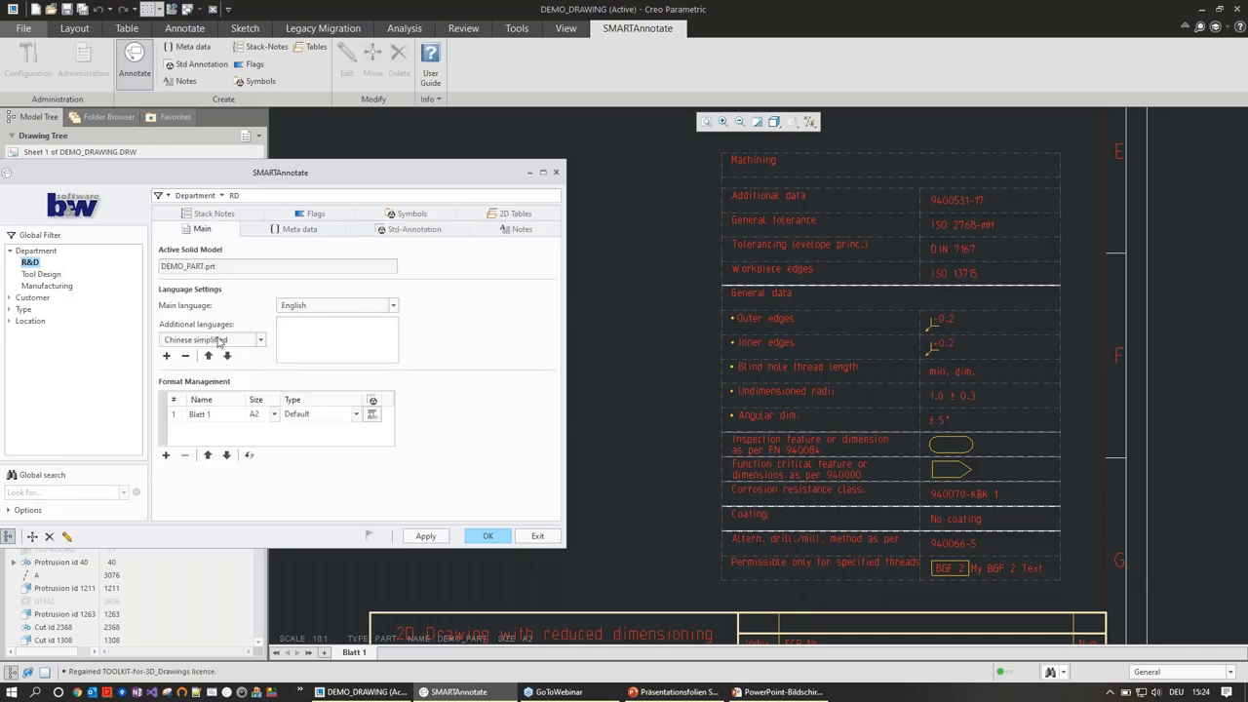
pyautogui.click(216, 341)
pyautogui.click(198, 376)
pyautogui.click(166, 354)
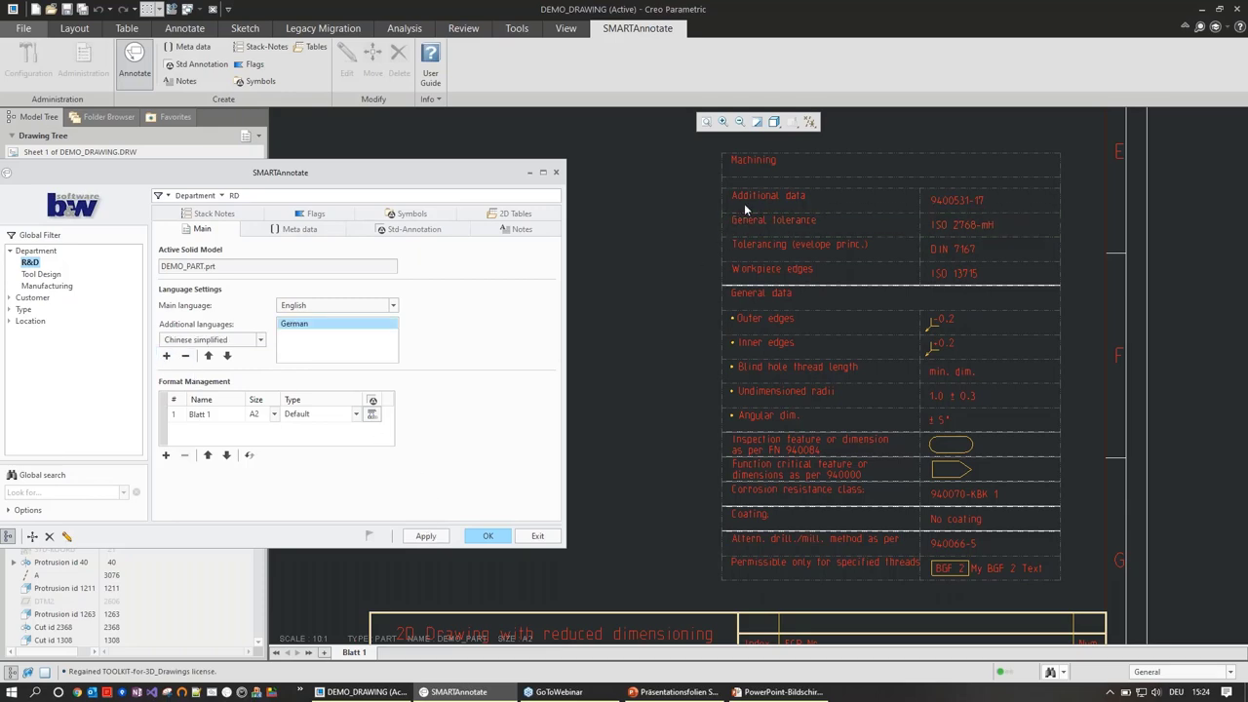
pyautogui.scroll(1, 744, 202)
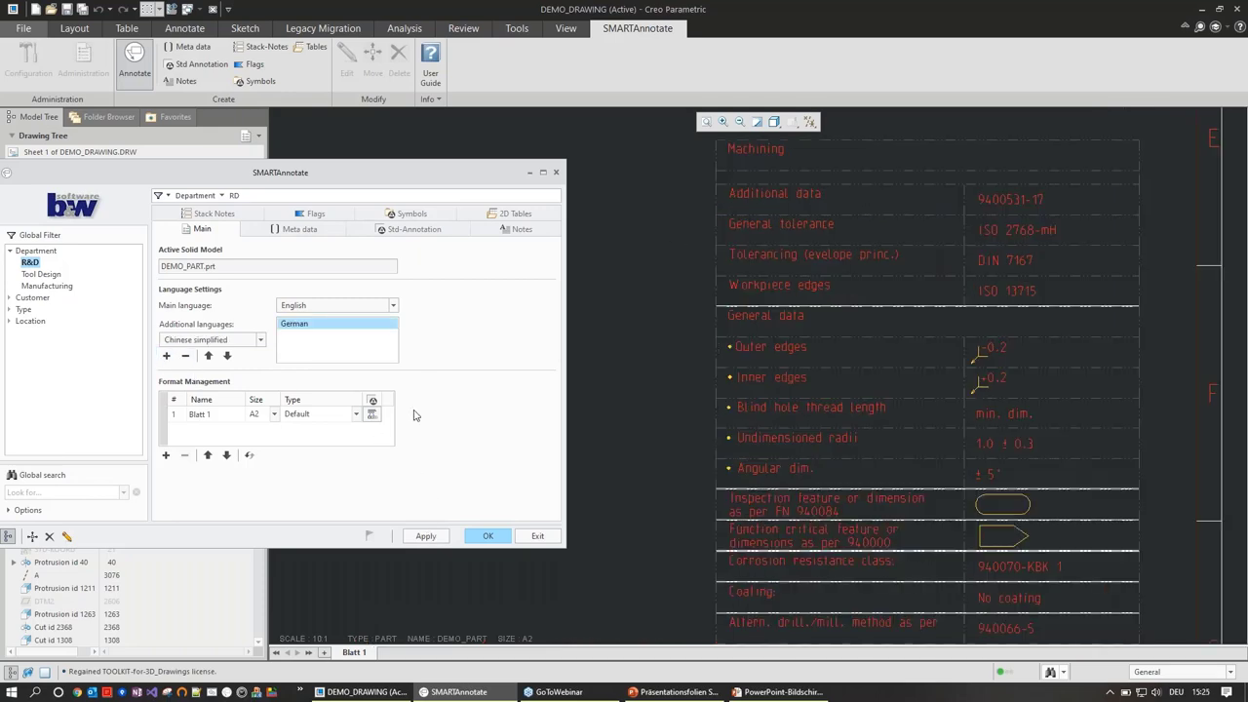
pyautogui.click(426, 536)
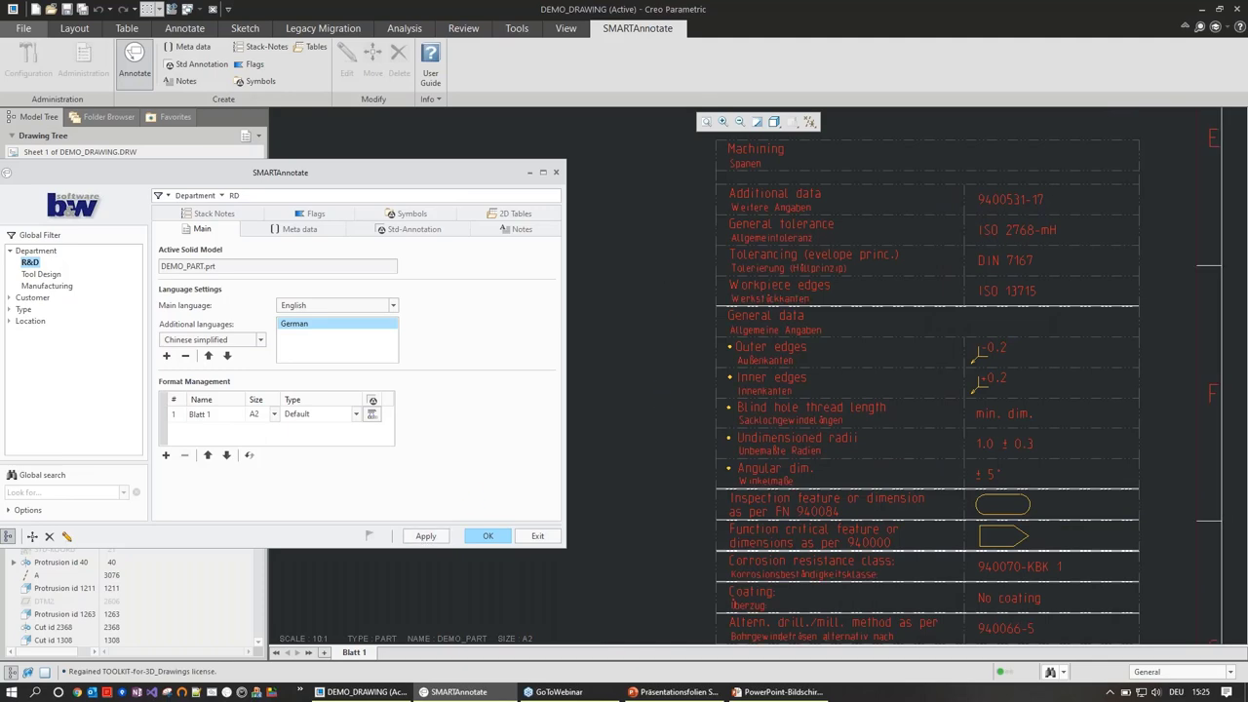
# Add Chinese simplified as an additional language, rank it above German and apply the languages to the drawing
pyautogui.click(165, 355)
pyautogui.click(208, 356)
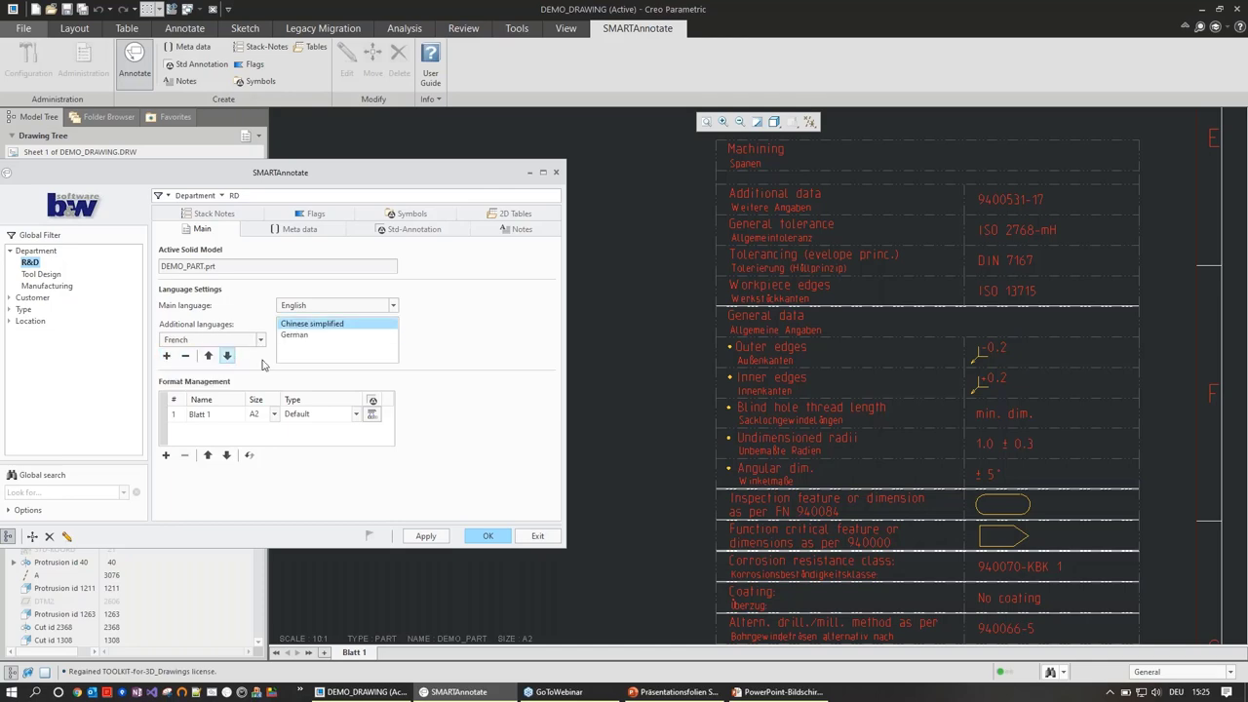
pyautogui.click(426, 536)
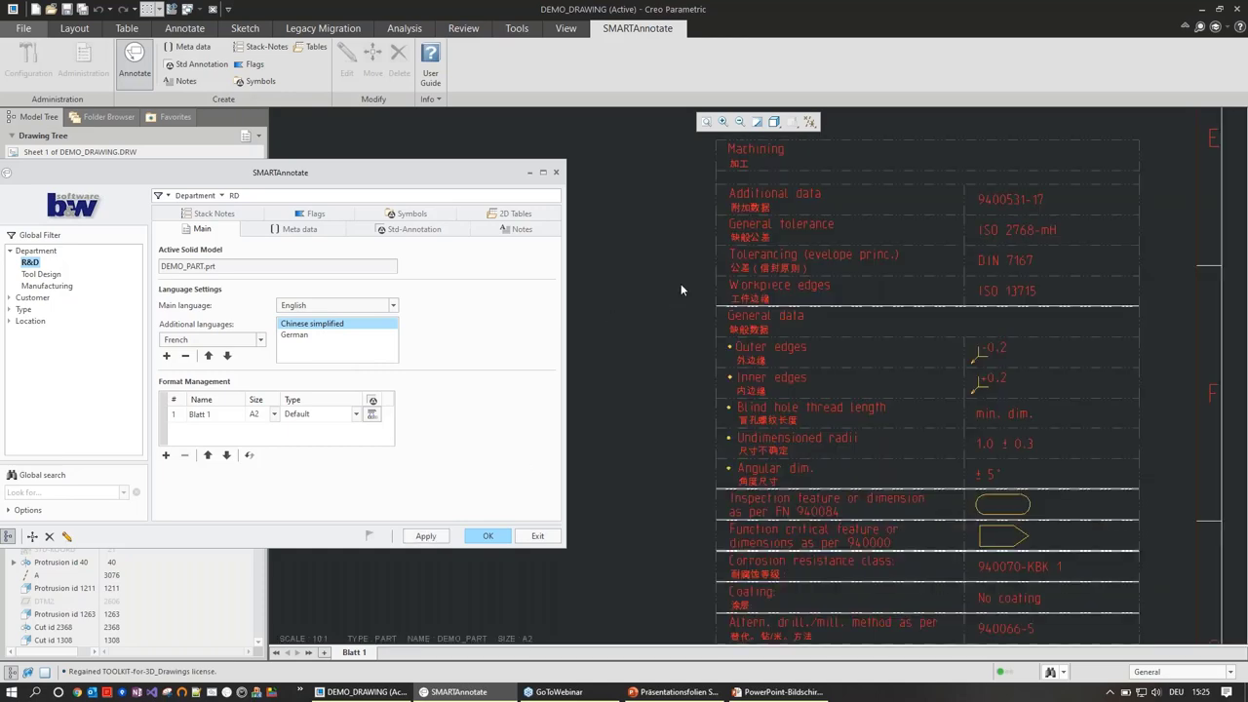
# Examine the multilingual labels in the title block and the Technology fields table
pyautogui.scroll(-3, 678, 285)
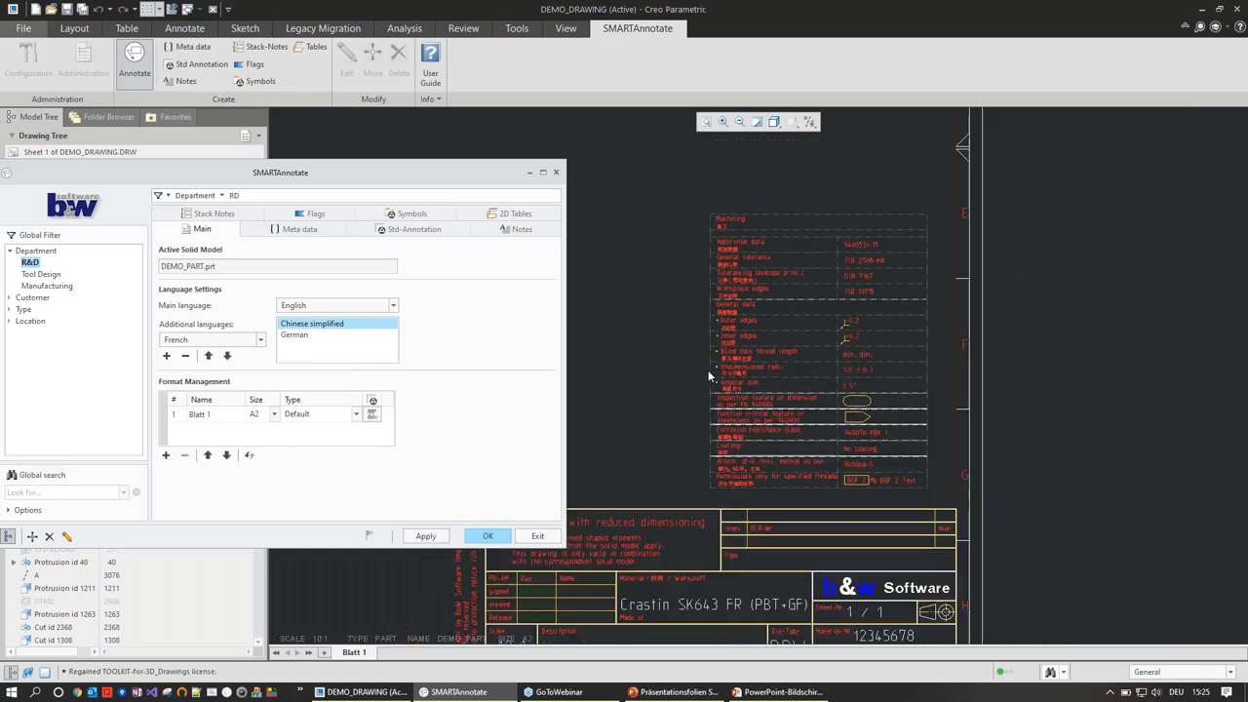
pyautogui.scroll(5, 854, 488)
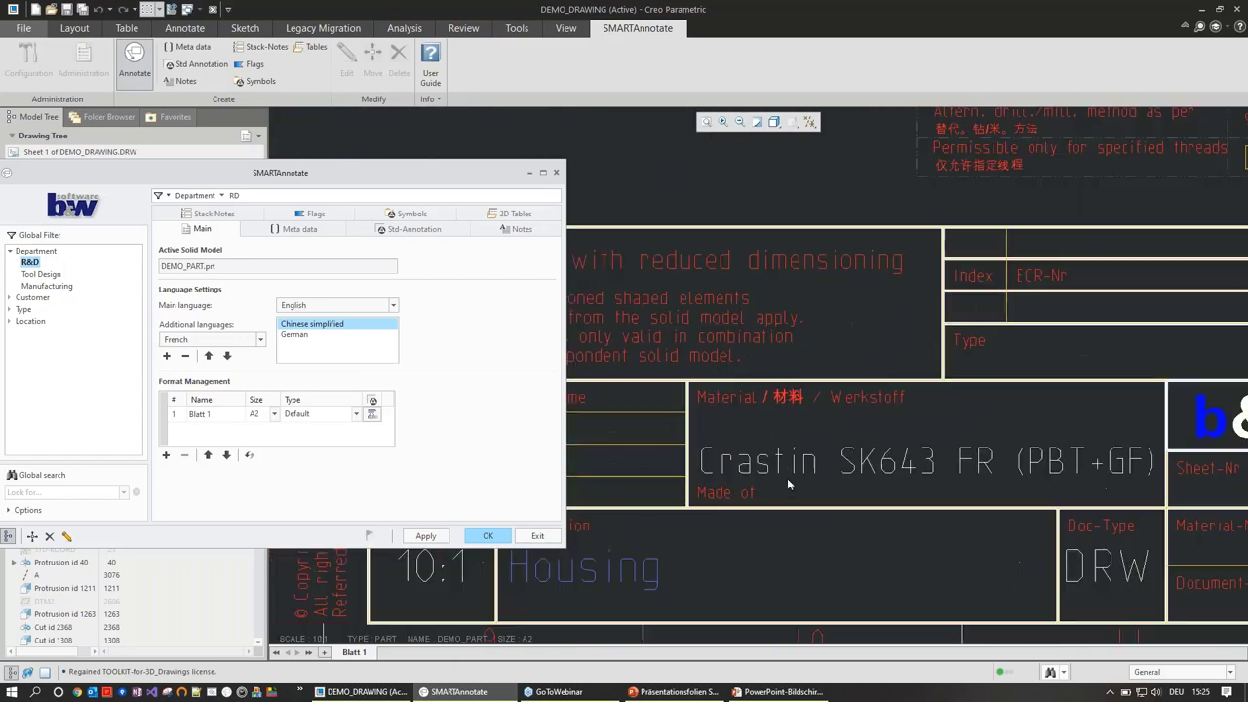
pyautogui.scroll(-2, 835, 432)
pyautogui.scroll(3, 835, 432)
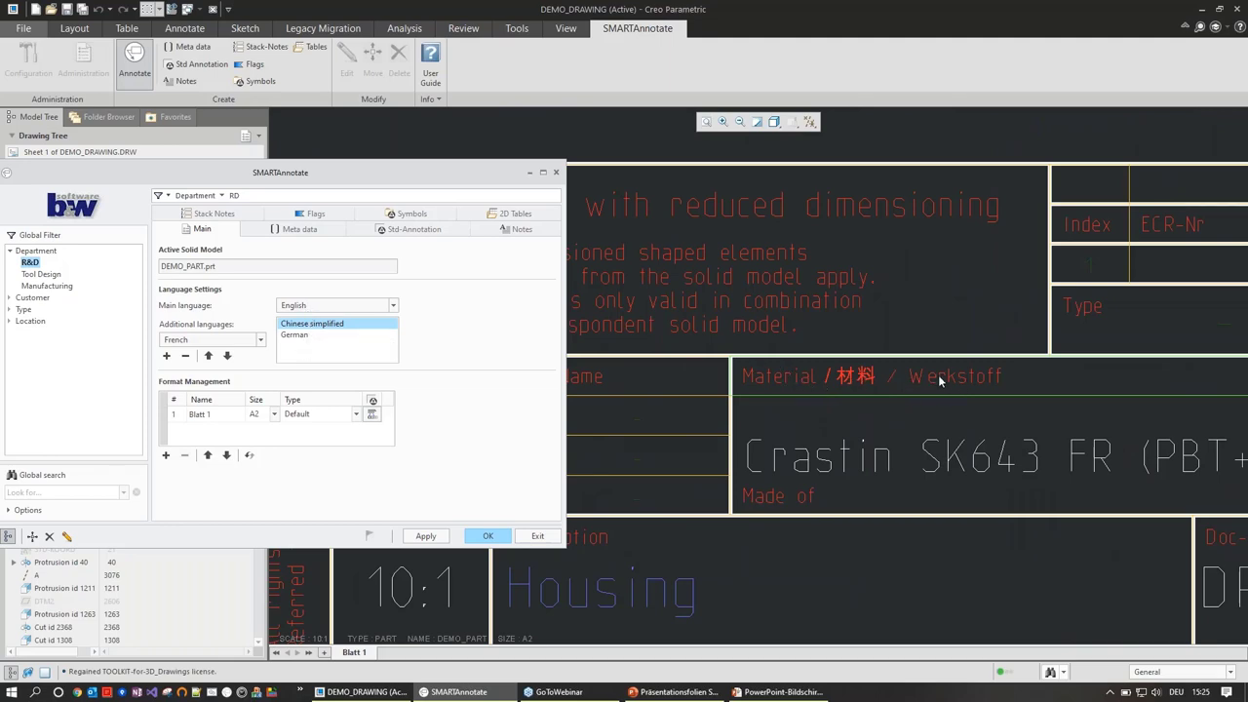
pyautogui.scroll(-2, 1014, 415)
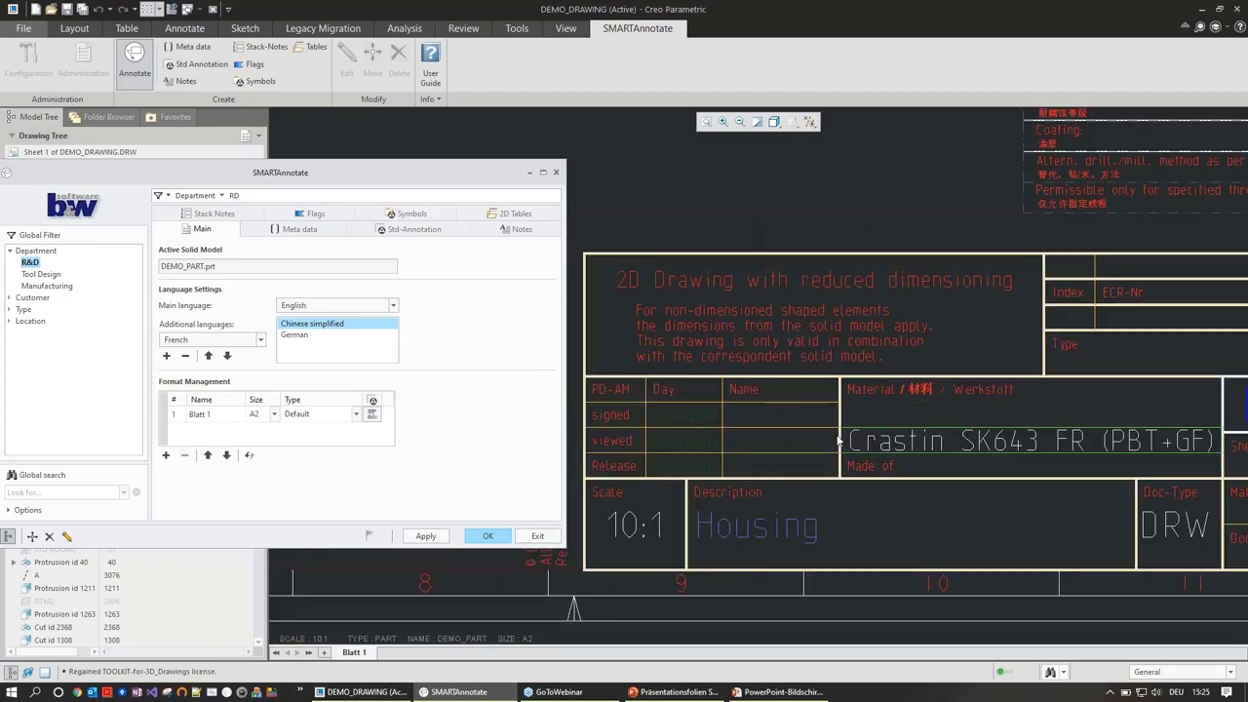
pyautogui.scroll(-2, 838, 440)
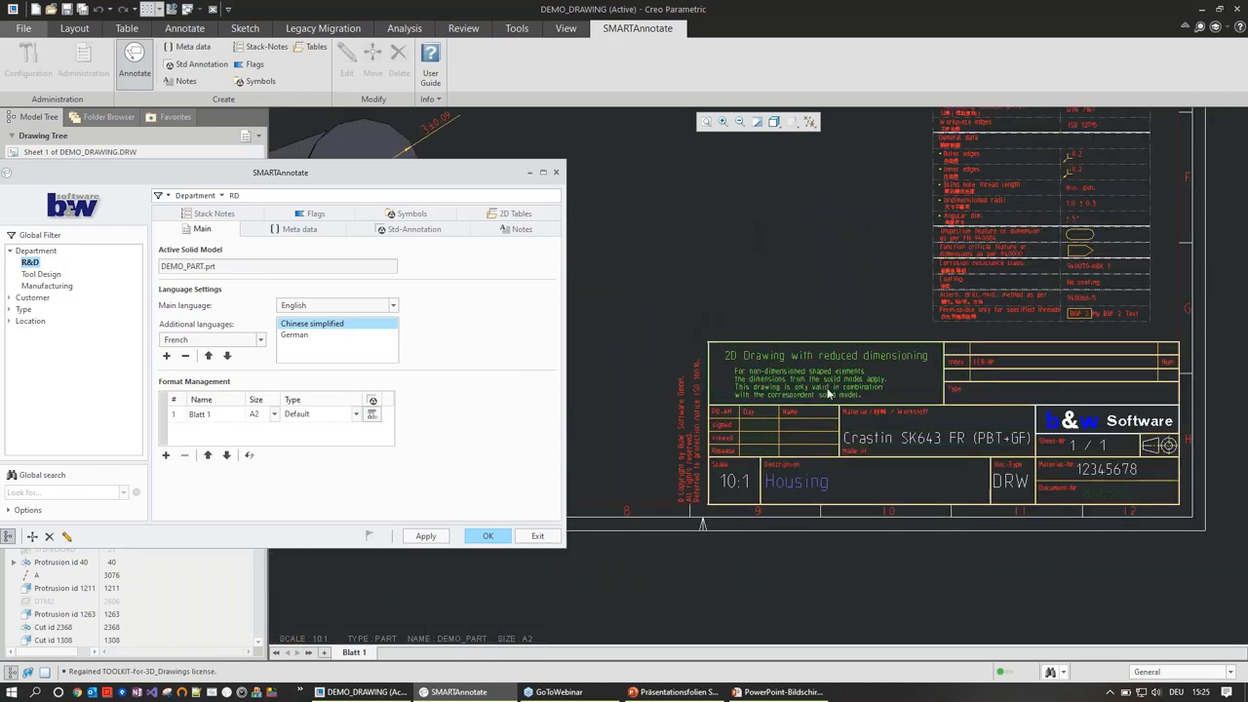
pyautogui.moveTo(857, 244); pyautogui.dragTo(769, 332, button='middle')
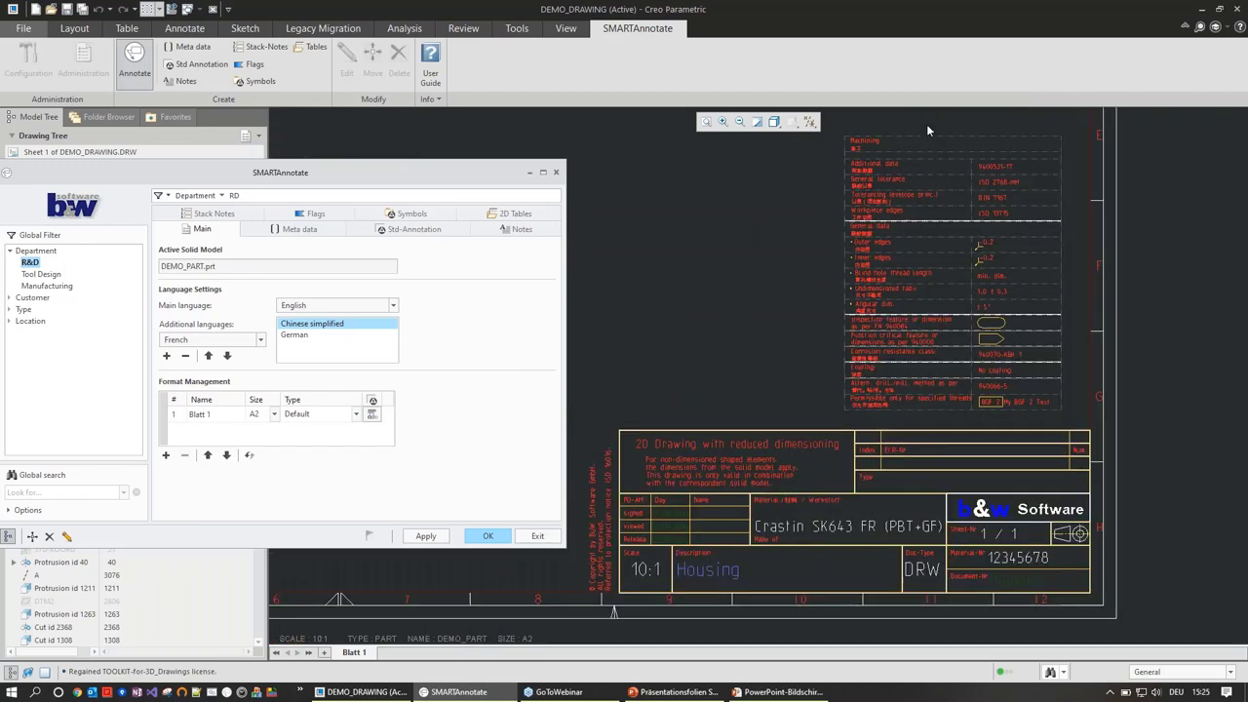
pyautogui.scroll(1, 926, 123)
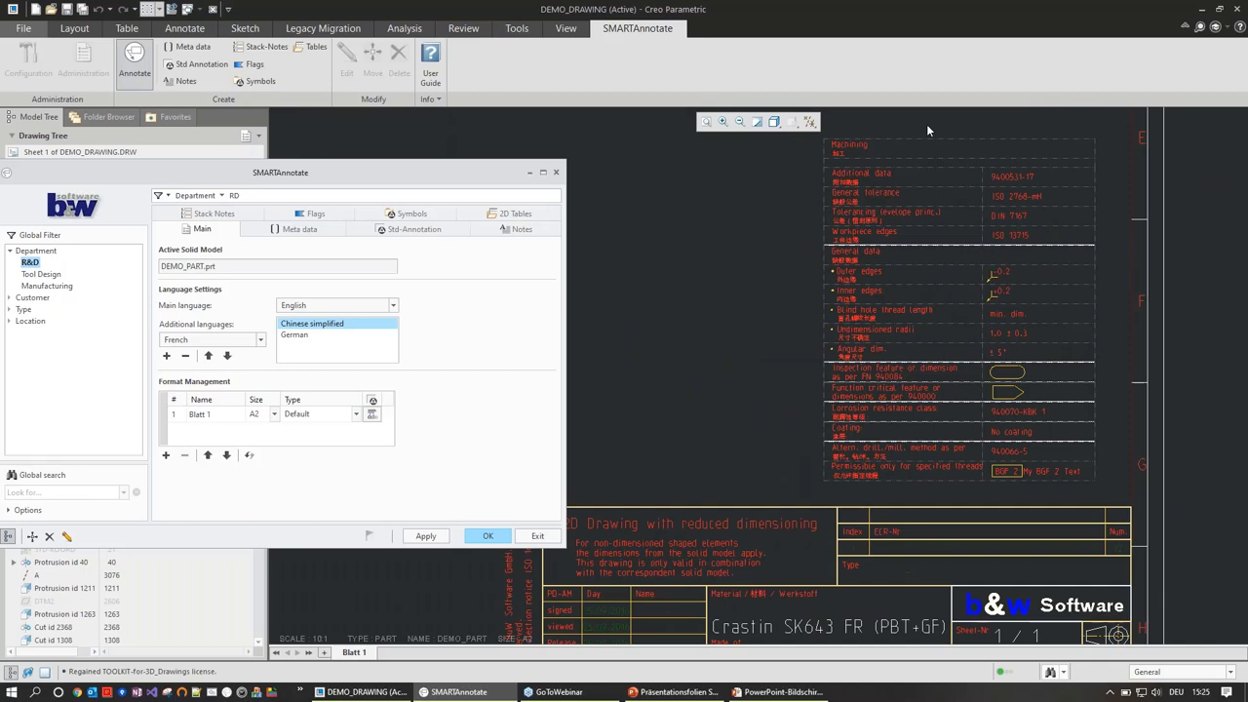
# Inspect the status details of the Created on entry in the meta data, including its format pattern
pyautogui.click(413, 230)
pyautogui.scroll(1, 352, 298)
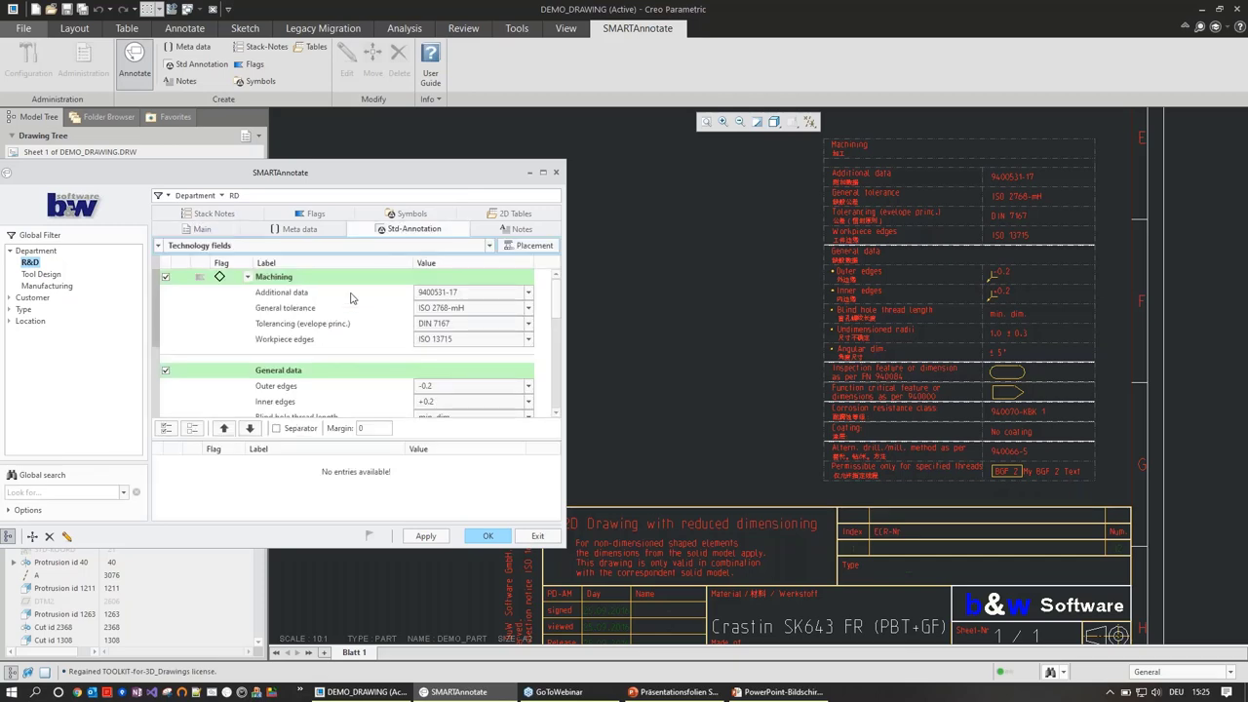
pyautogui.click(318, 231)
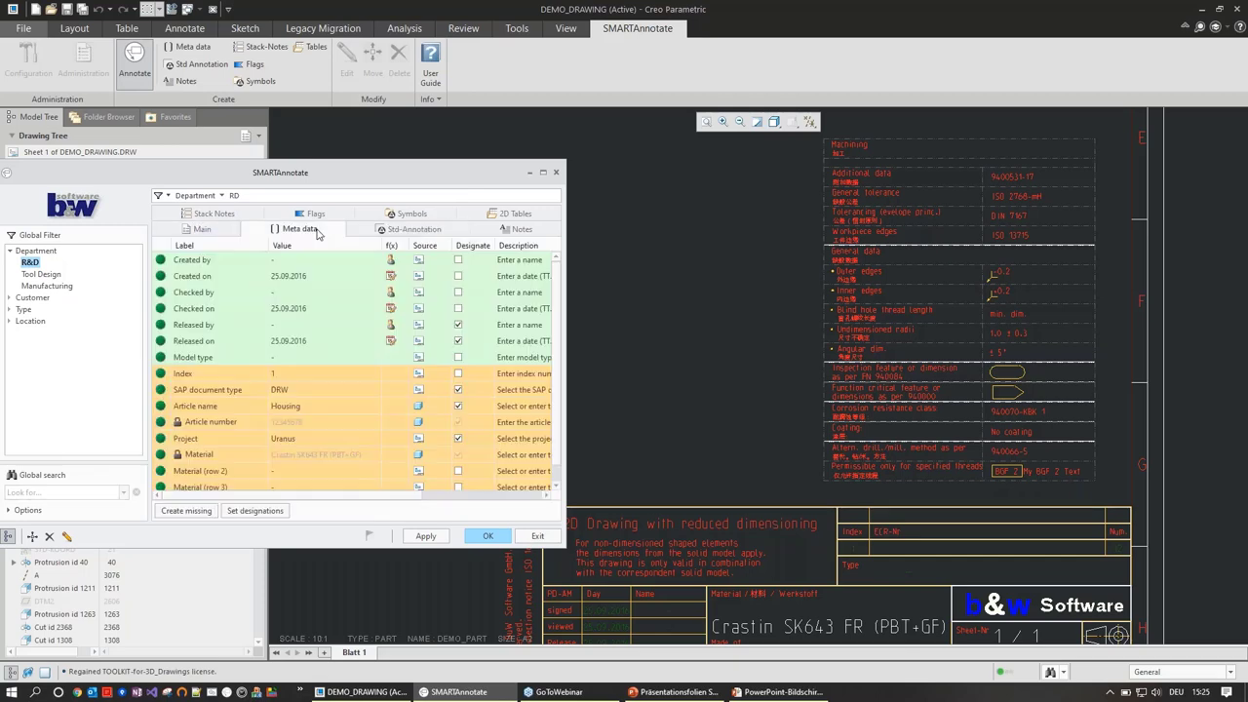
pyautogui.doubleClick(334, 279)
pyautogui.click(337, 274)
pyautogui.click(161, 276)
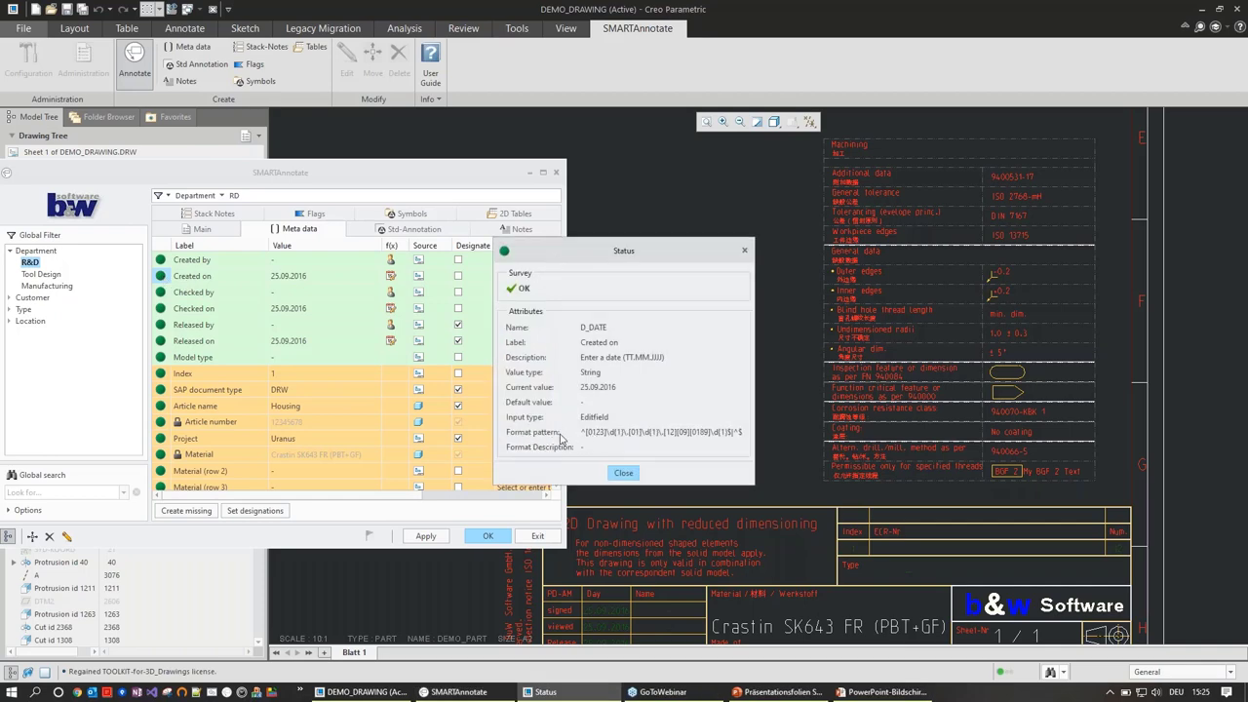
pyautogui.click(623, 472)
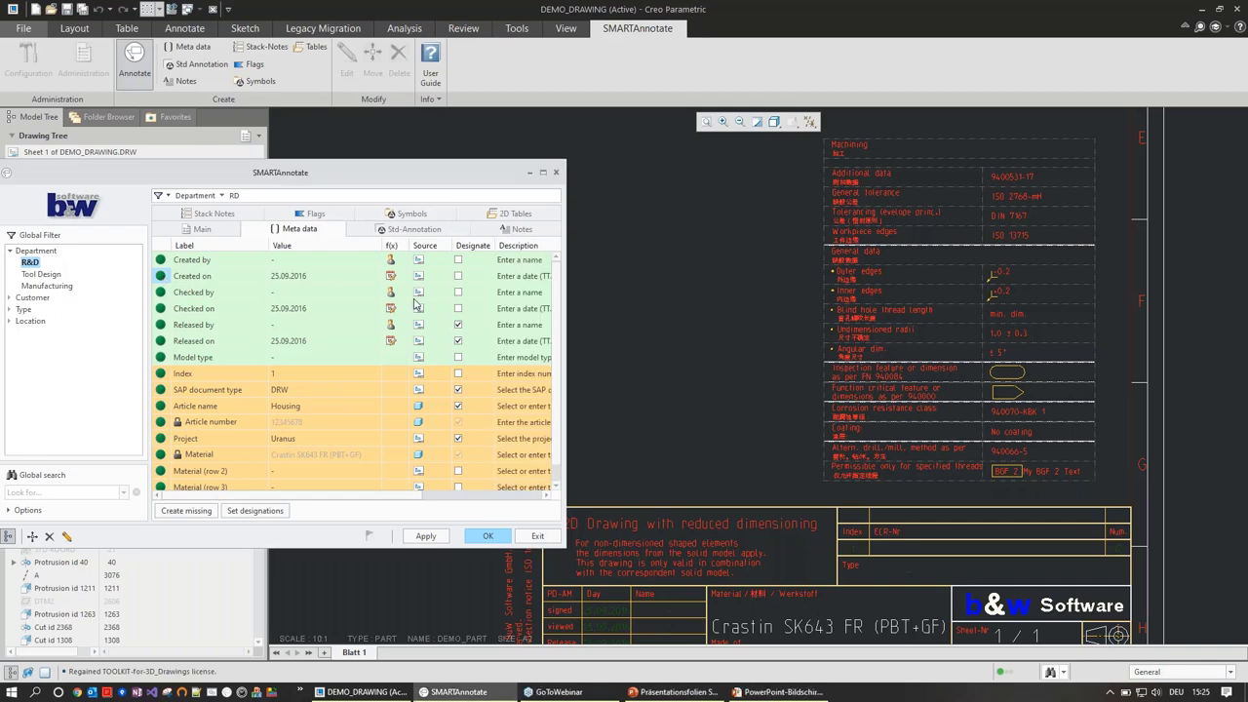
# Shorten the Created on date to 25.09.20 to test its format check, and restore it to 25.09.2016
pyautogui.click(322, 275)
pyautogui.click(326, 275)
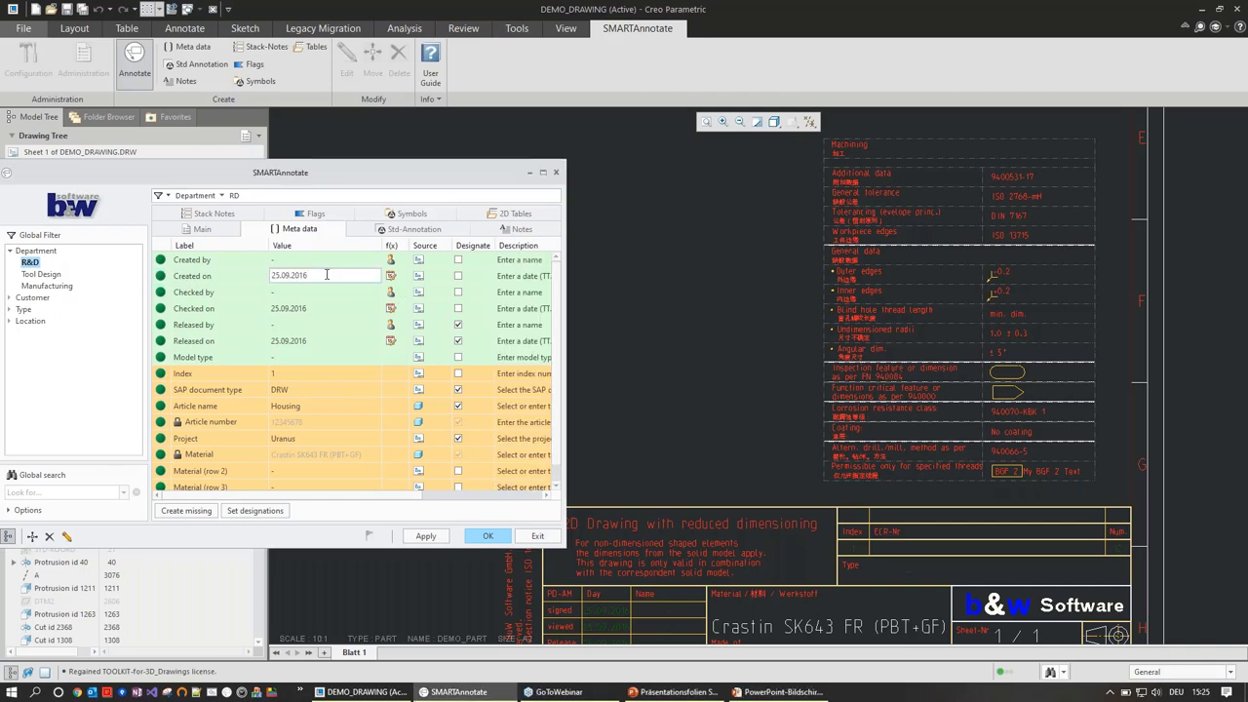
pyautogui.press('BackSpace')
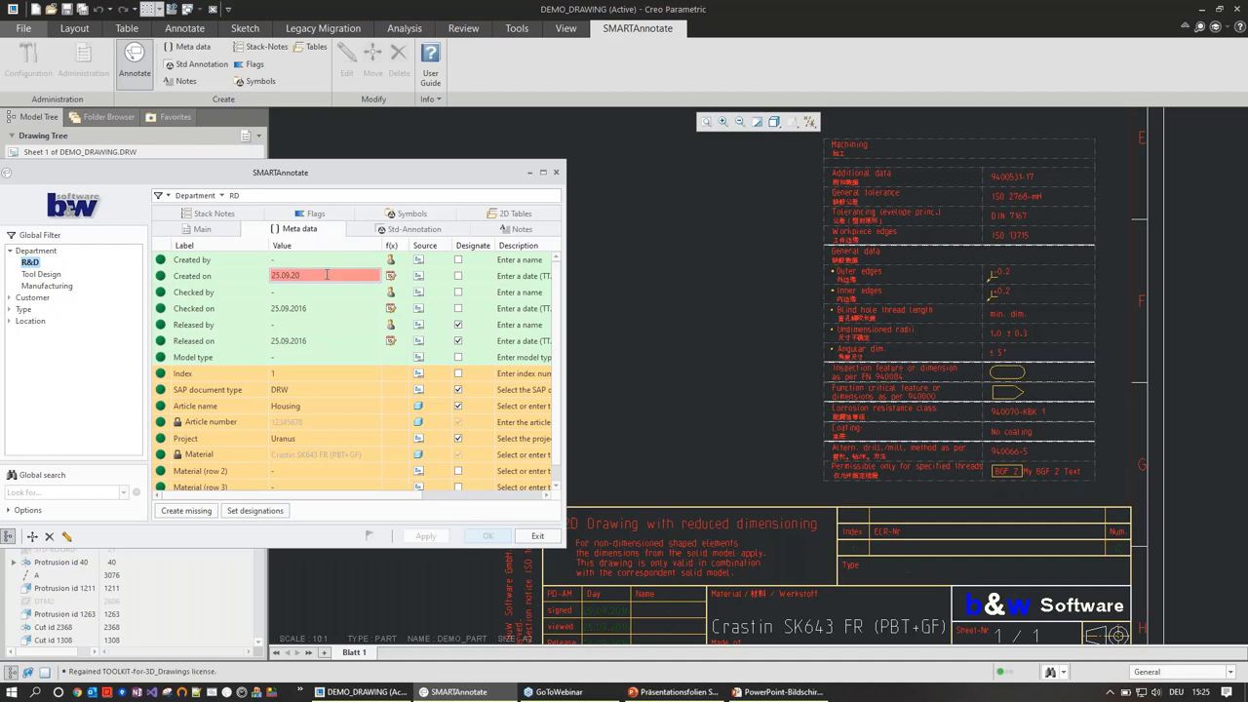
pyautogui.write('16')
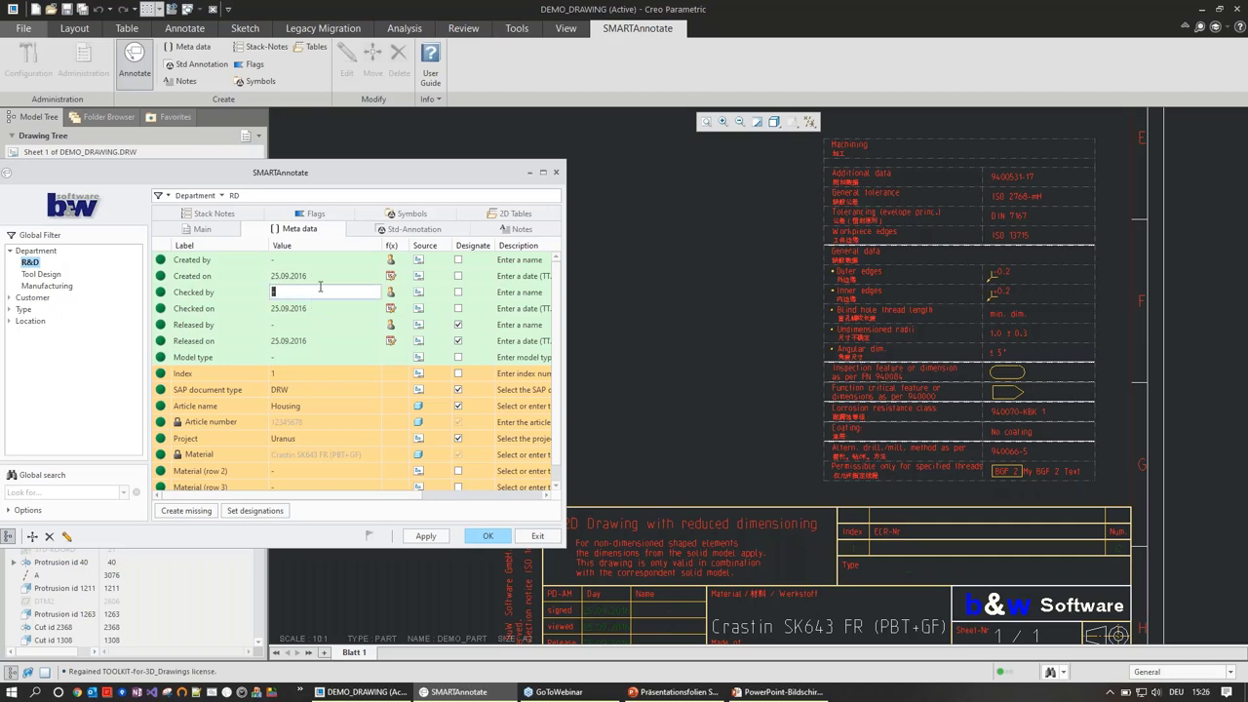
pyautogui.doubleClick(322, 277)
# Designate the Created by and Checked by meta data parameters
pyautogui.click(458, 259)
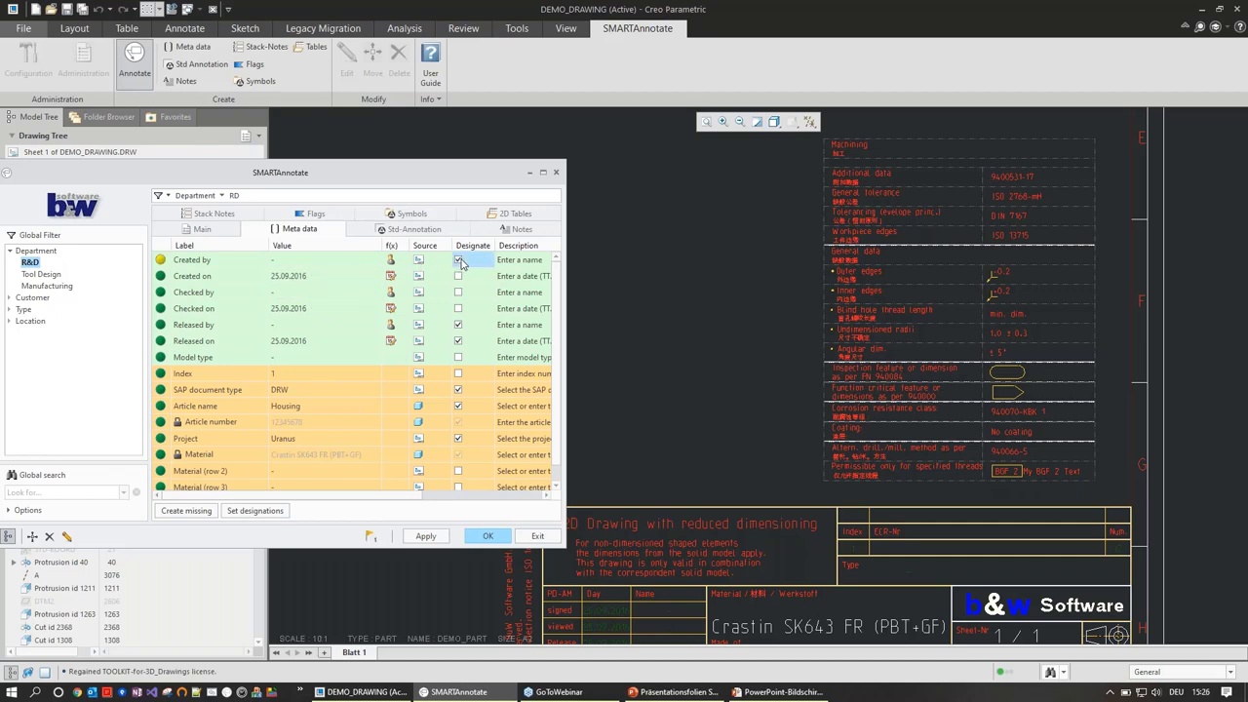
pyautogui.click(458, 292)
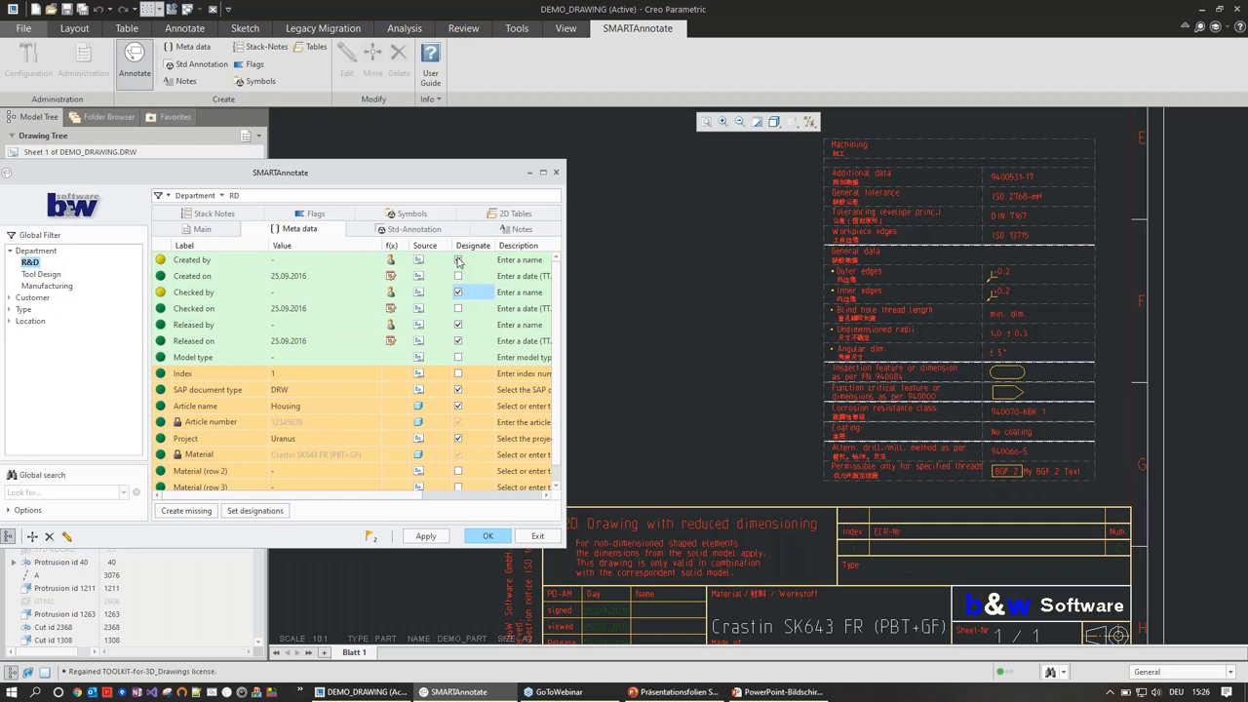
pyautogui.click(458, 261)
# Resolve the D_NAME and C_NAME designation warnings one after the other in the Notification Center
pyautogui.click(372, 536)
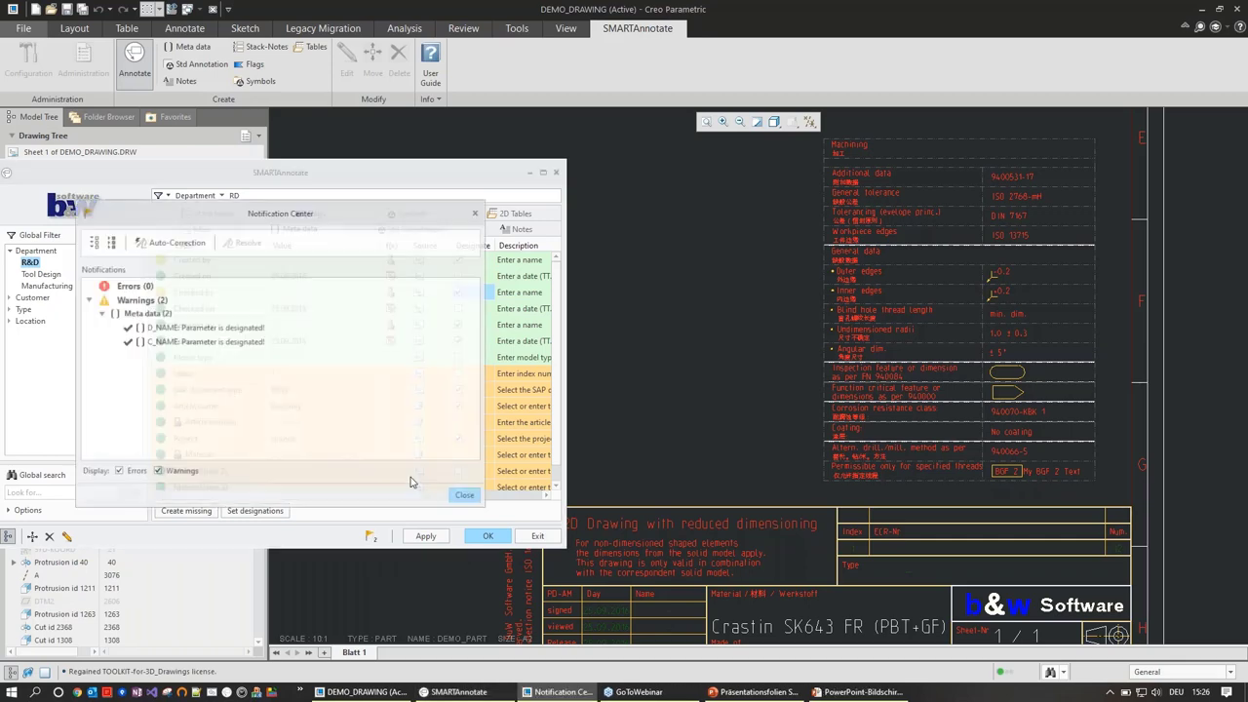
pyautogui.click(201, 329)
pyautogui.click(245, 241)
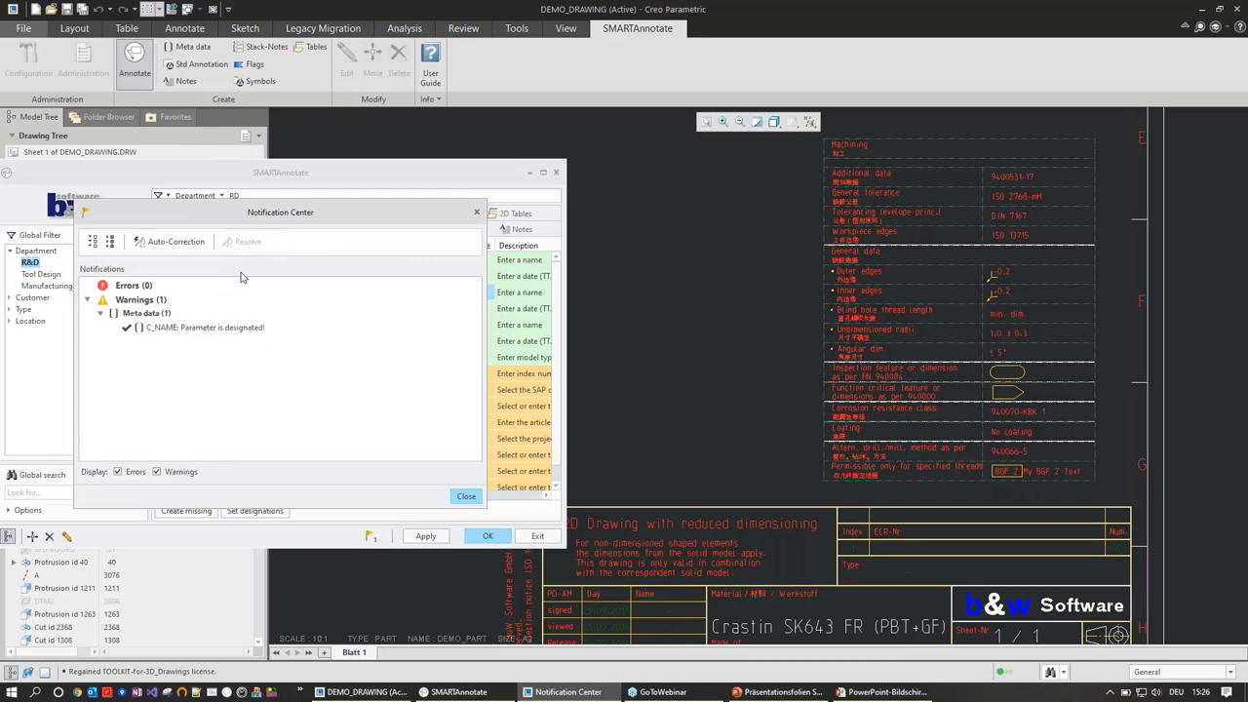
pyautogui.click(218, 332)
pyautogui.click(244, 241)
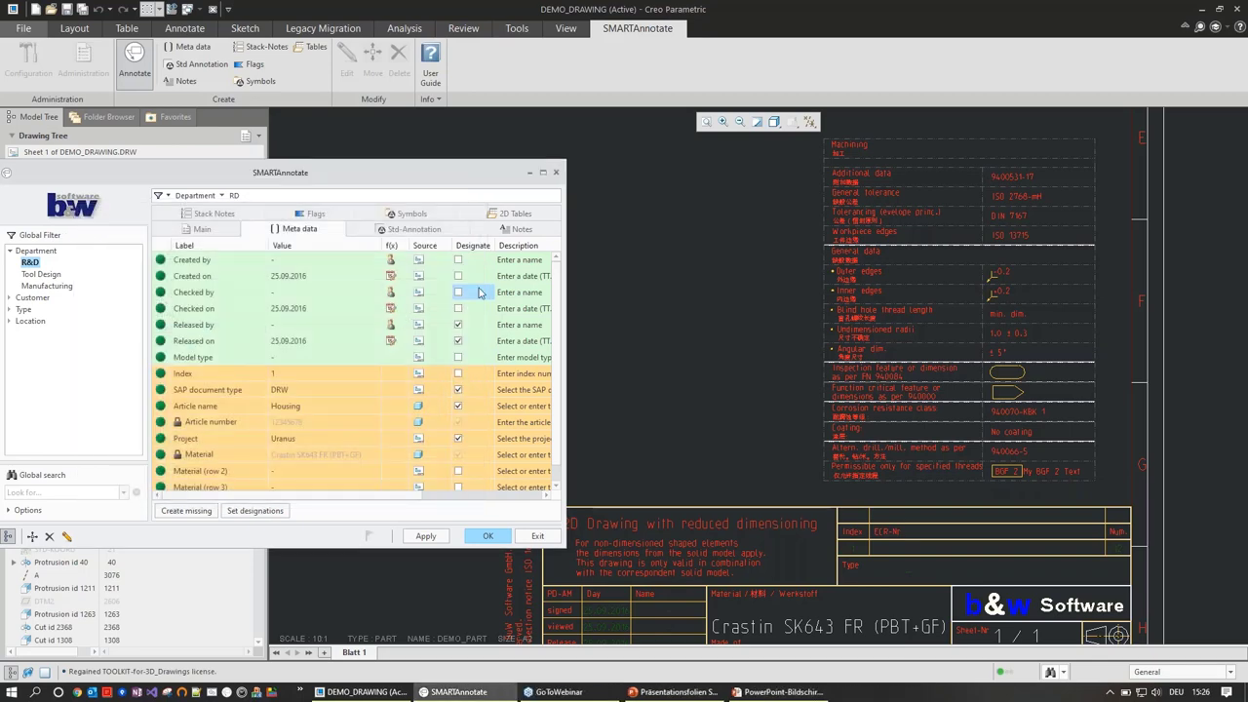
pyautogui.click(479, 293)
# Set Outer edges to -0.05 in the General data of the Technology fields standard annotation and apply the change
pyautogui.click(414, 229)
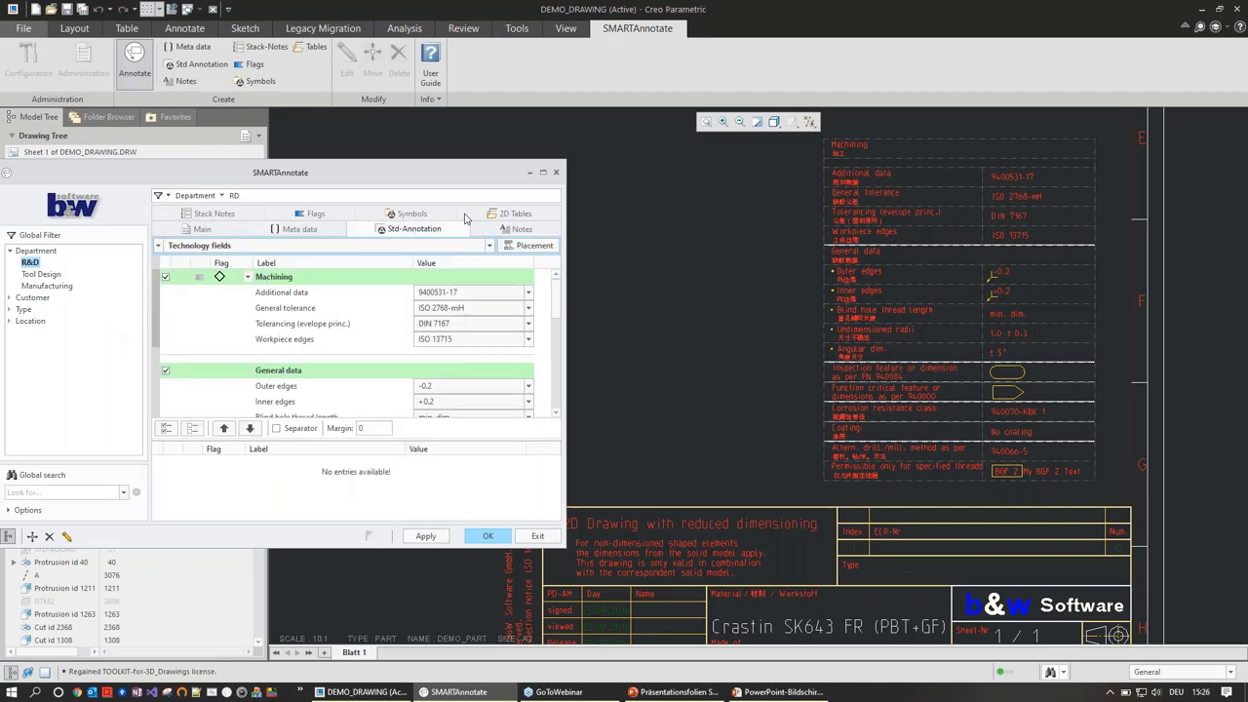
pyautogui.moveTo(462, 100)
pyautogui.mouseDown()
pyautogui.moveTo(462, 66)
pyautogui.moveTo(513, 85)
pyautogui.moveTo(643, 90)
pyautogui.mouseUp()
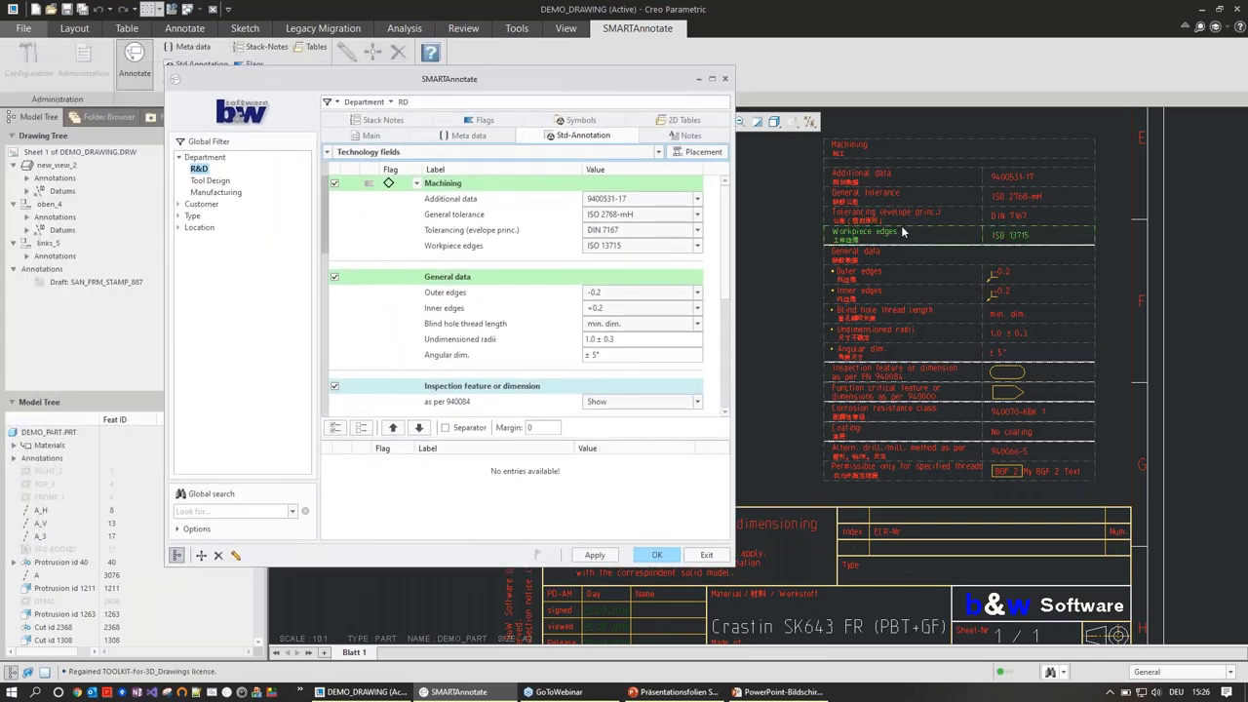
pyautogui.click(620, 293)
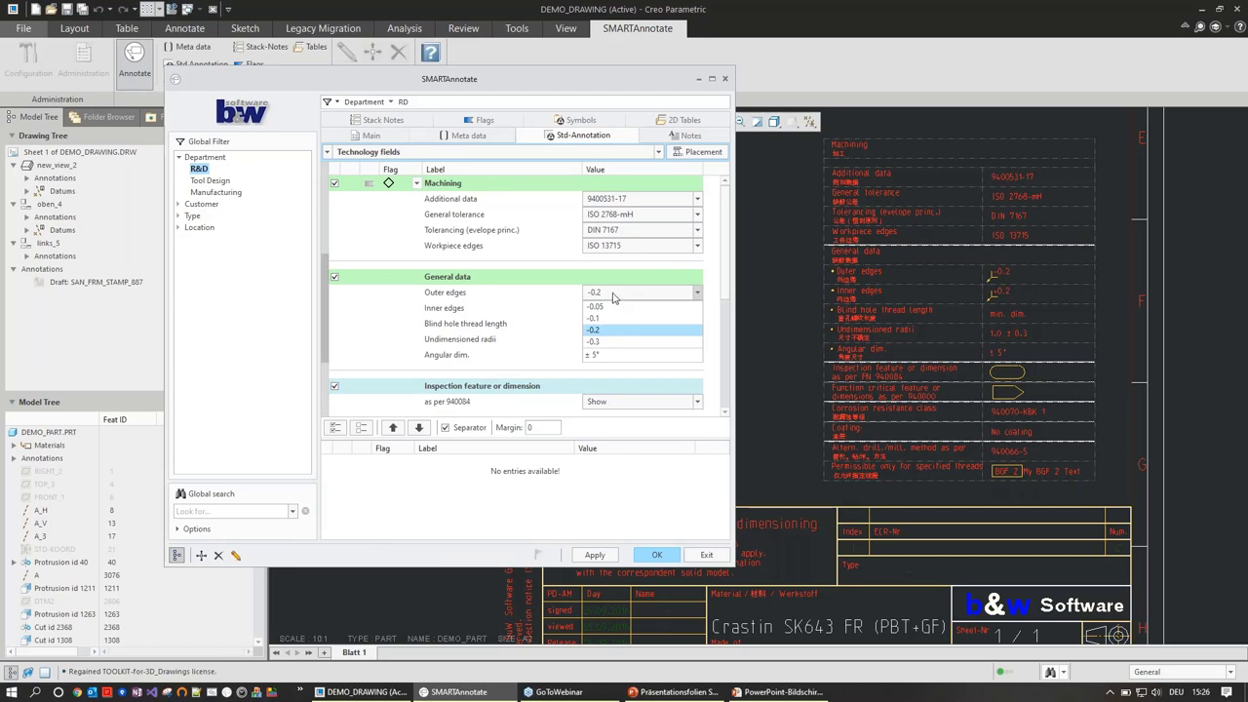
pyautogui.click(608, 307)
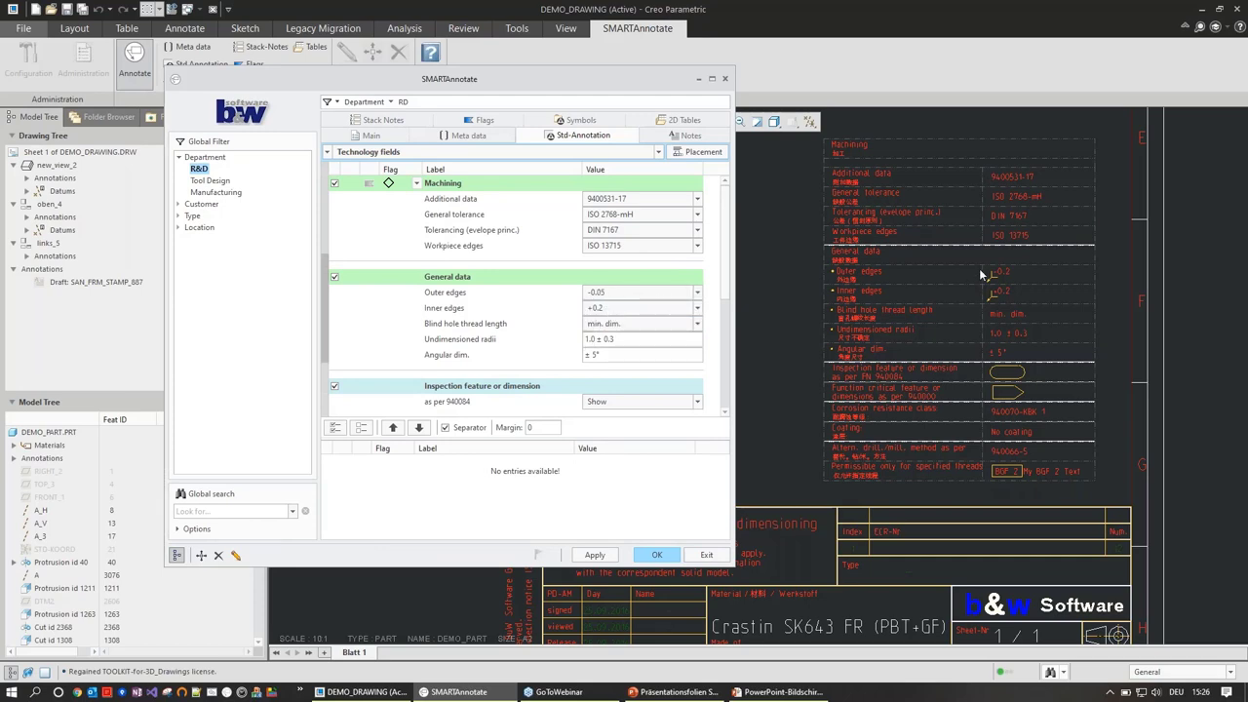
pyautogui.scroll(-4, 981, 276)
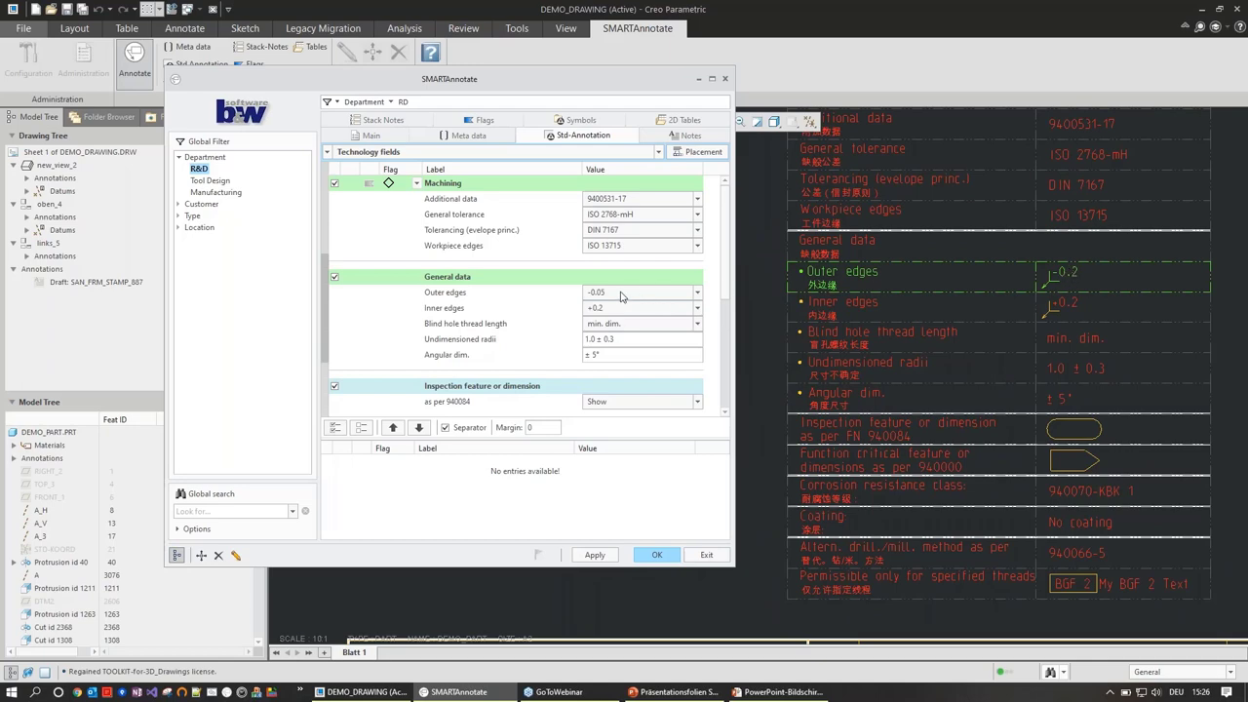
pyautogui.click(605, 556)
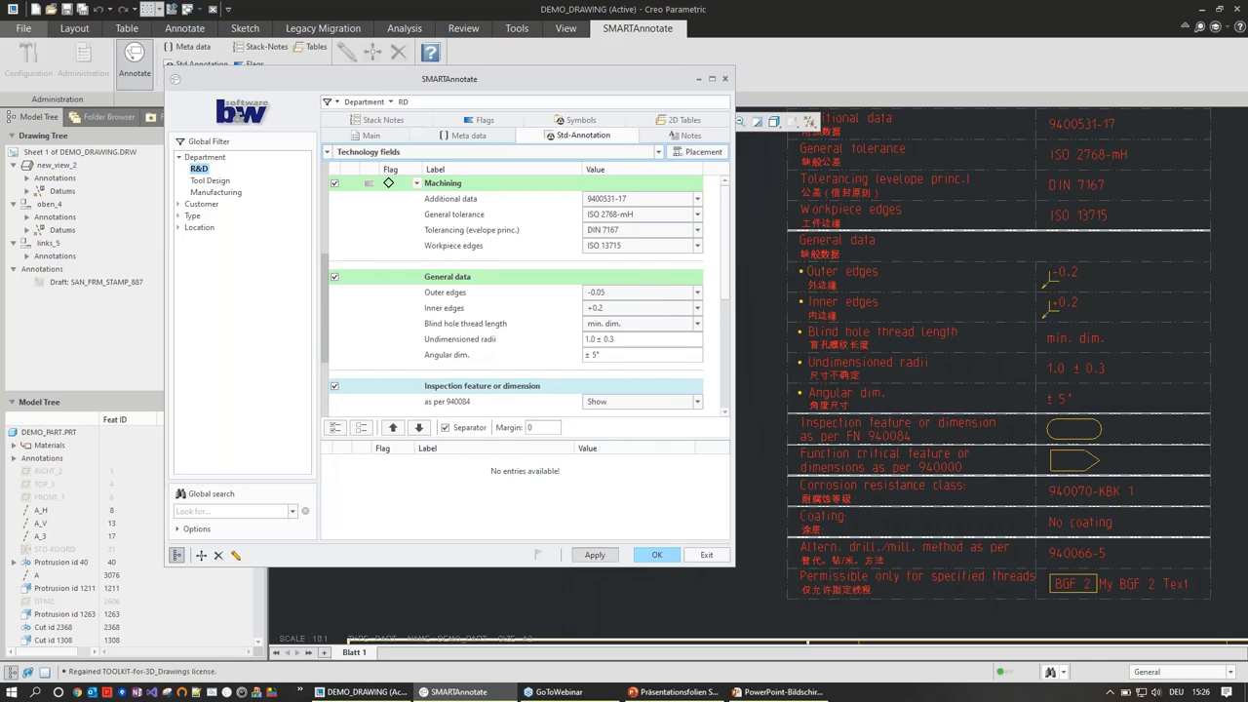
pyautogui.click(629, 294)
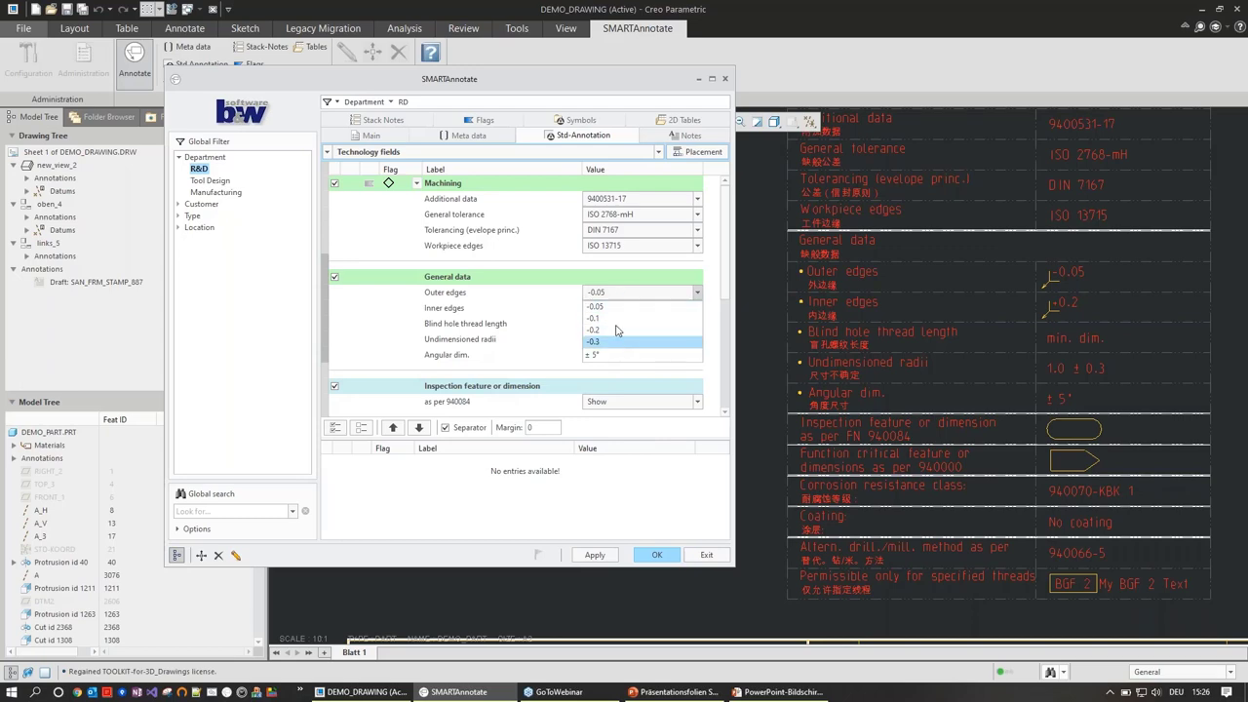
pyautogui.click(618, 306)
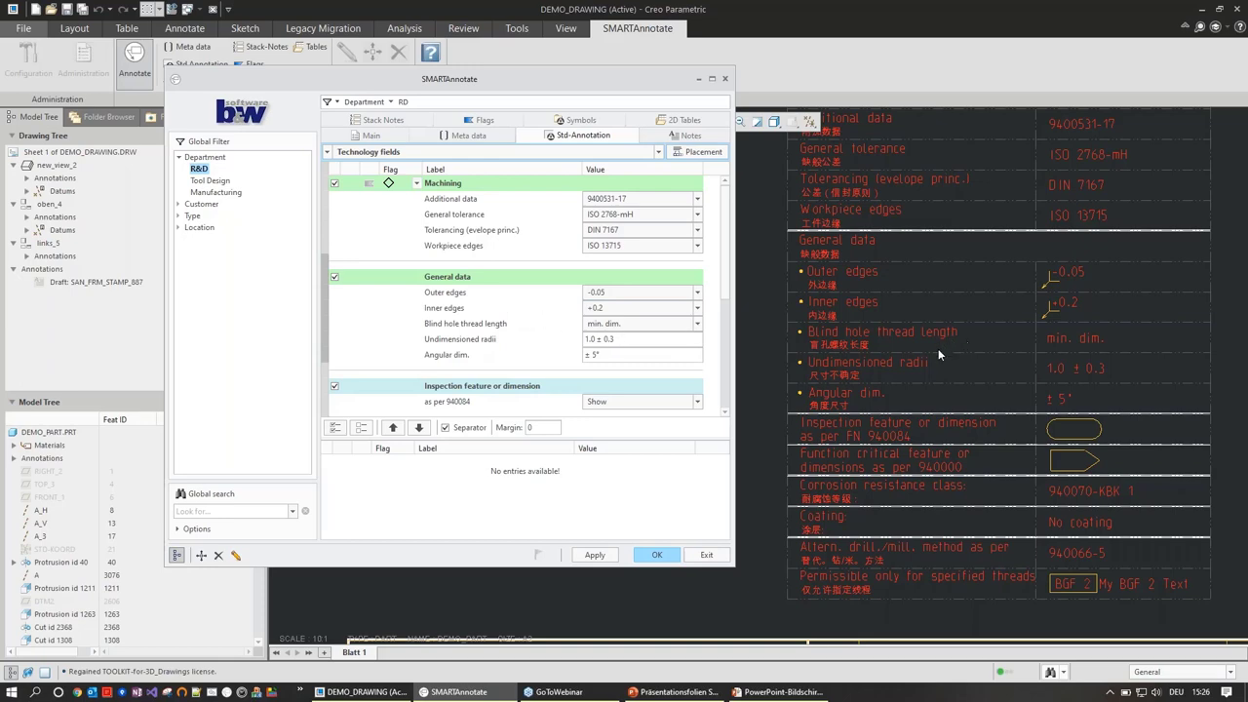
# Replace the Undimensioned radii value with test and check its status details against the format pattern
pyautogui.click(588, 338)
pyautogui.press('Delete')
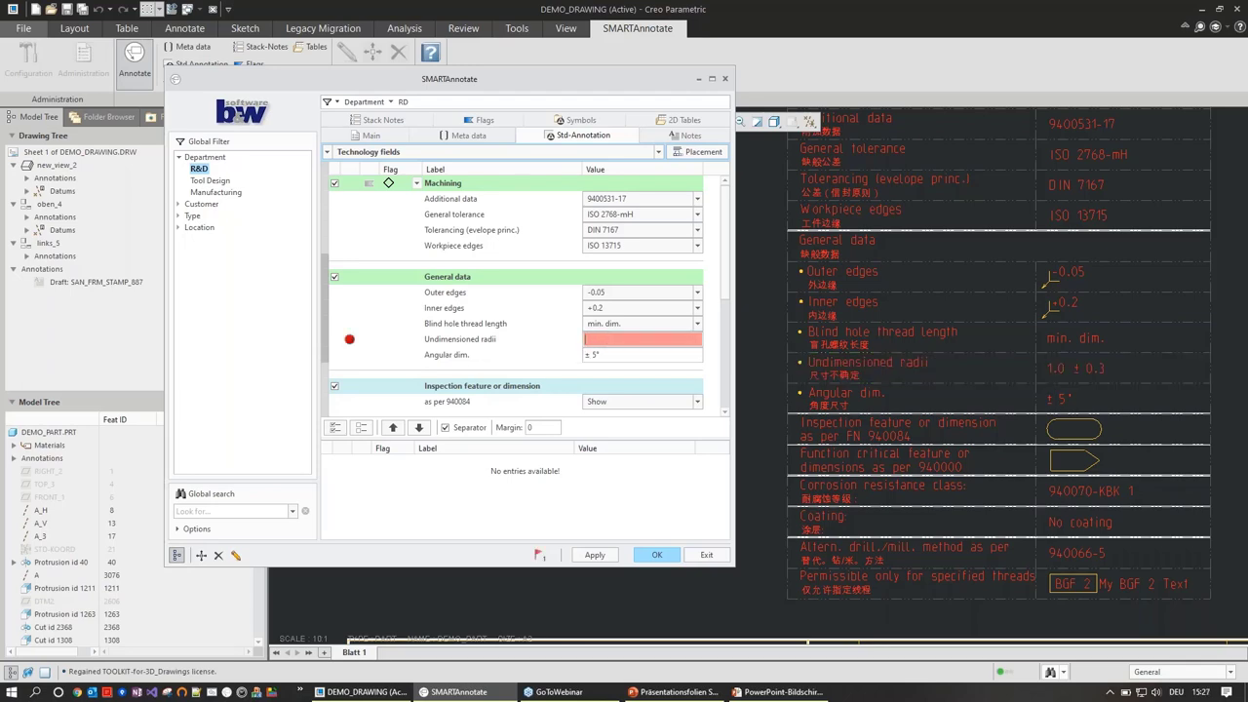
pyautogui.write('test')
pyautogui.click(350, 340)
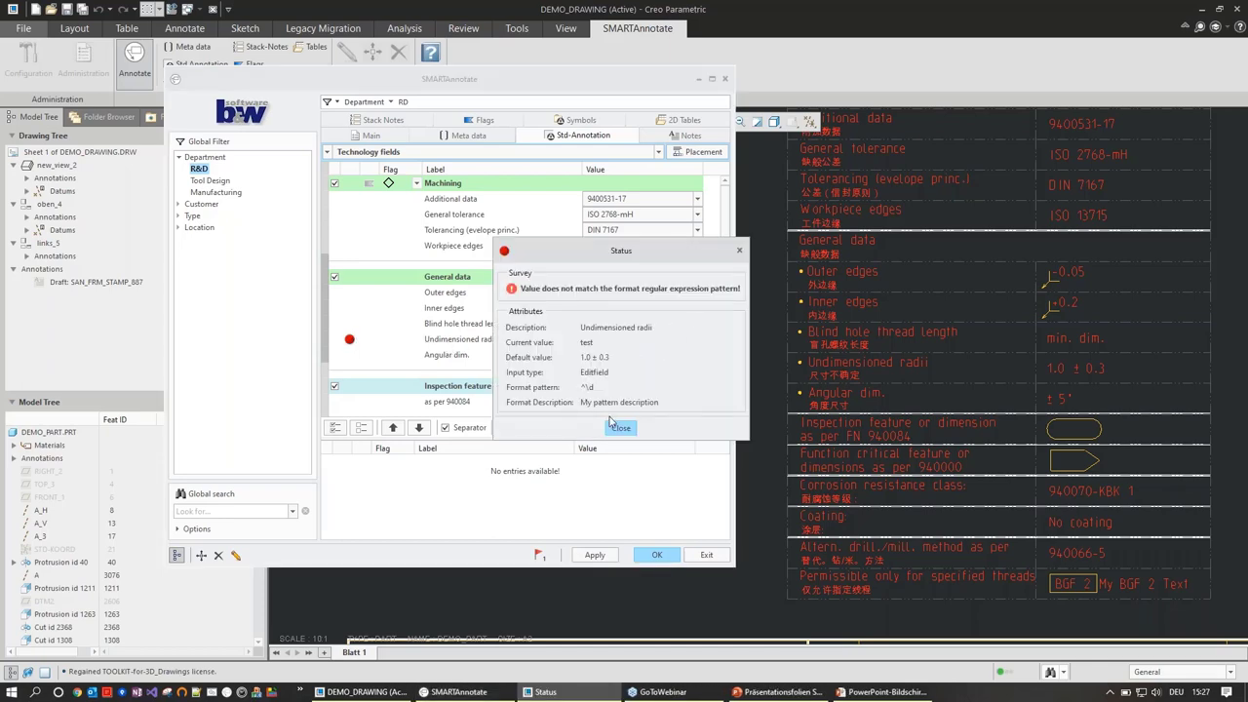
pyautogui.click(621, 428)
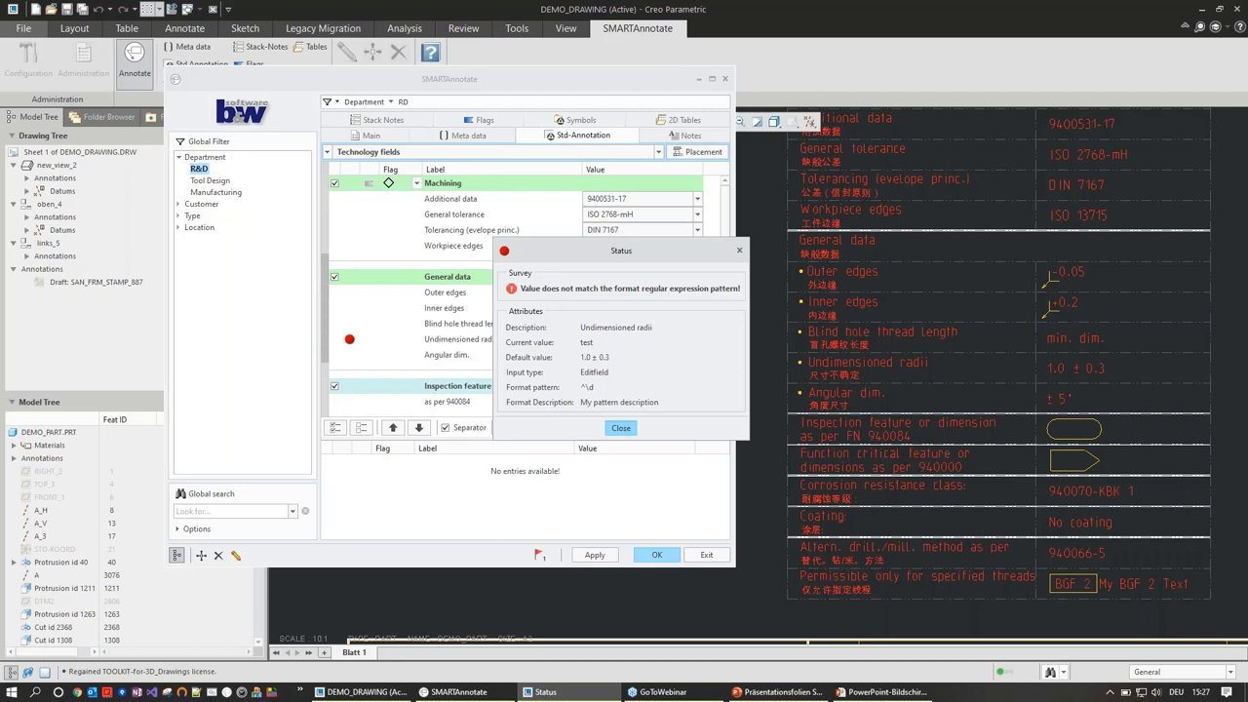
# Resolve the Undimensioned radii error from the Notification Center by restoring 1.0 ± 0.3, and apply the annotation
pyautogui.click(539, 555)
pyautogui.click(370, 276)
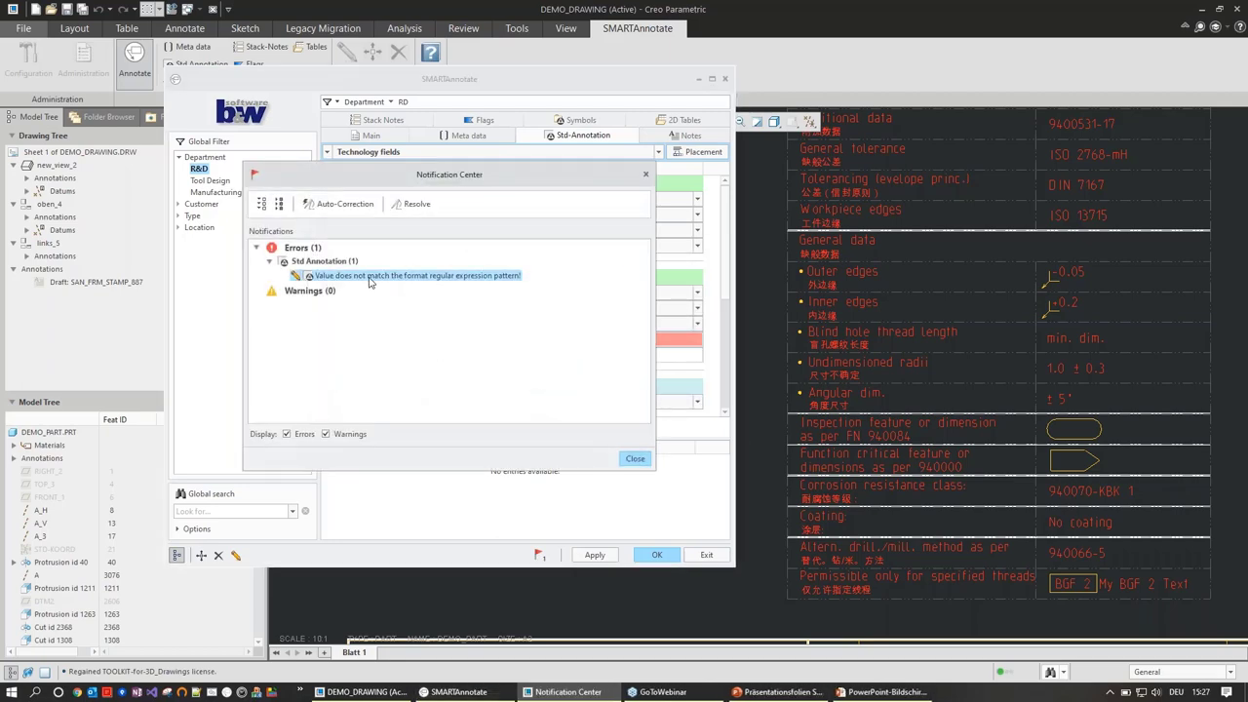
pyautogui.click(414, 203)
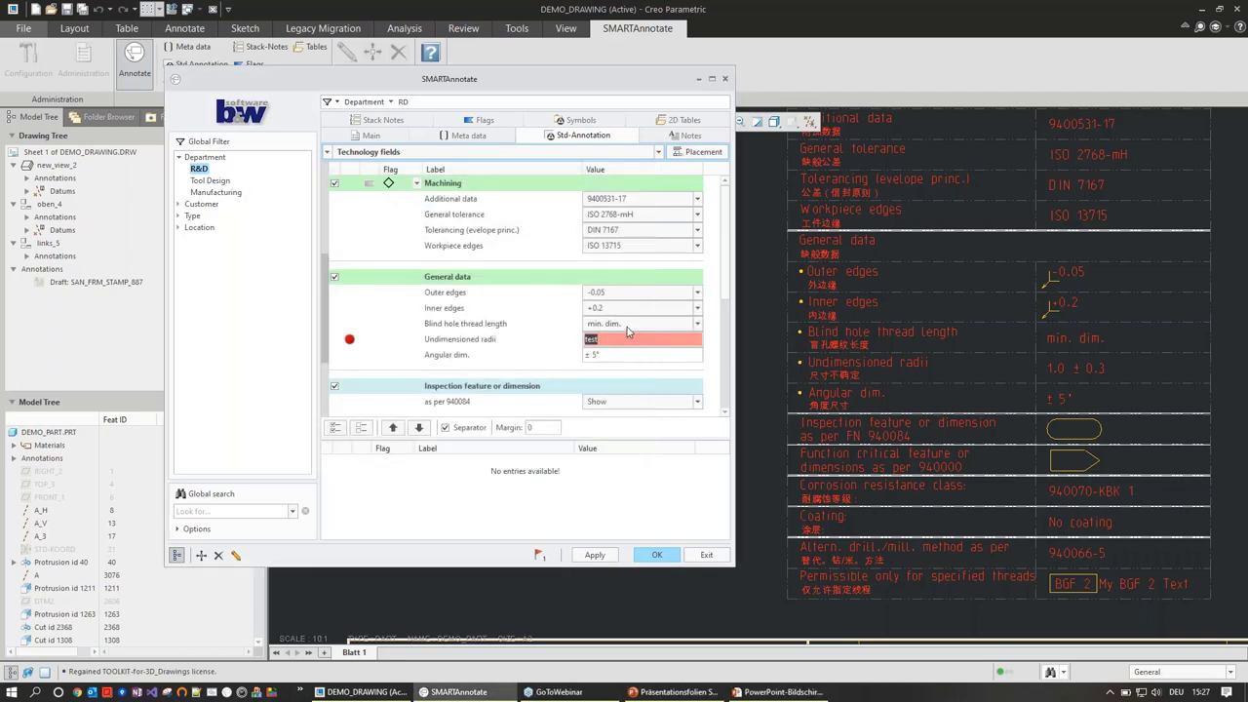
pyautogui.hotkey('ctrl', 'z')
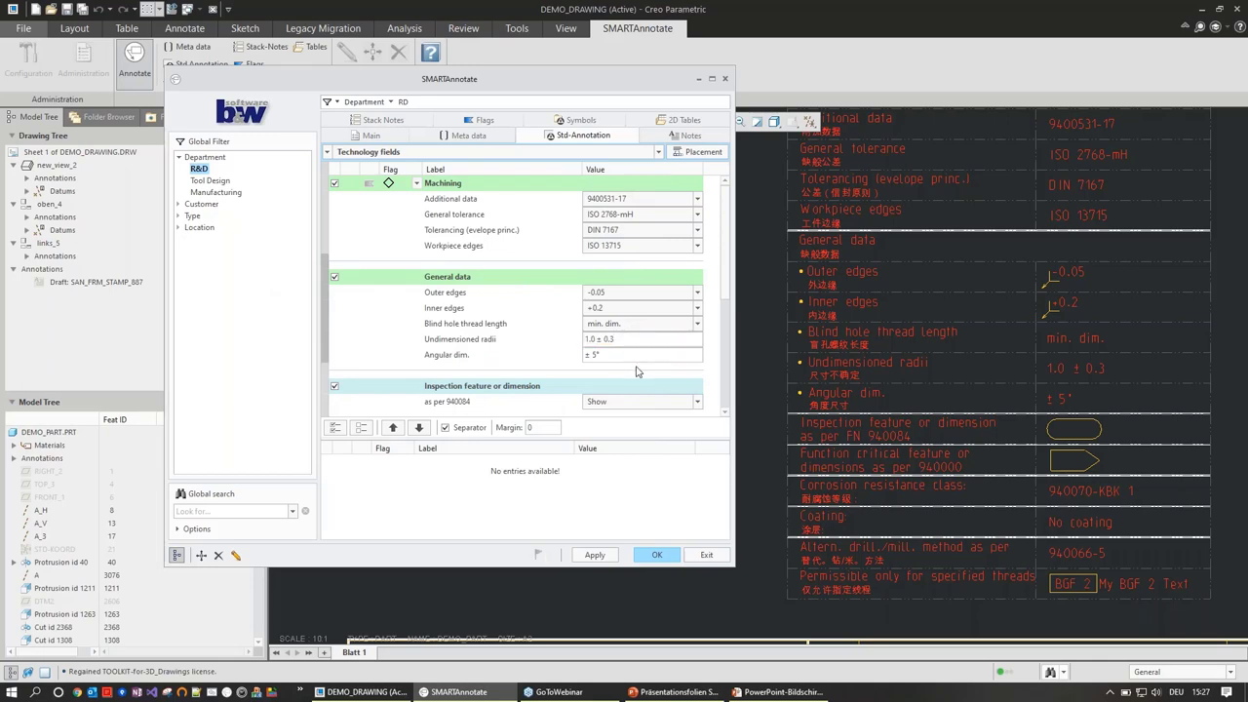
pyautogui.click(595, 555)
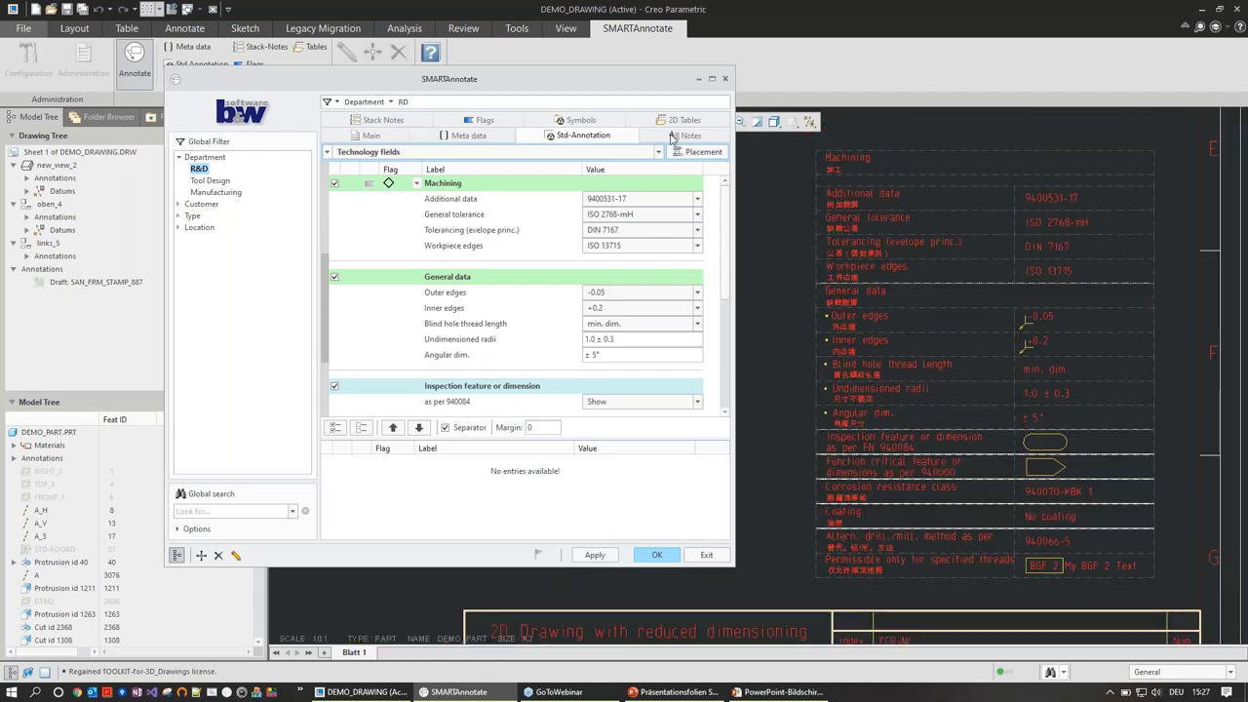
# Start creating the Visible surfaces note, attached With Leaders on surfaces and using the Arrow Head arrowhead
pyautogui.click(671, 137)
pyautogui.click(338, 455)
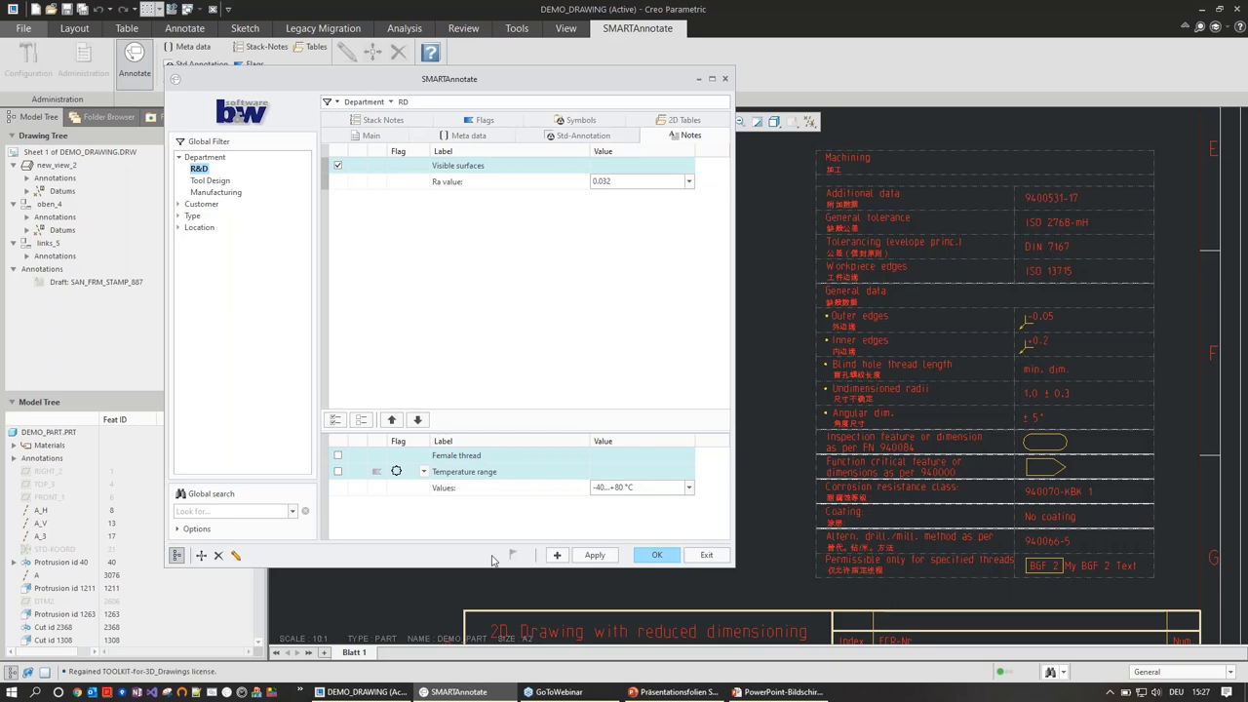
pyautogui.click(557, 555)
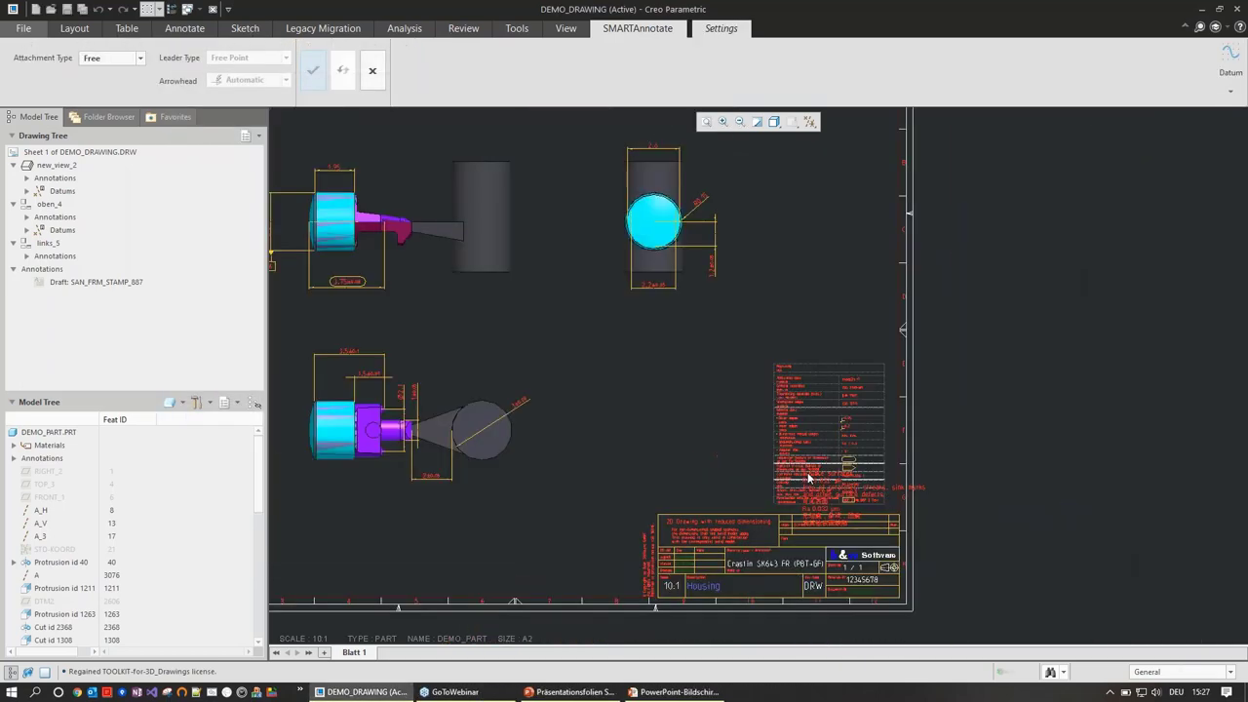
pyautogui.scroll(5, 661, 397)
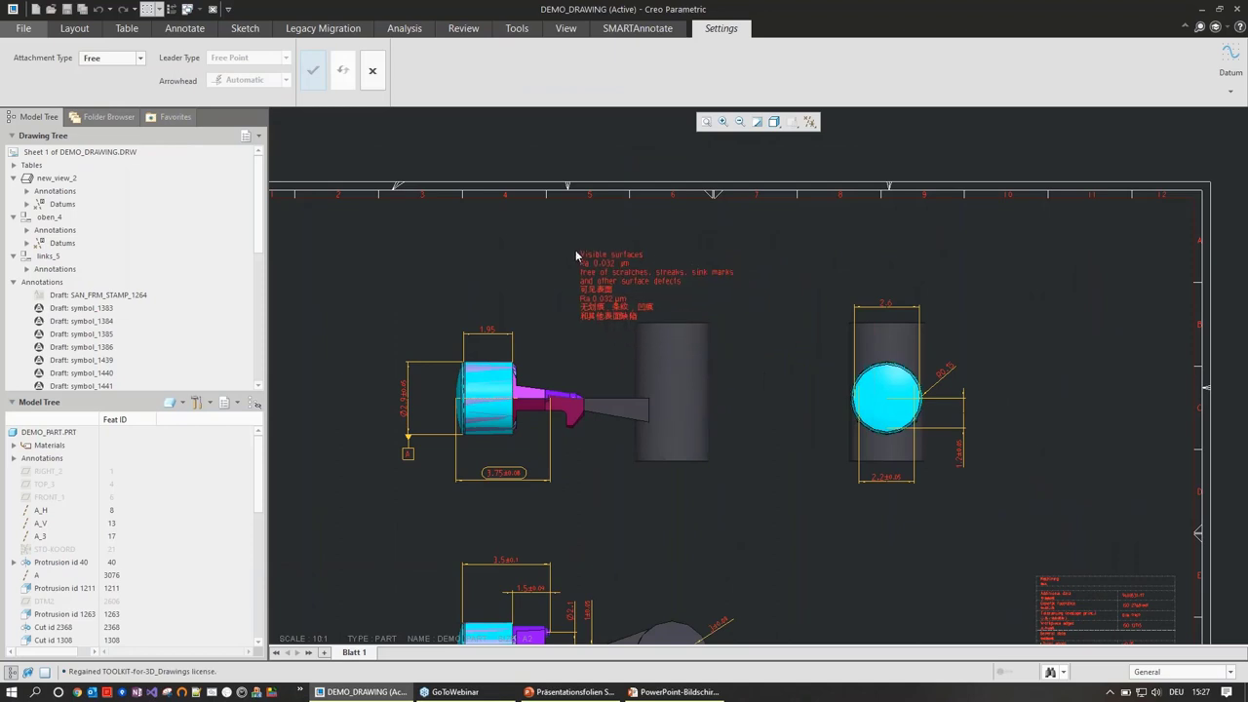
pyautogui.scroll(1, 557, 239)
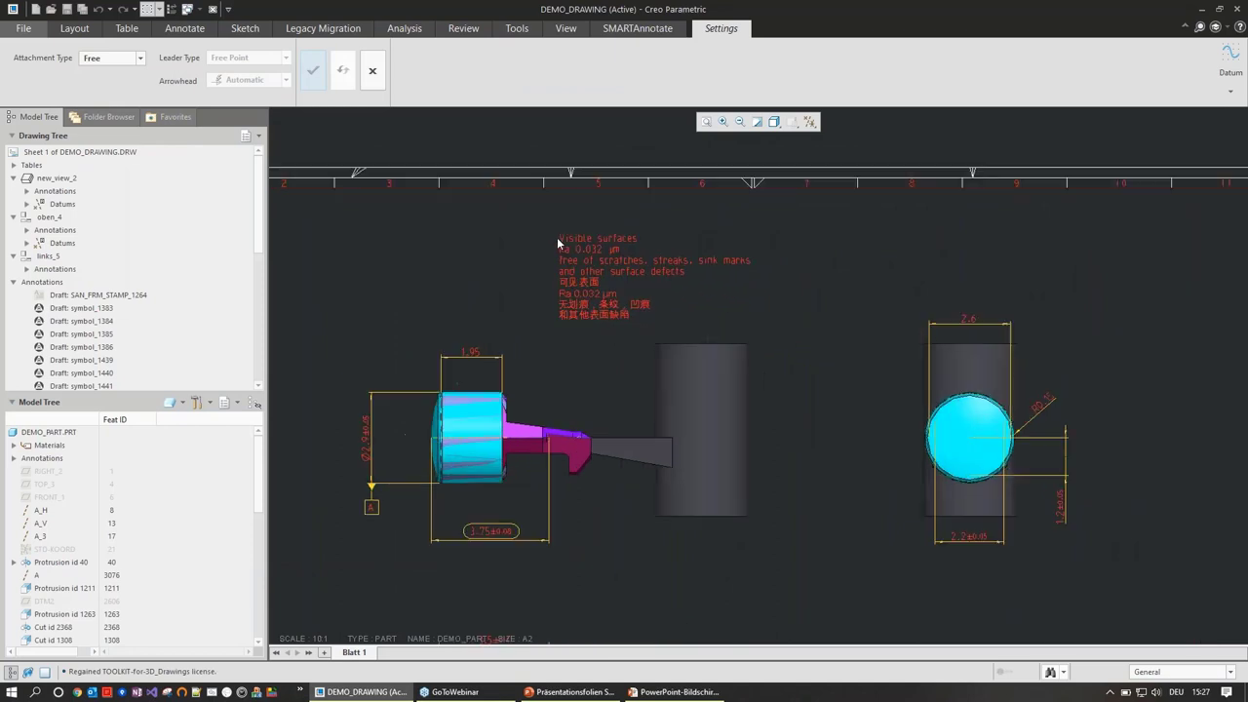
pyautogui.click(112, 57)
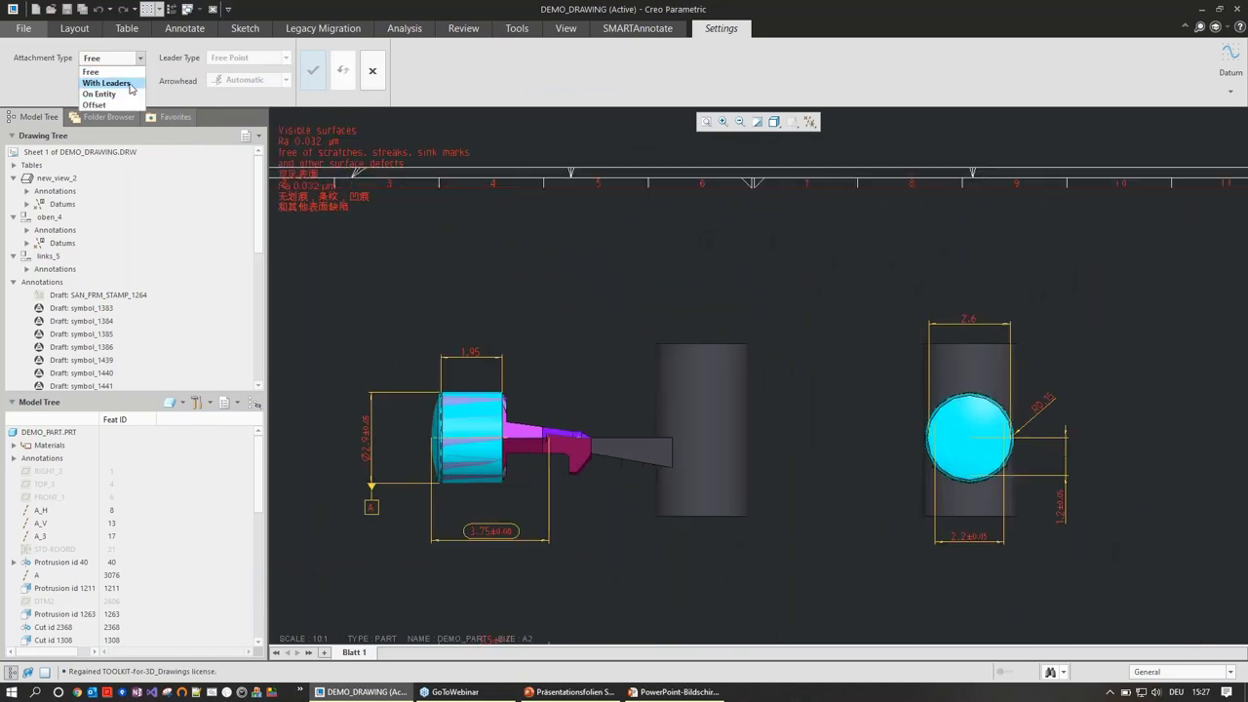
pyautogui.click(98, 83)
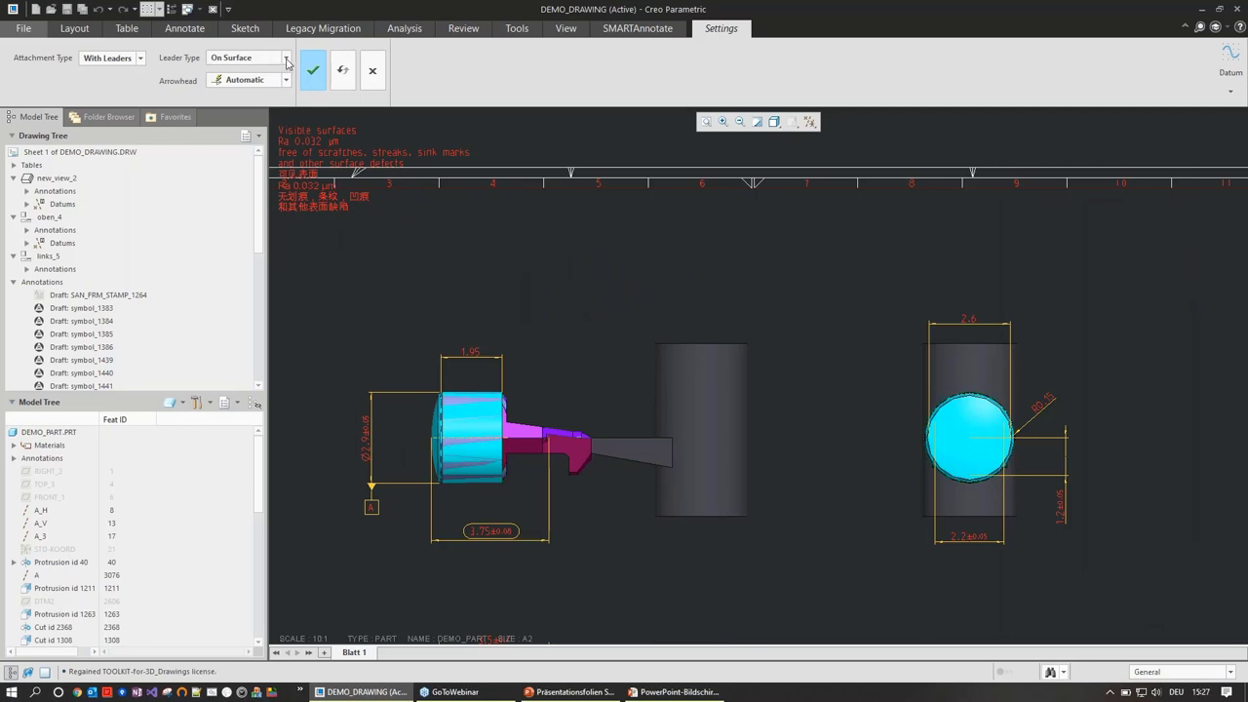
pyautogui.click(286, 80)
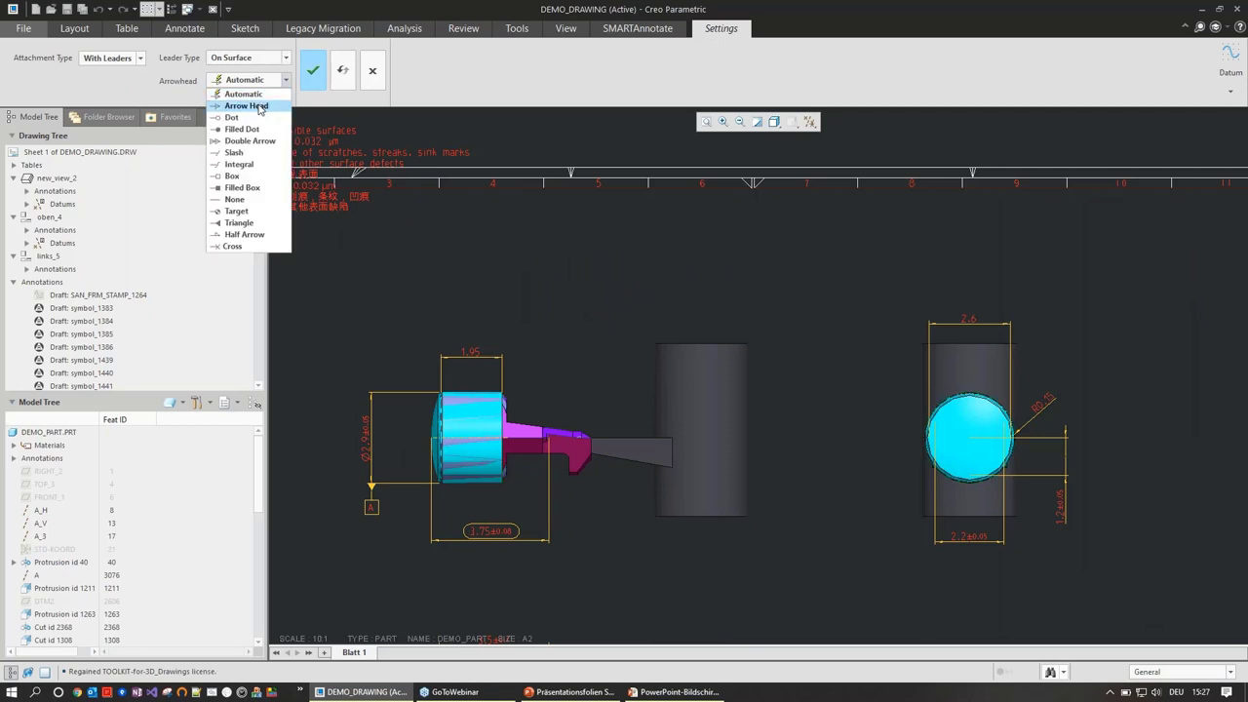
pyautogui.click(245, 105)
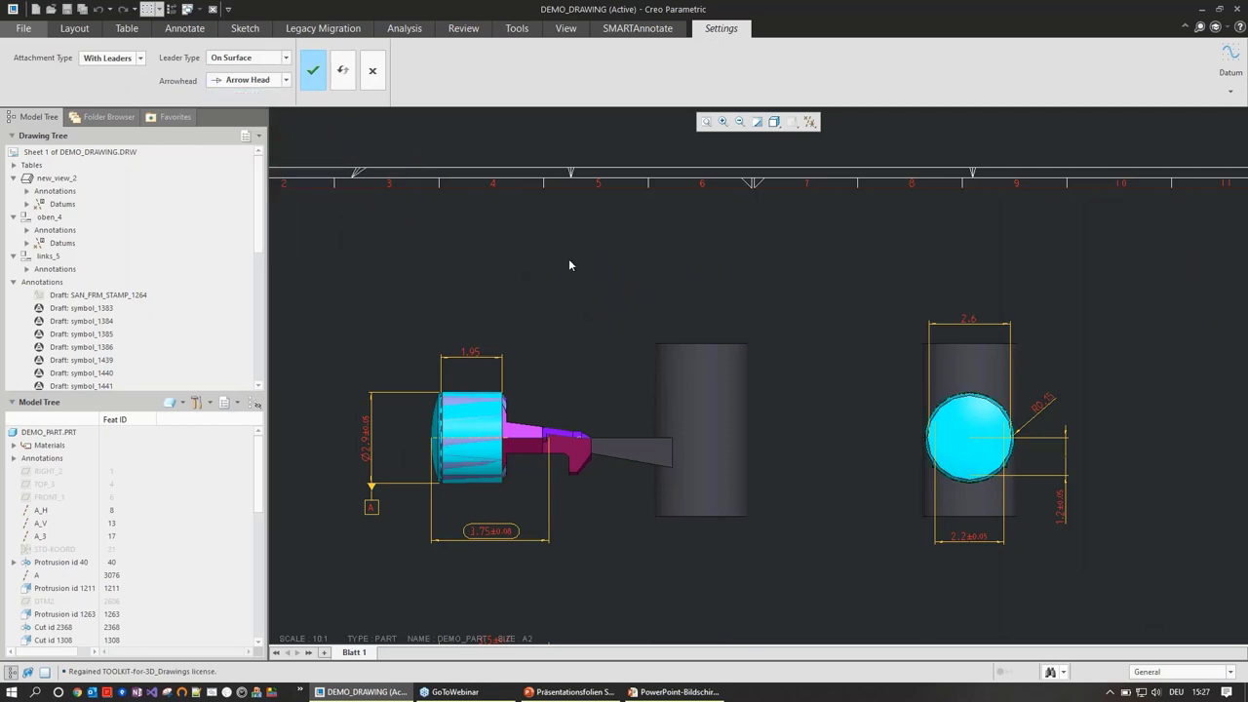
# Point the note's leaders at the grey cylinder and the tapered arm, place its text above the upper-left view, and finish annotating
pyautogui.click(683, 360)
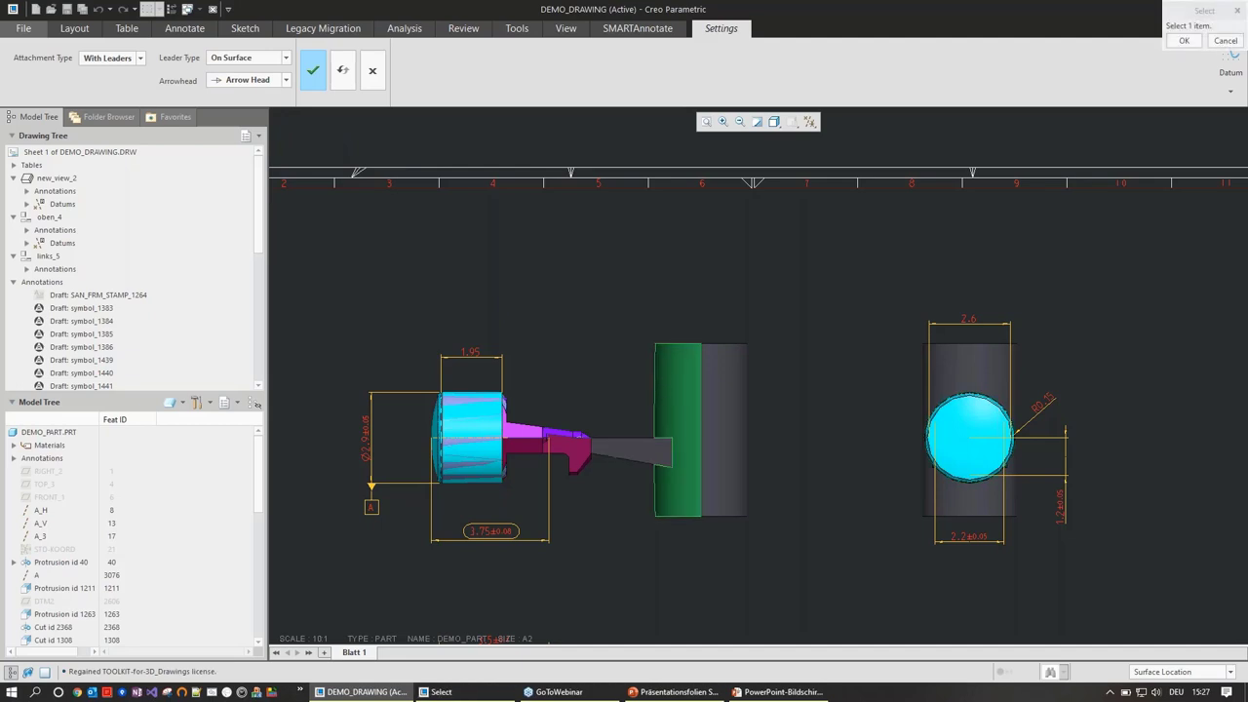
pyautogui.keyDown('ctrl'); pyautogui.click(633, 444); pyautogui.keyUp('ctrl')
pyautogui.middleClick(614, 392)
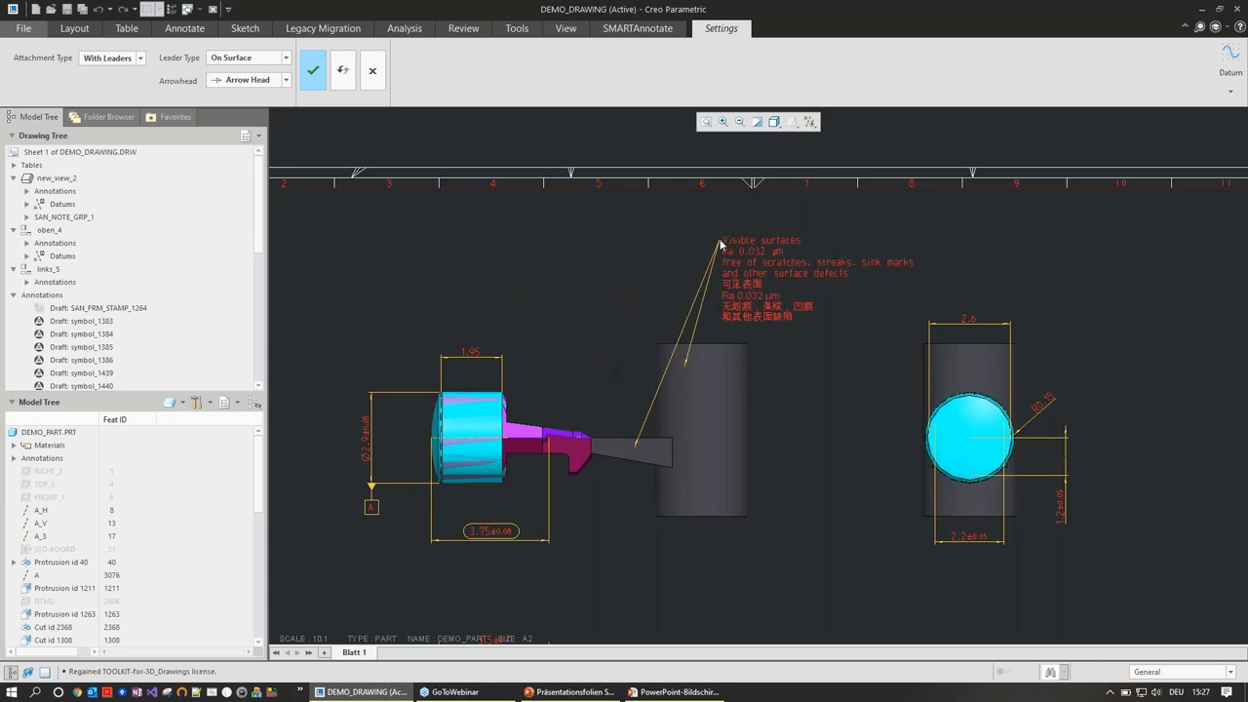
pyautogui.click(562, 235)
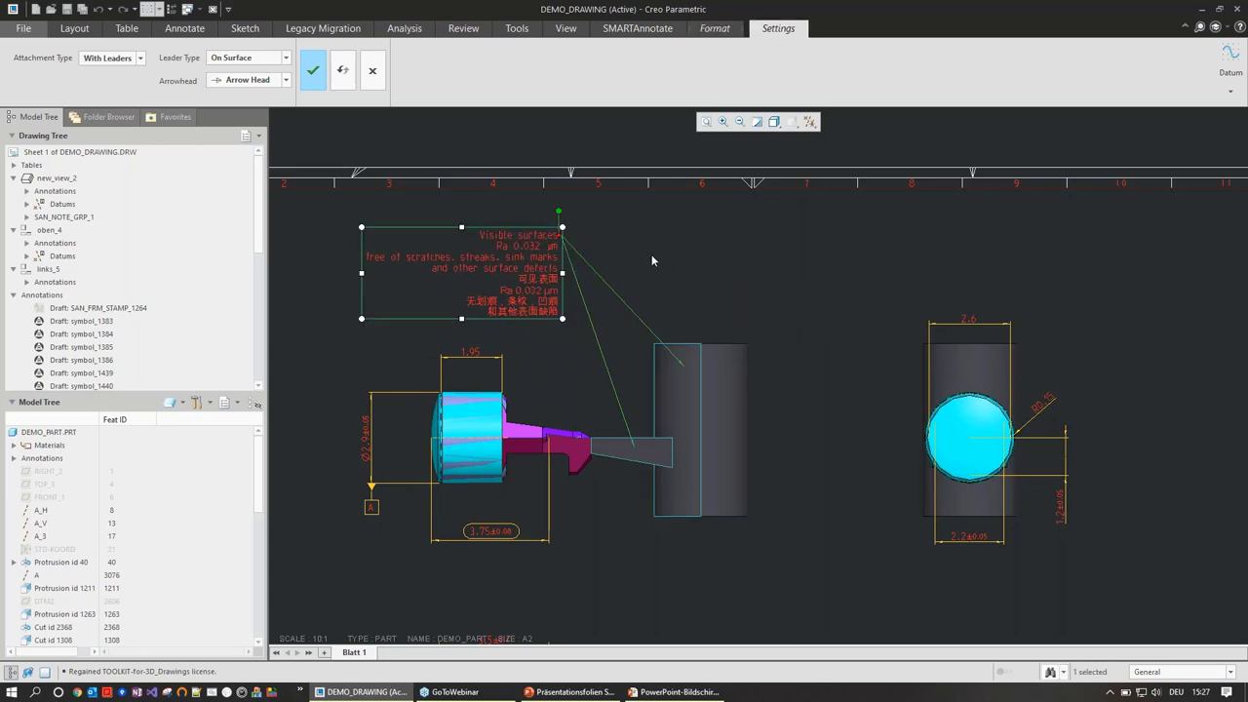
pyautogui.click(318, 76)
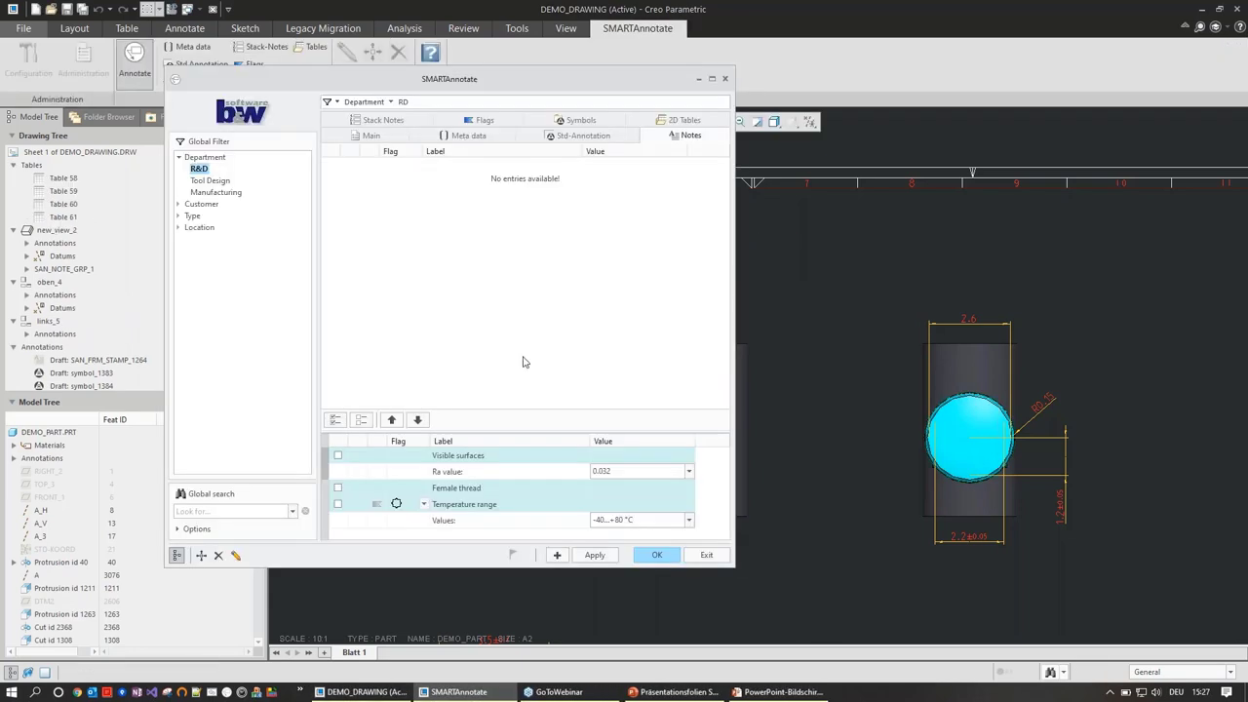
pyautogui.click(657, 554)
# Edit the placed Visible surfaces note and set its Ra value to 0.666
pyautogui.scroll(-2, 824, 312)
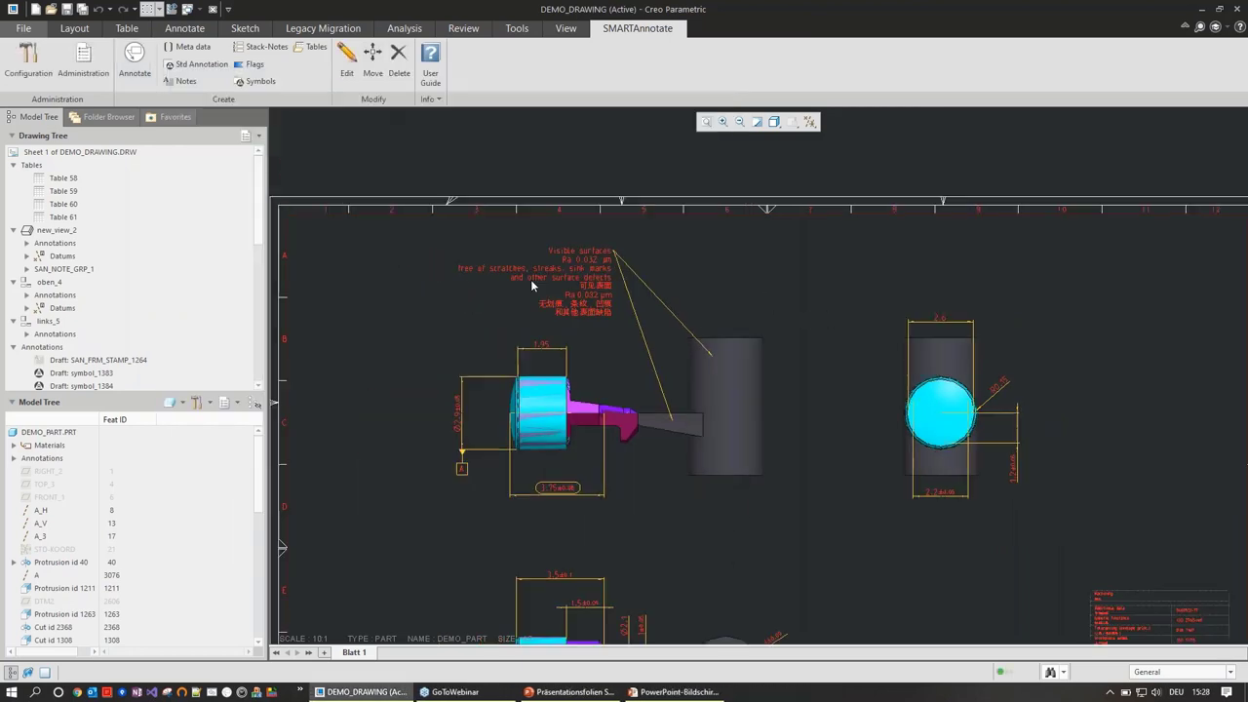
pyautogui.scroll(2, 561, 264)
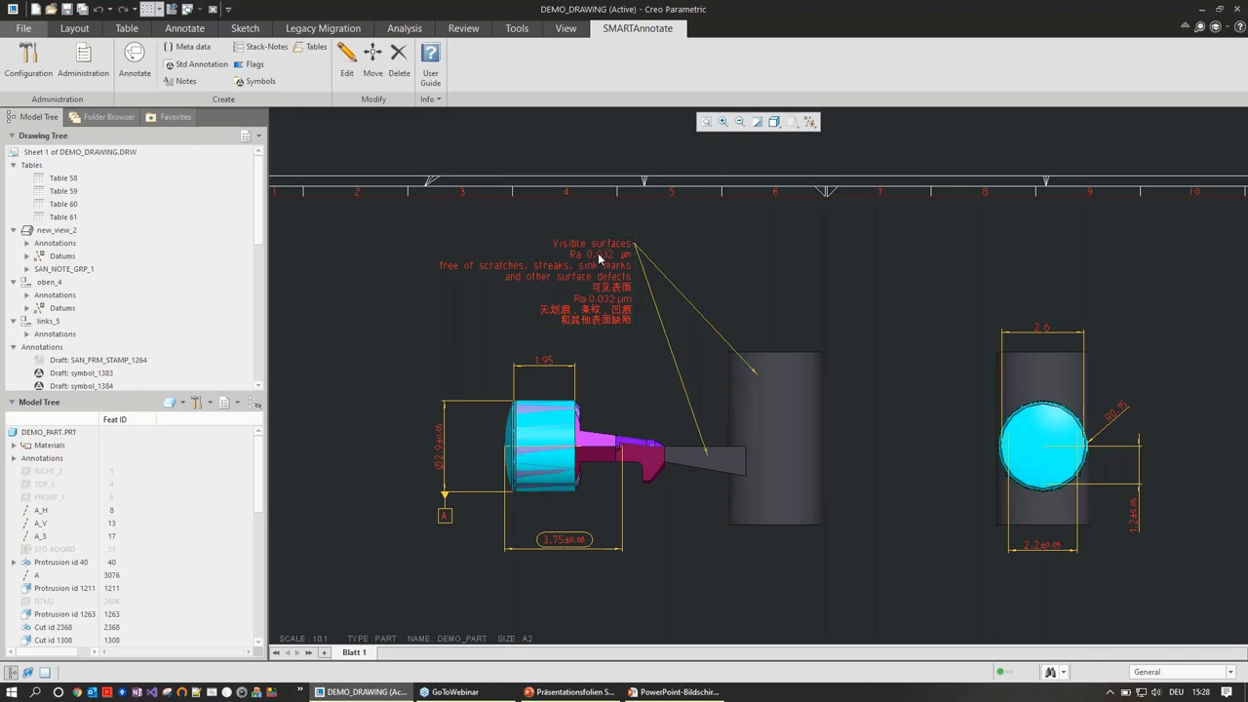
pyautogui.click(347, 62)
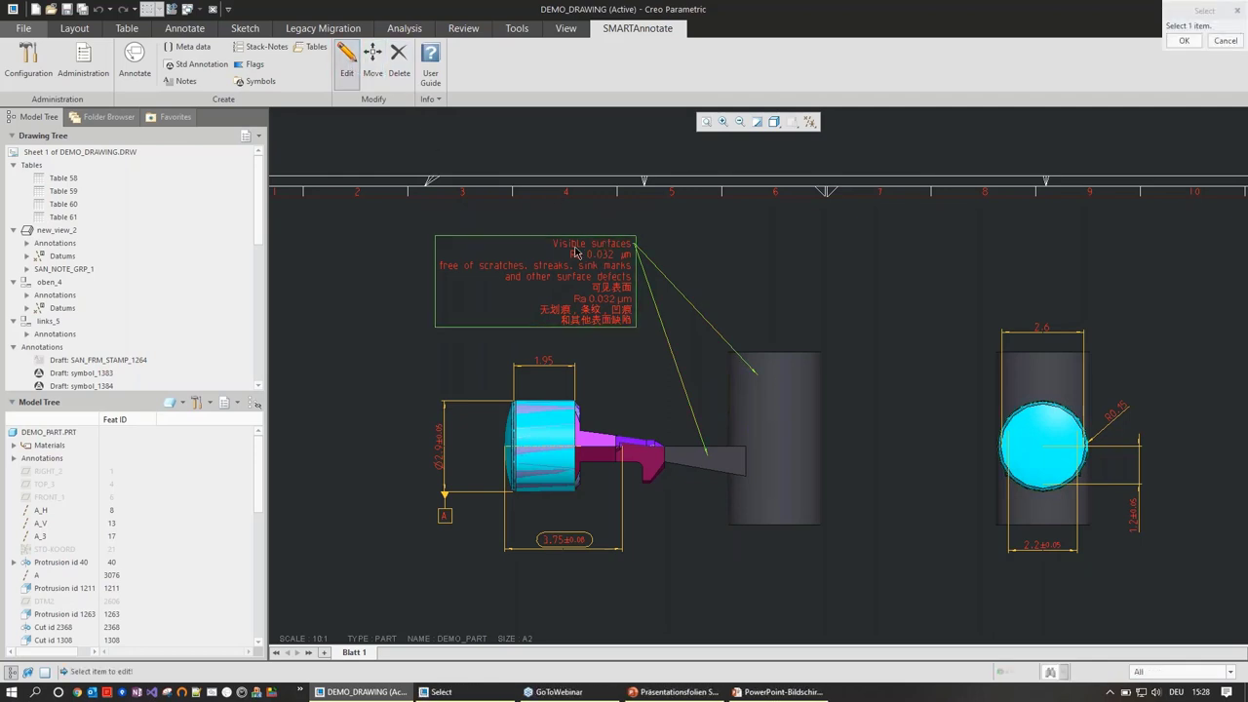
pyautogui.click(578, 248)
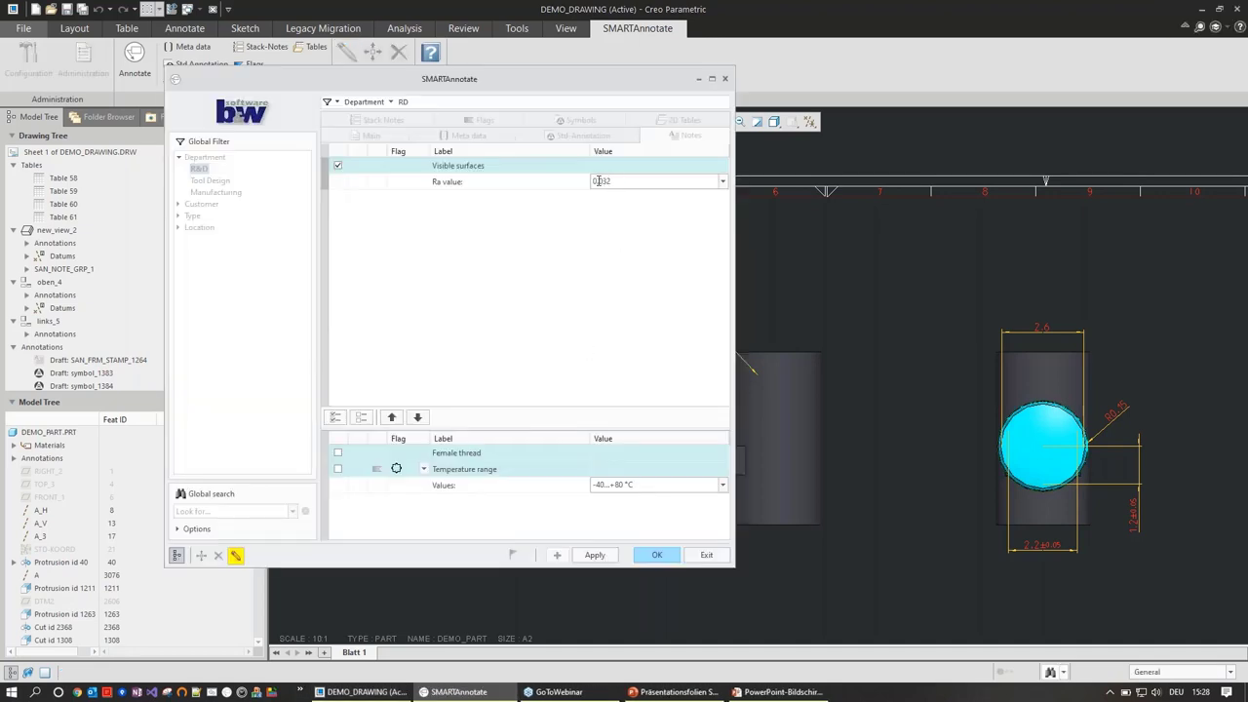
pyautogui.doubleClick(597, 182)
pyautogui.click(606, 182)
pyautogui.moveTo(599, 182); pyautogui.dragTo(622, 181)
pyautogui.write('666')
pyautogui.click(660, 554)
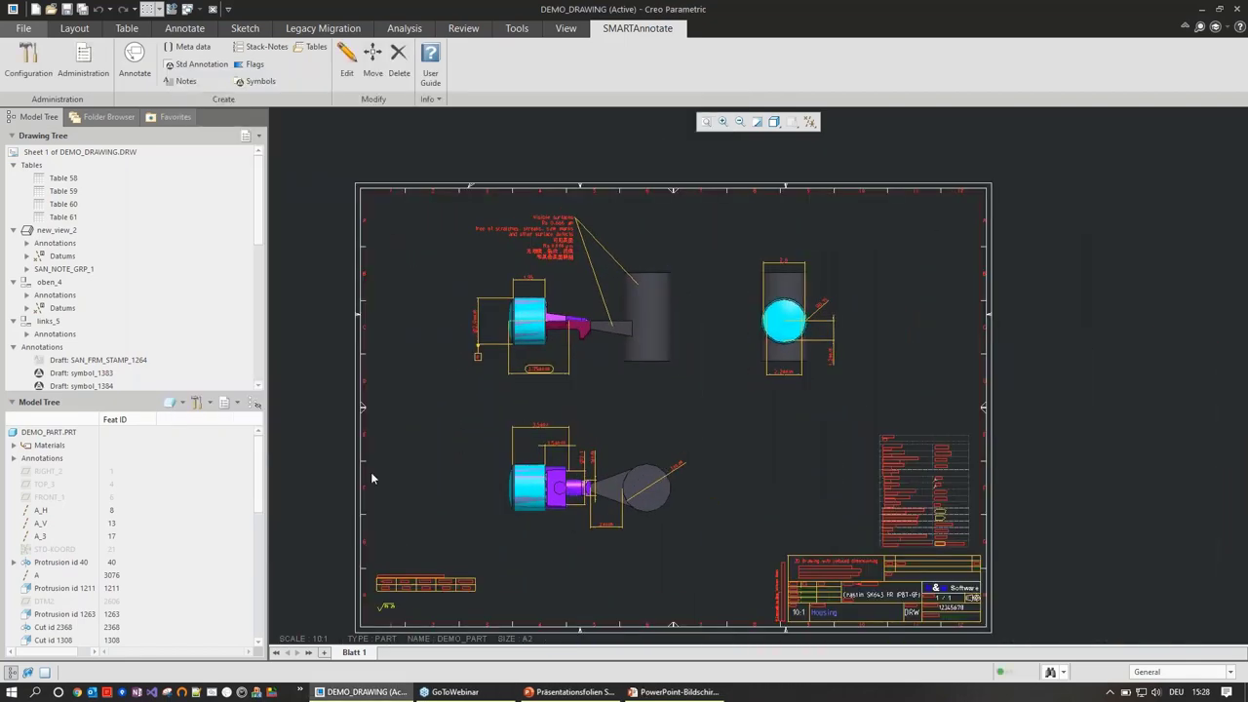
# Add a second drawing sheet in Format Management with size A3 and type Default, and apply it
pyautogui.click(137, 85)
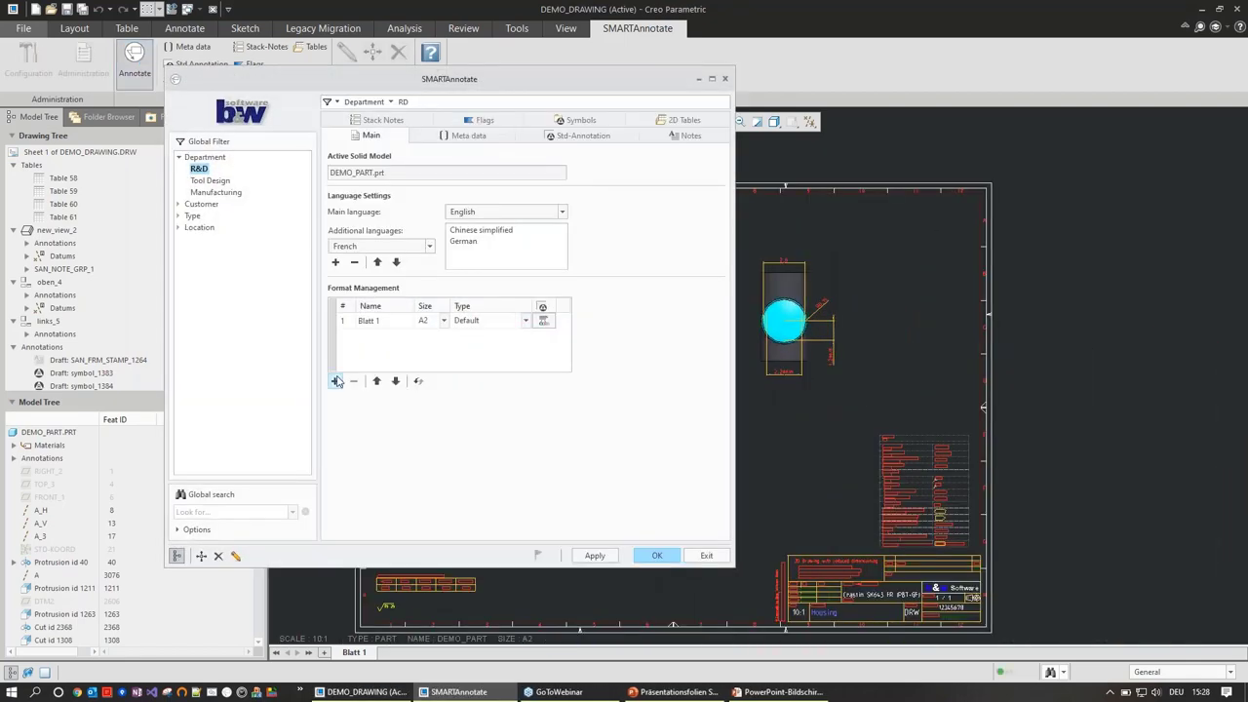
pyautogui.click(336, 381)
pyautogui.click(444, 337)
pyautogui.click(444, 349)
pyautogui.click(472, 338)
pyautogui.click(481, 361)
pyautogui.click(592, 553)
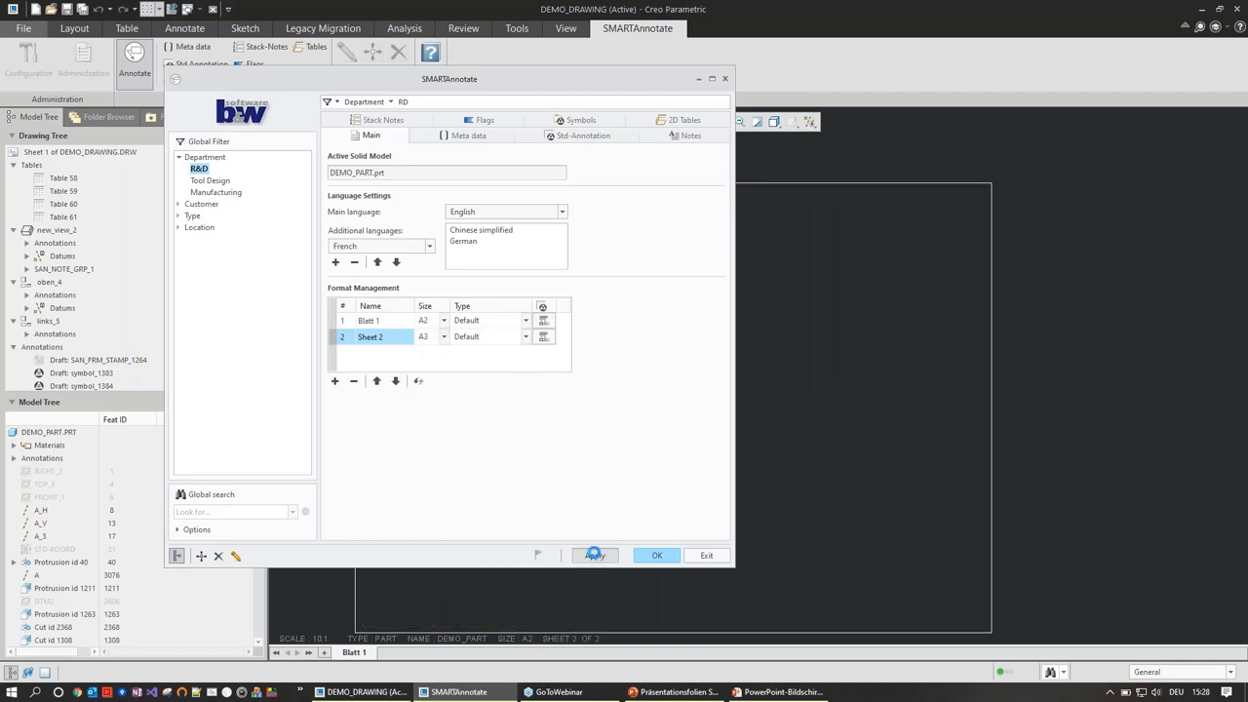
# Set the size of Sheet 2 to A2 and apply the format change
pyautogui.click(341, 336)
pyautogui.moveTo(555, 90); pyautogui.dragTo(428, 136)
pyautogui.scroll(-2, 881, 331)
pyautogui.scroll(1, 732, 320)
pyautogui.scroll(1, 733, 320)
pyautogui.scroll(-1, 734, 314)
pyautogui.click(316, 382)
pyautogui.click(304, 429)
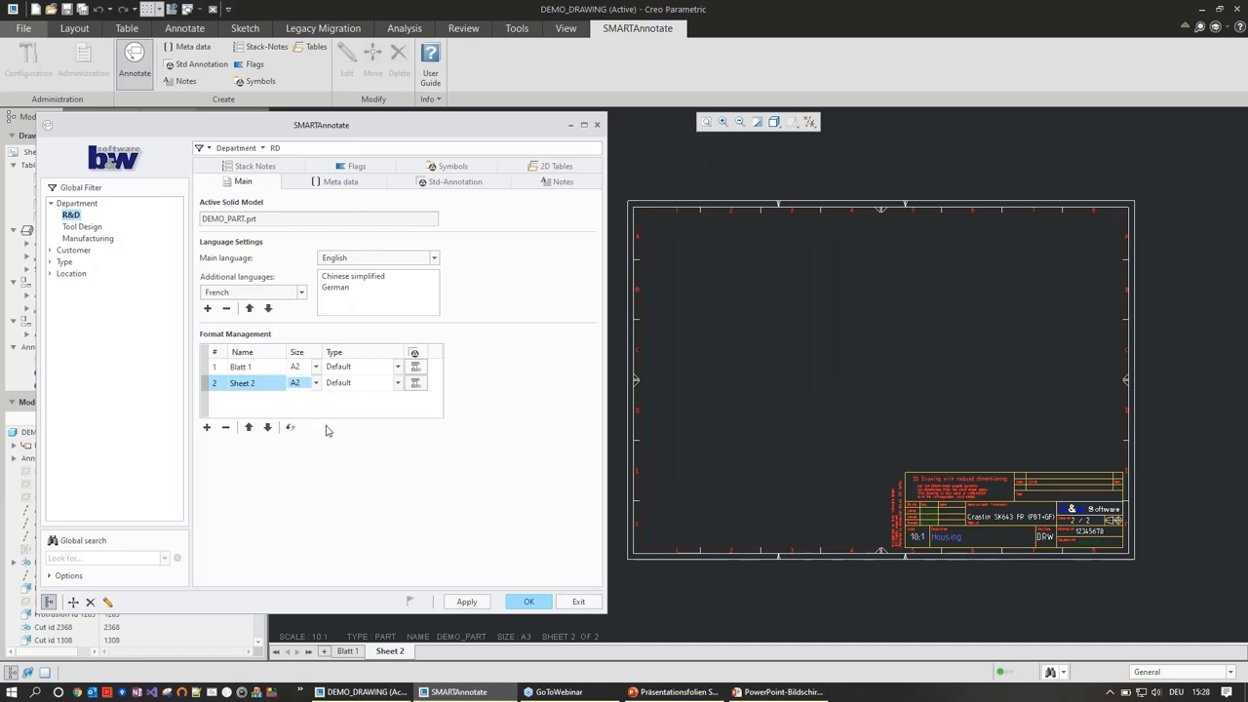
pyautogui.click(467, 601)
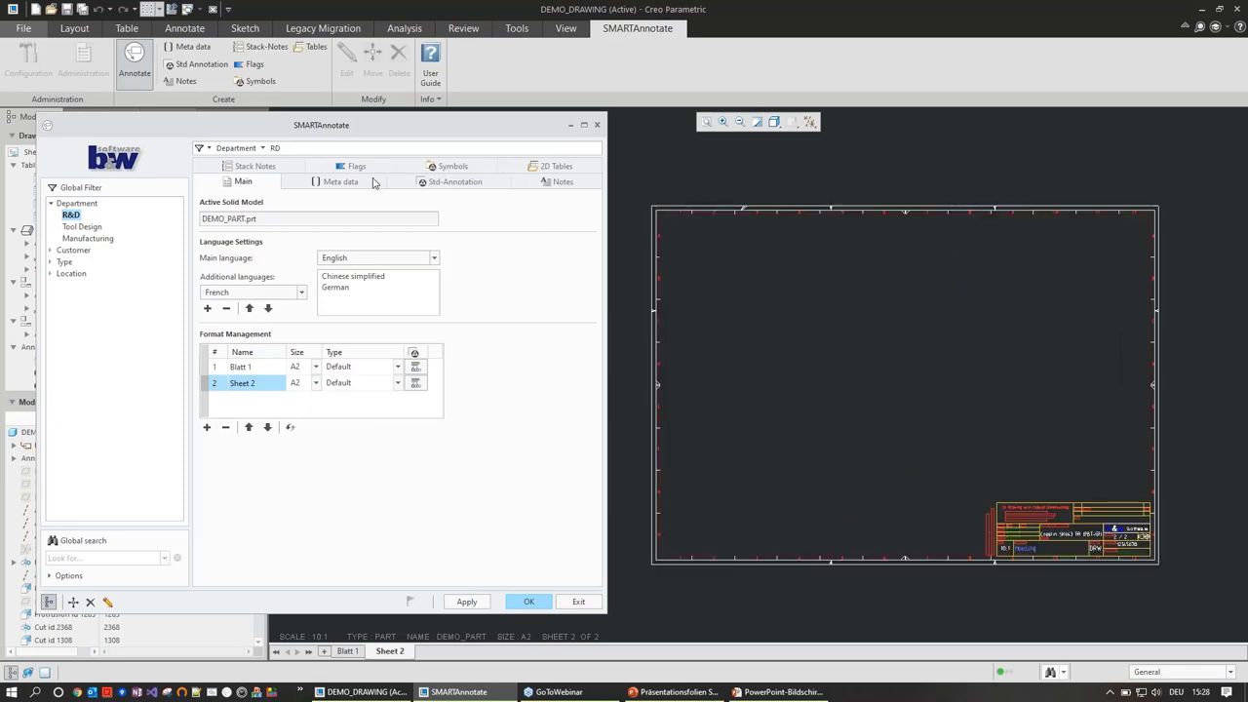
# Set the placement of the Technology fields standard annotation to both Blatt 1 and Sheet 2, and apply it
pyautogui.click(434, 182)
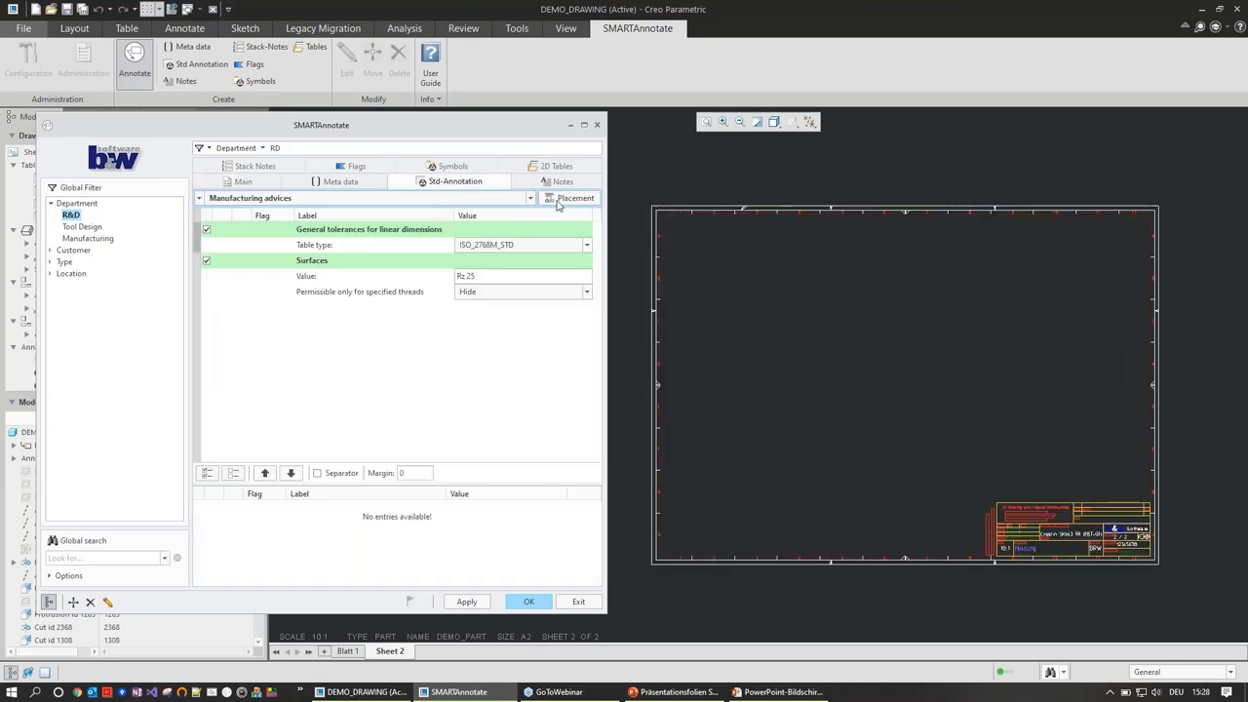
pyautogui.click(436, 198)
pyautogui.click(302, 222)
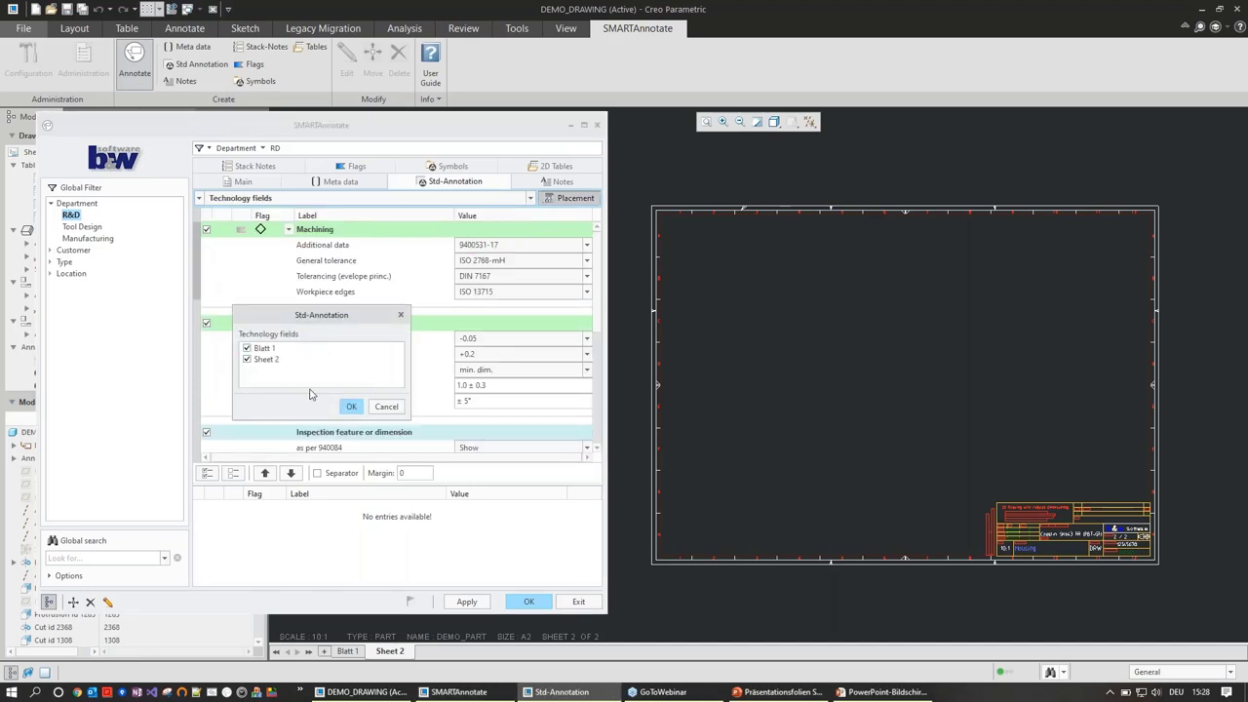
pyautogui.click(352, 408)
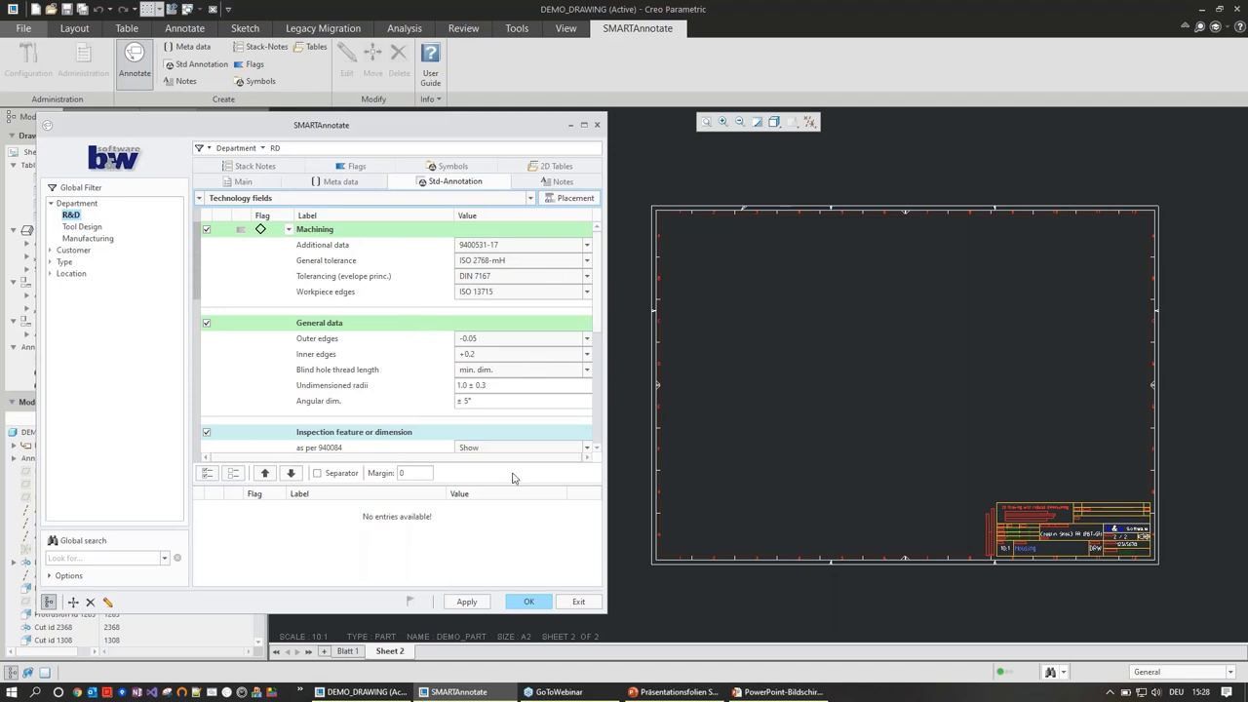
pyautogui.click(467, 601)
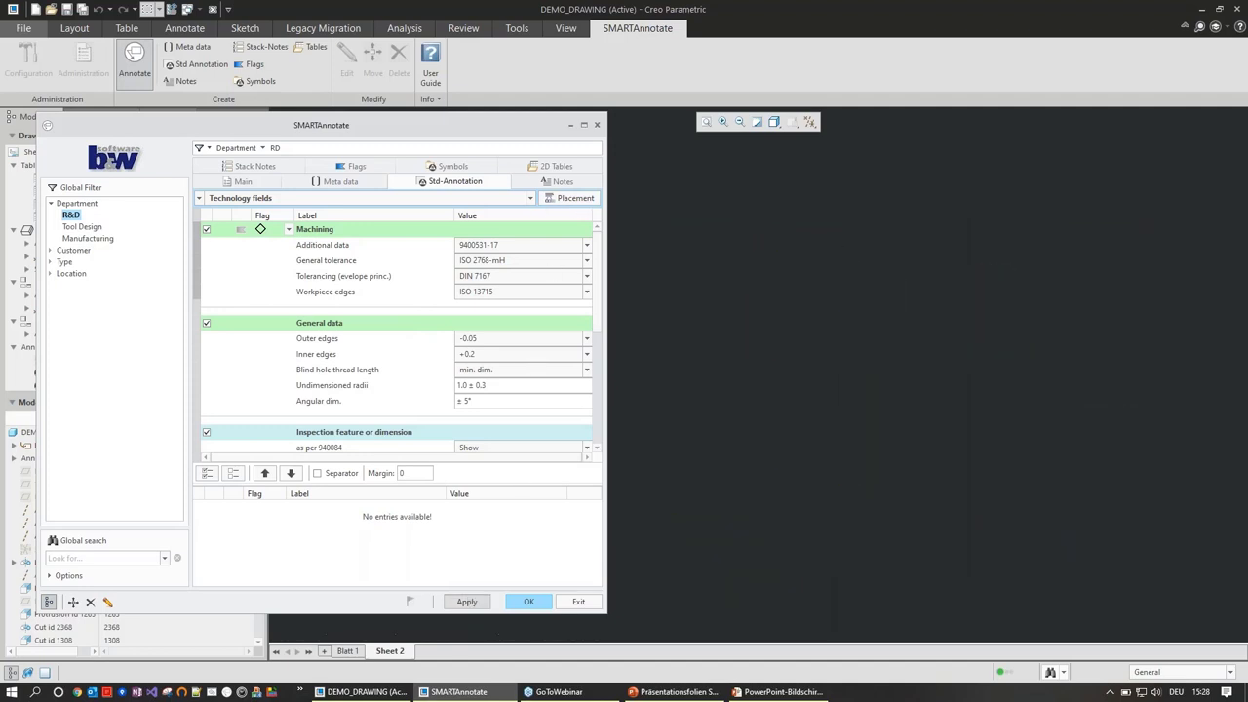
# Add all ten available stack notes to Sheet 2 and place notes 1 to 5 and 6 to 10 as two side-by-side blocks near the upper edge
pyautogui.click(286, 170)
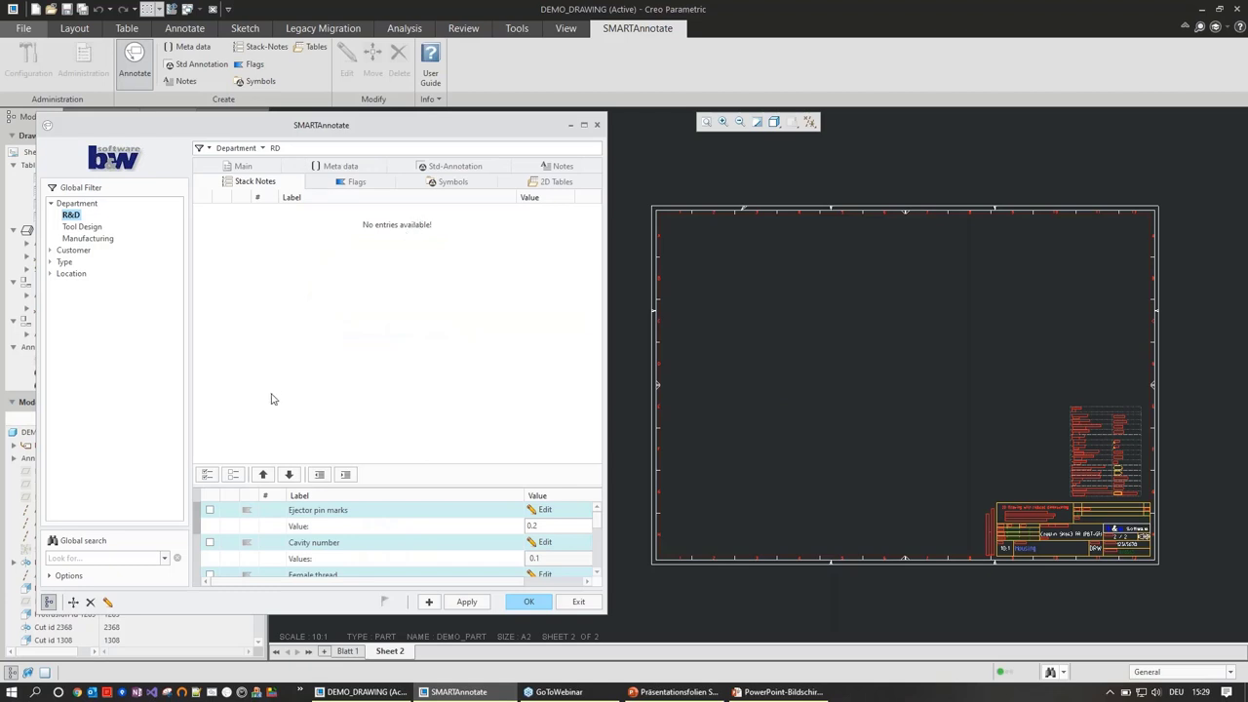
pyautogui.click(207, 475)
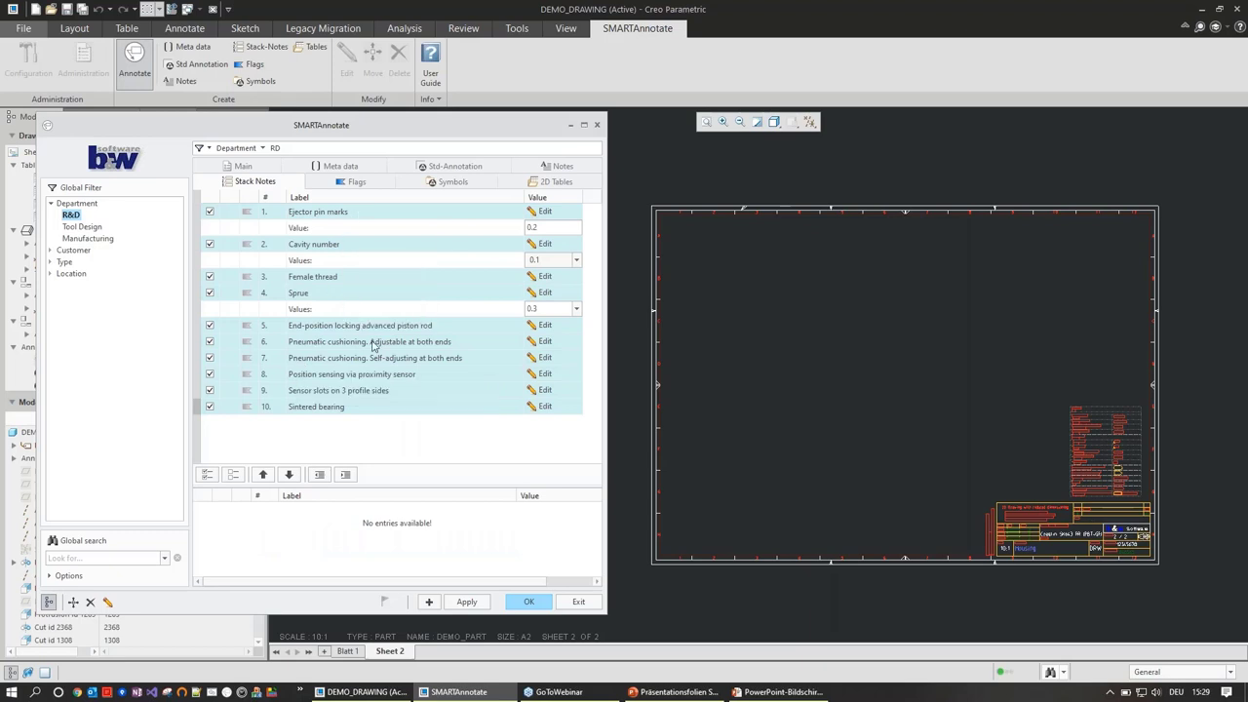
pyautogui.click(529, 601)
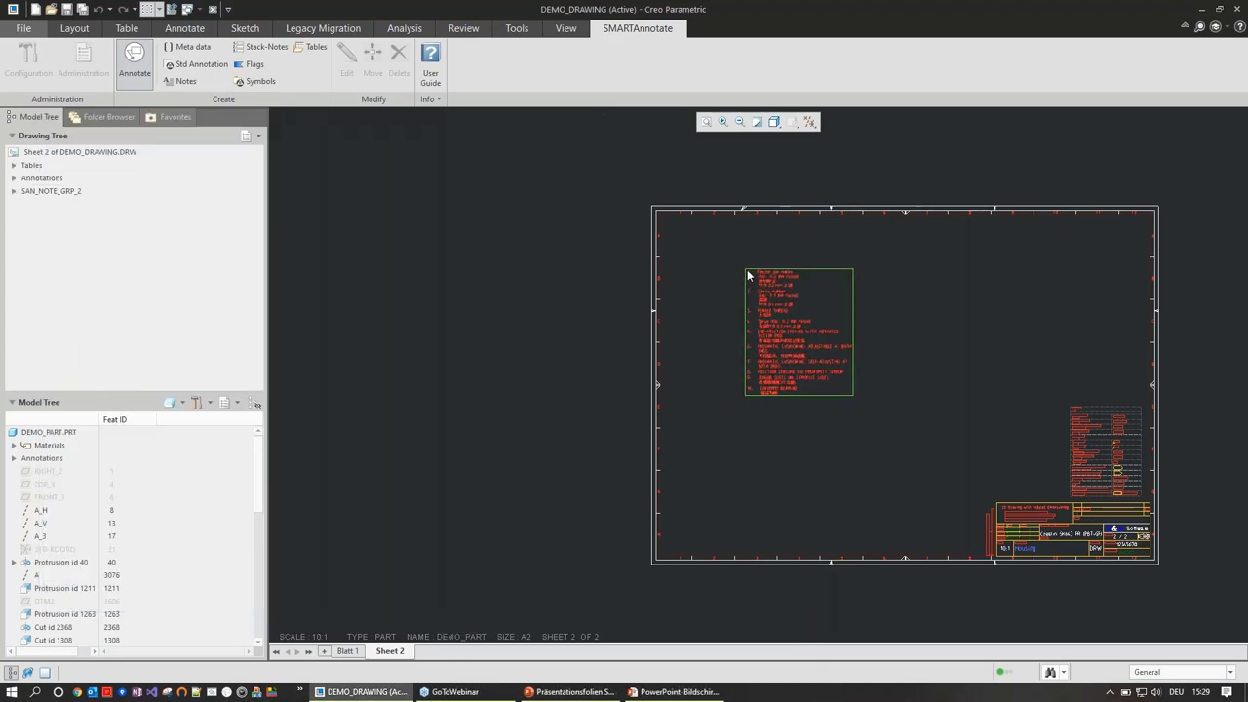
pyautogui.scroll(3, 714, 259)
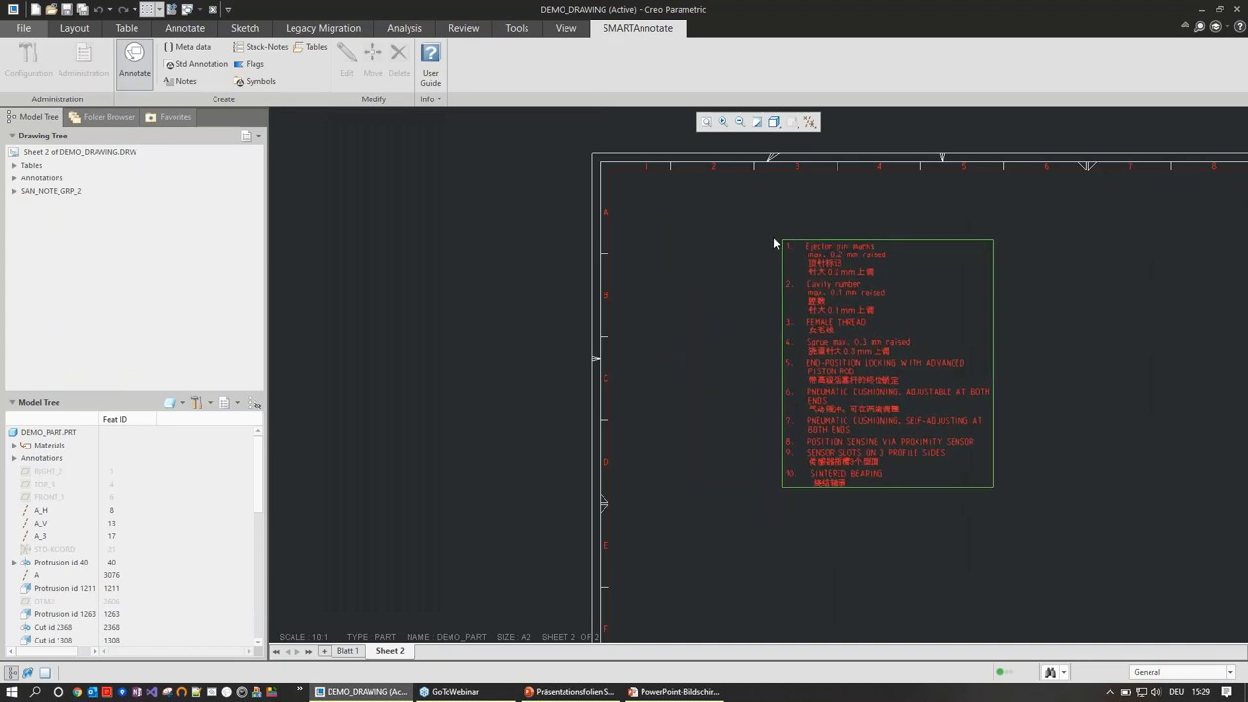
pyautogui.click(657, 205)
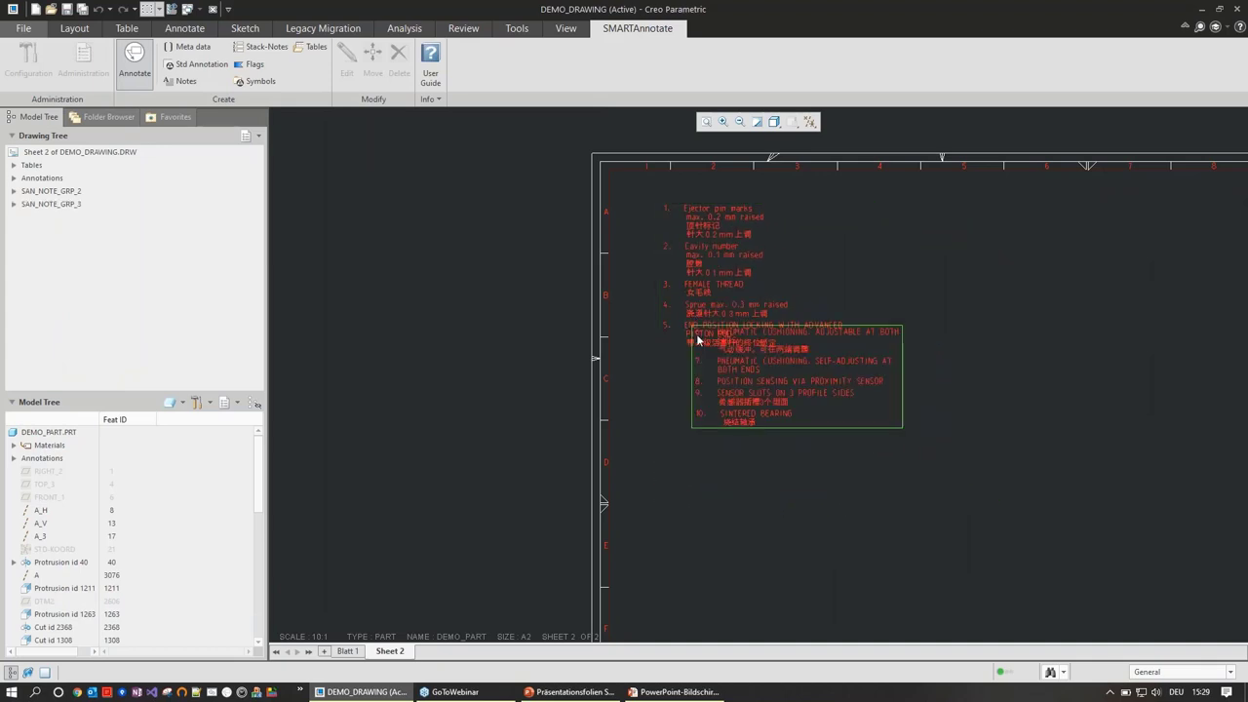
pyautogui.click(894, 209)
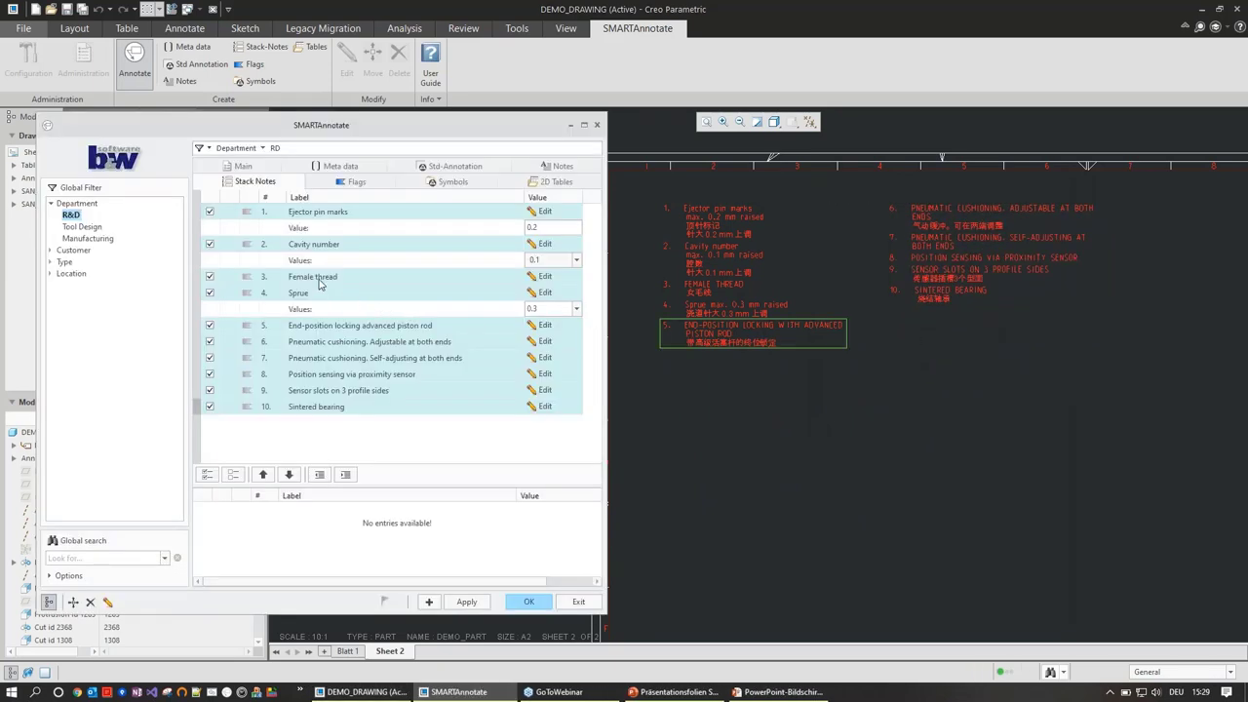
# Indent the Female thread and Position sensing via proximity sensor stack notes as sub-items 2.A. and 6.A., and apply the numbering
pyautogui.click(319, 279)
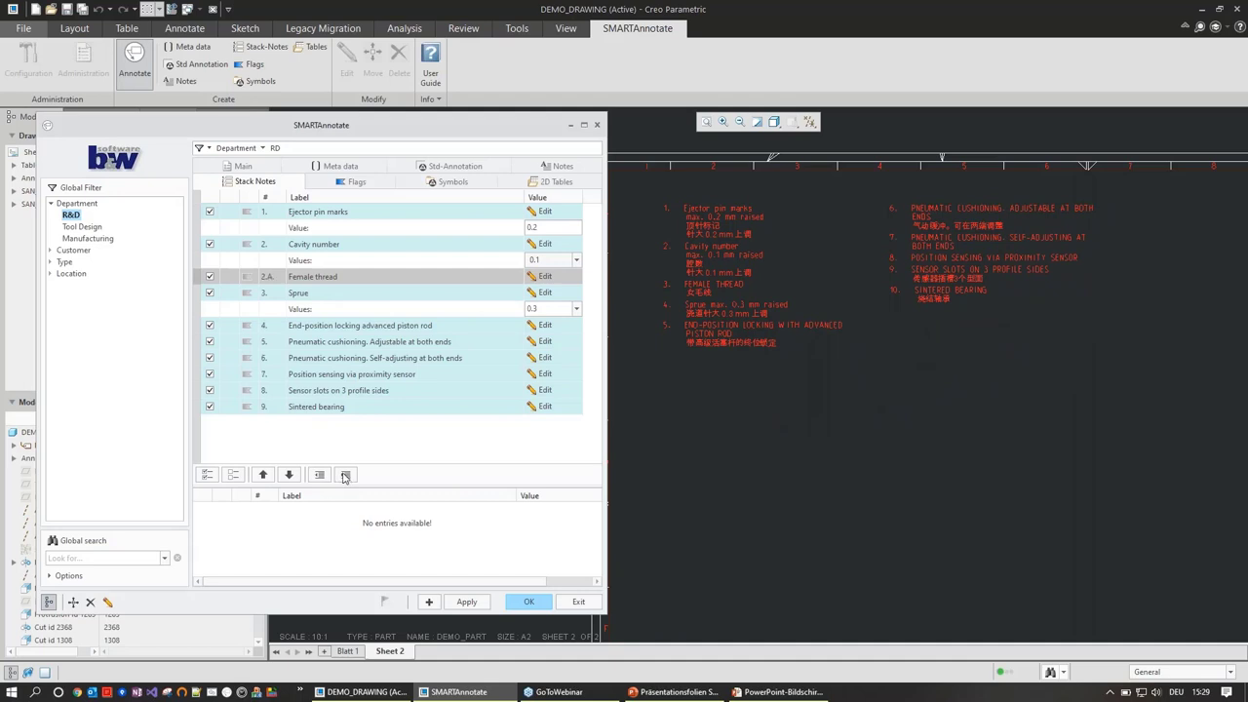
pyautogui.click(311, 360)
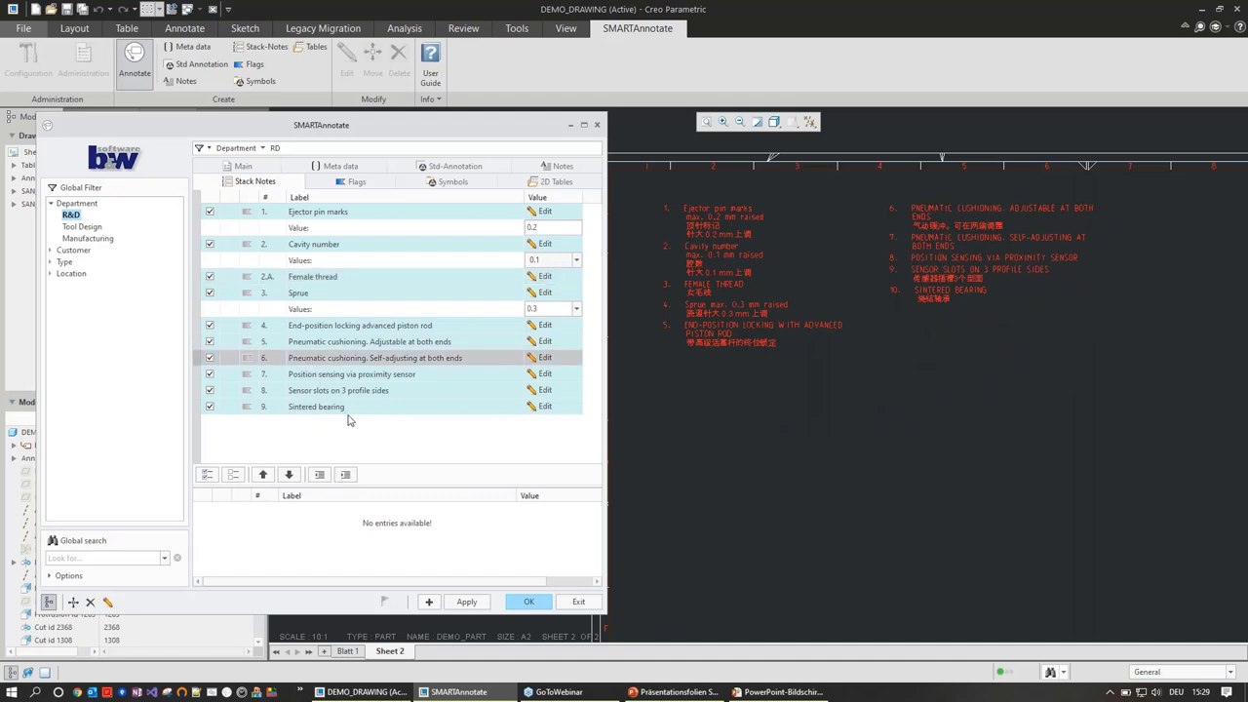
pyautogui.click(310, 376)
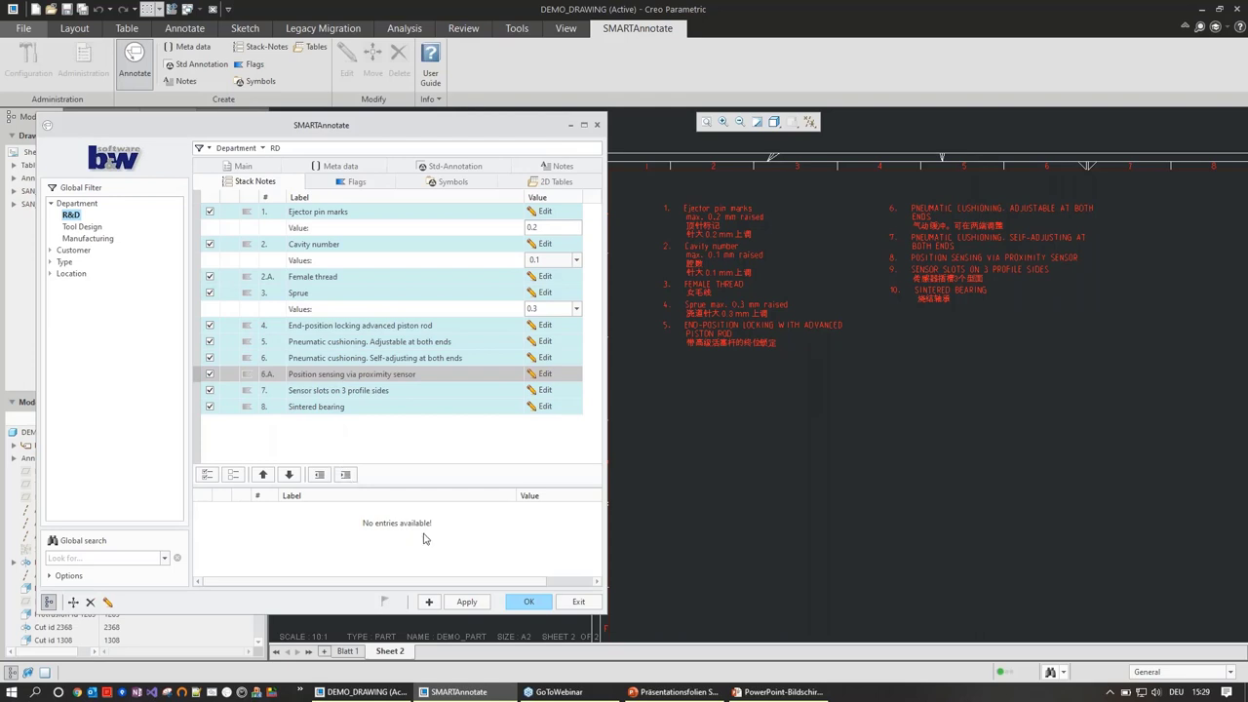
pyautogui.click(464, 602)
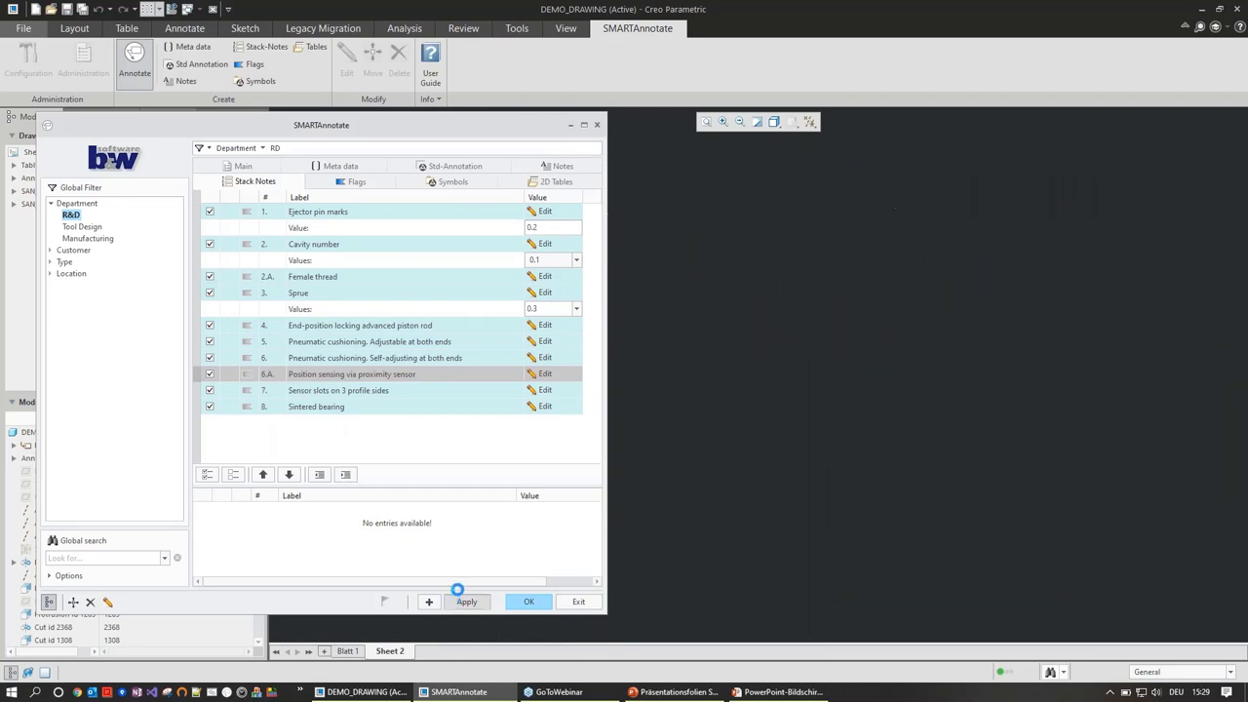
pyautogui.scroll(1, 665, 308)
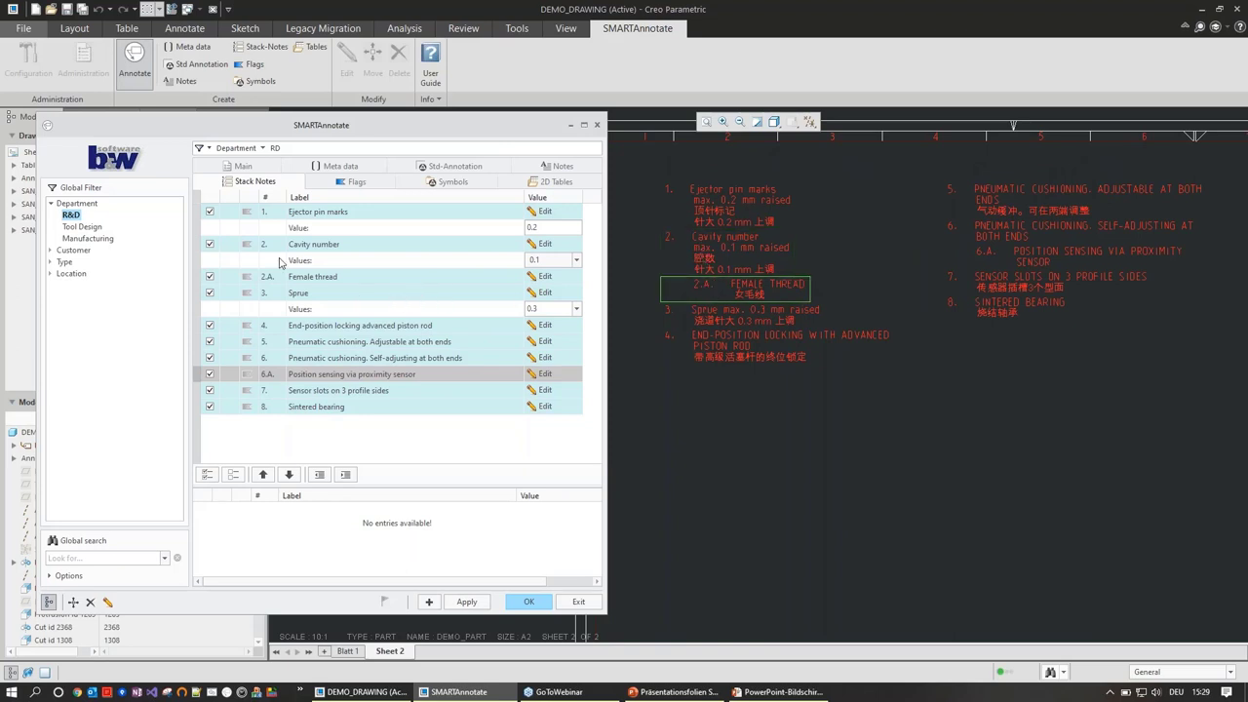
# Turn on flags for the Cavity number and Pneumatic cushioning. Adjustable at both ends stack notes, and apply them
pyautogui.click(246, 244)
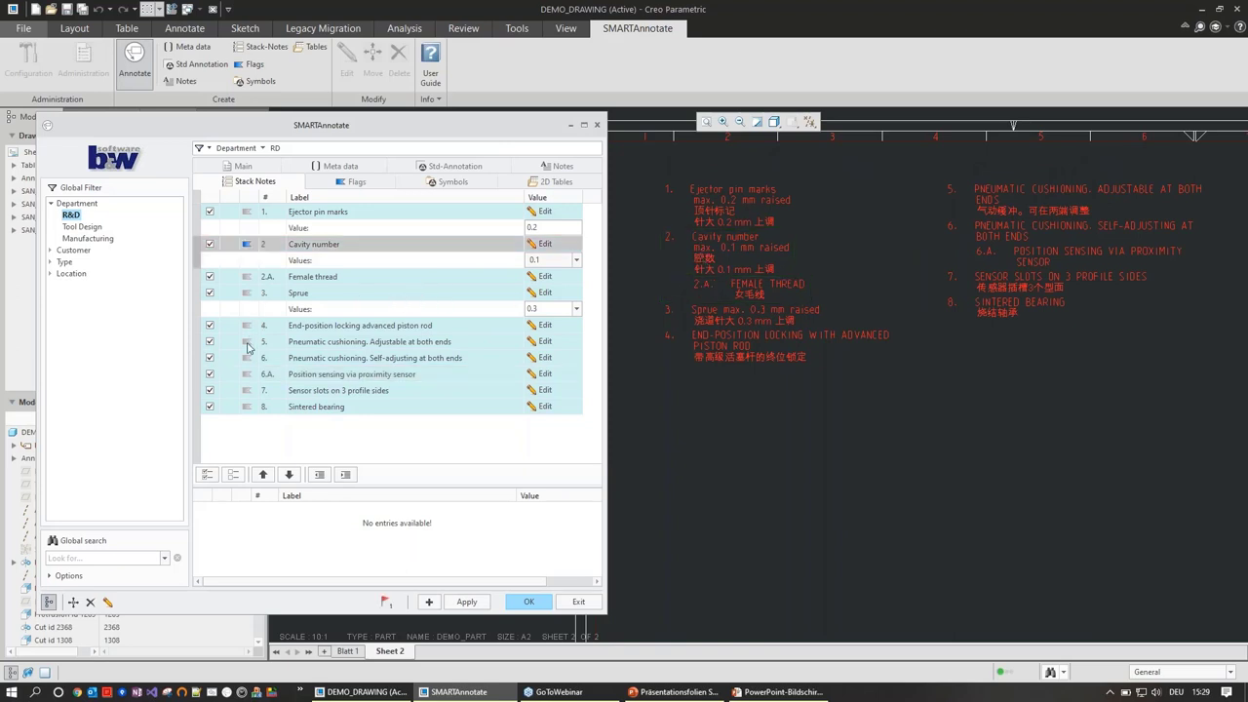
pyautogui.click(247, 342)
pyautogui.click(460, 601)
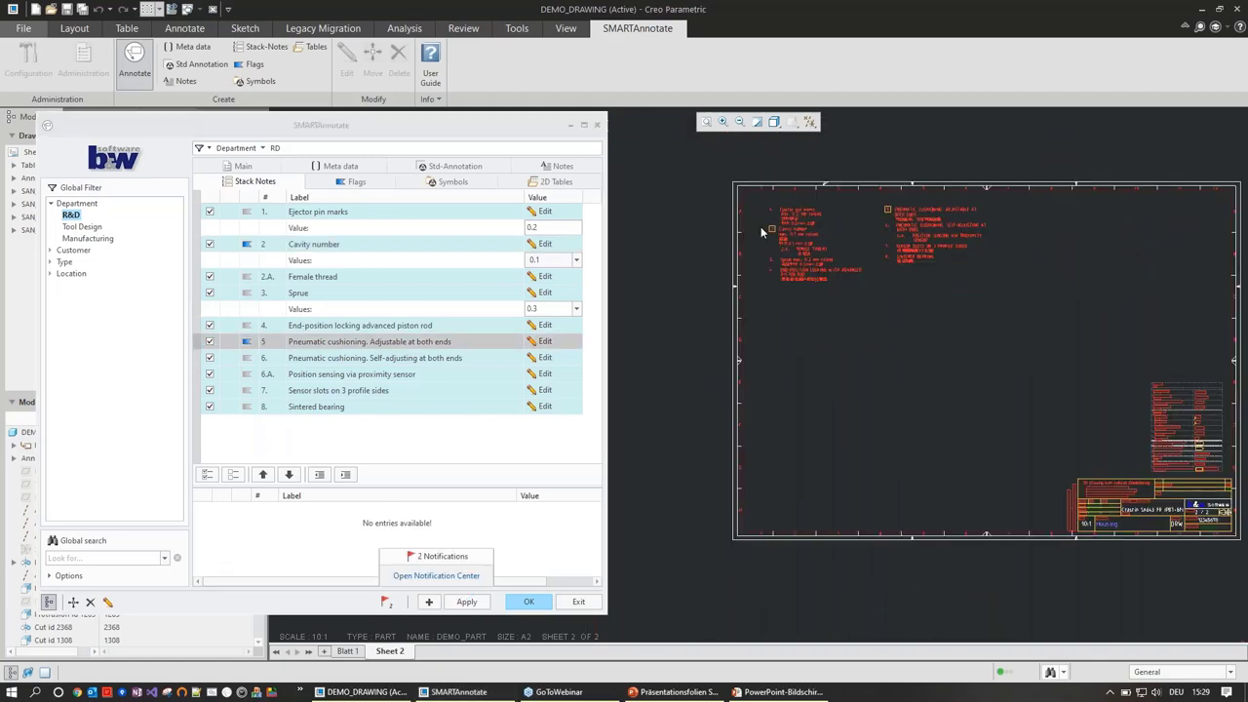
pyautogui.scroll(-1, 982, 340)
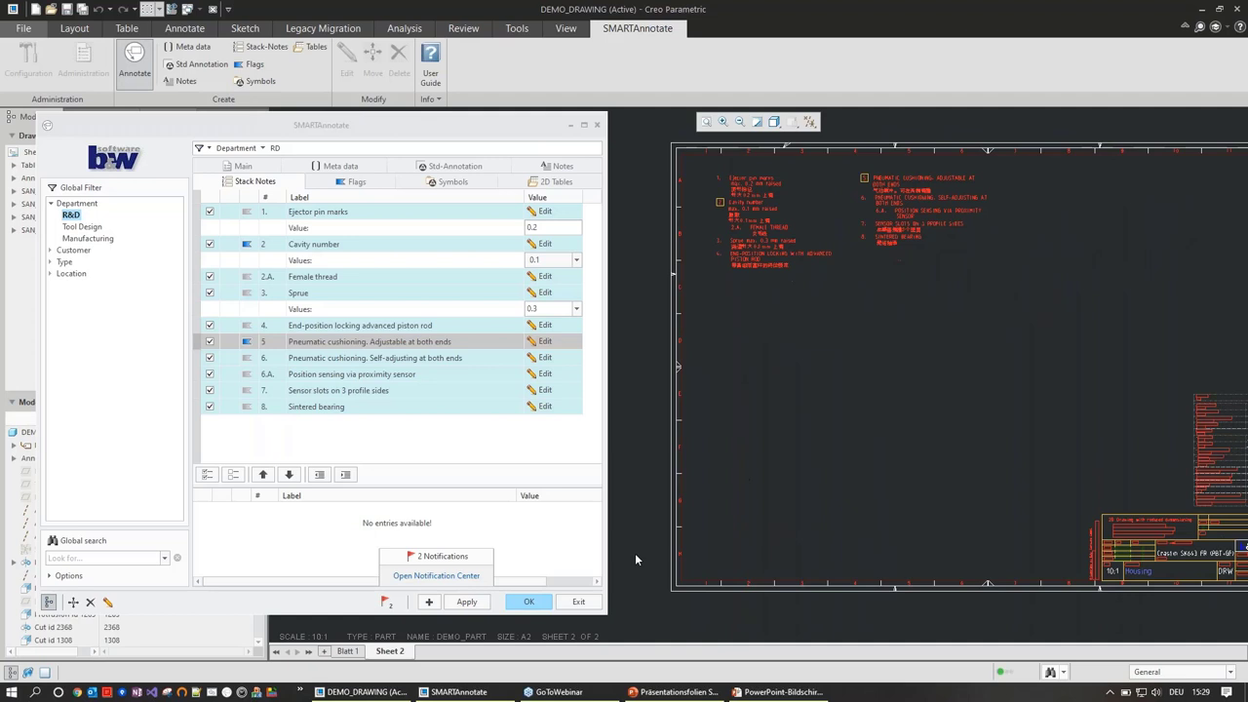
pyautogui.click(580, 601)
# Insert a general view of the part below the stack notes on Sheet 2 with the display style Shading With Edges
pyautogui.rightClick(853, 374)
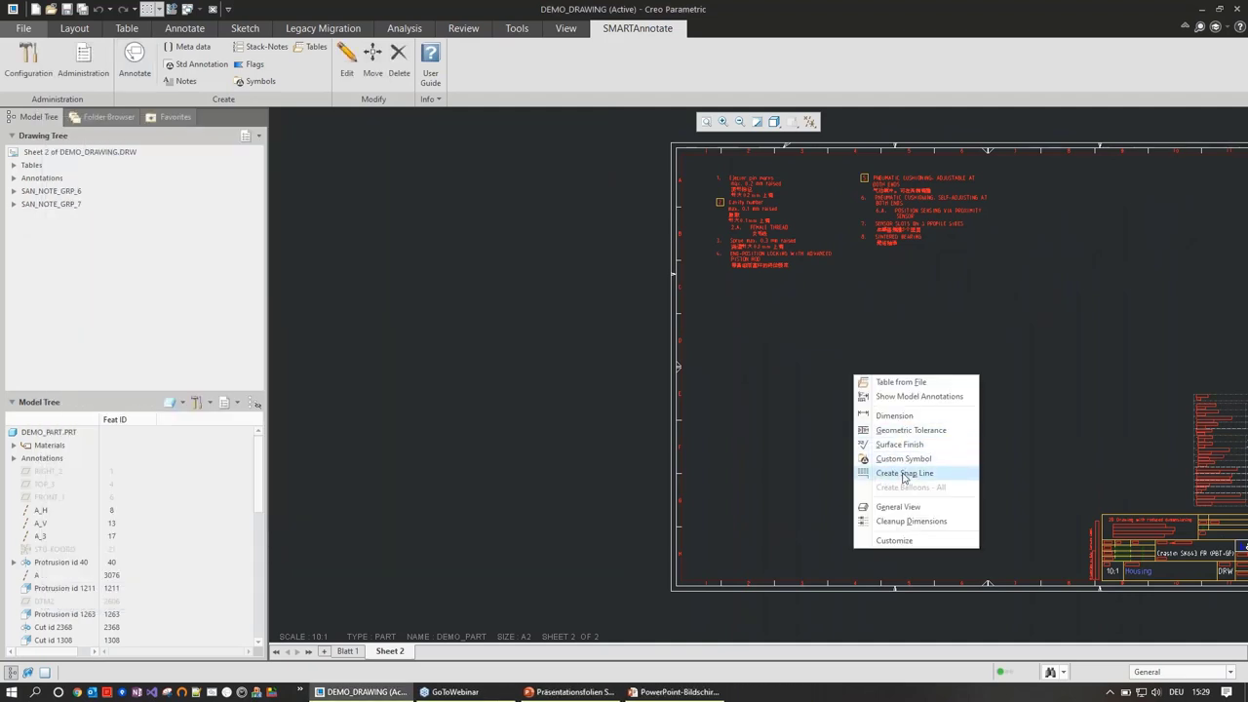
pyautogui.click(898, 506)
pyautogui.press('Return')
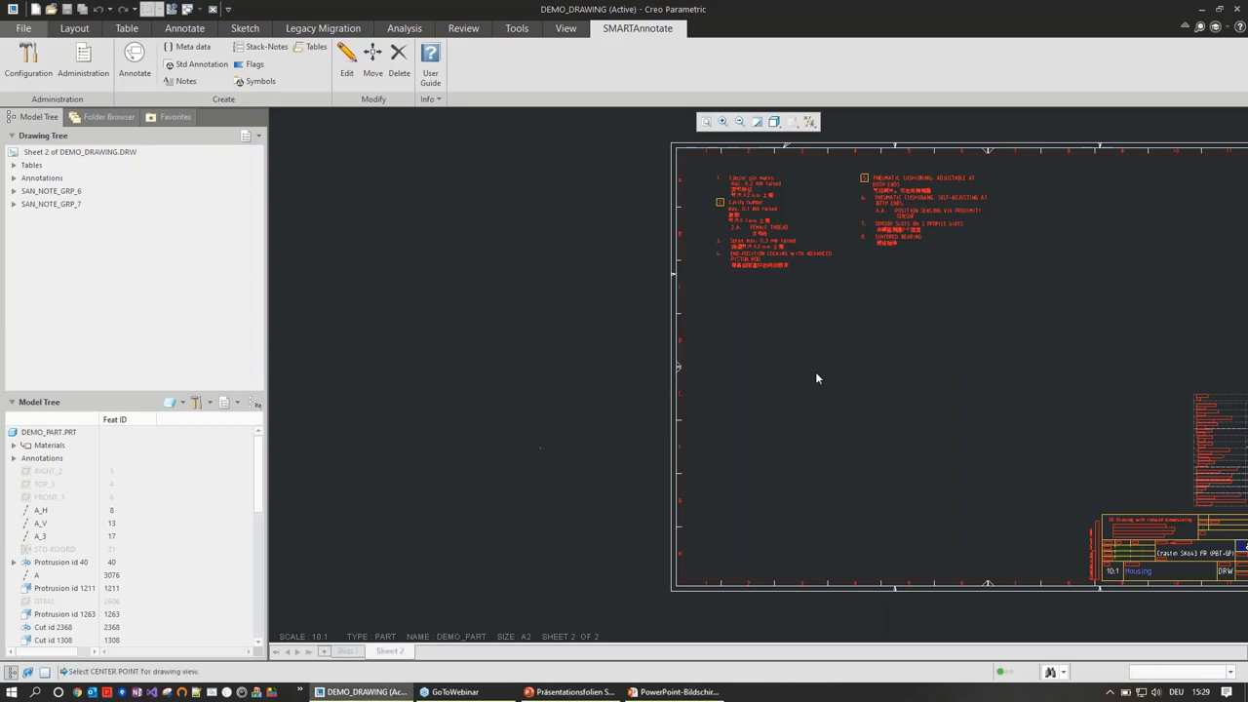
pyautogui.click(840, 375)
pyautogui.click(942, 214)
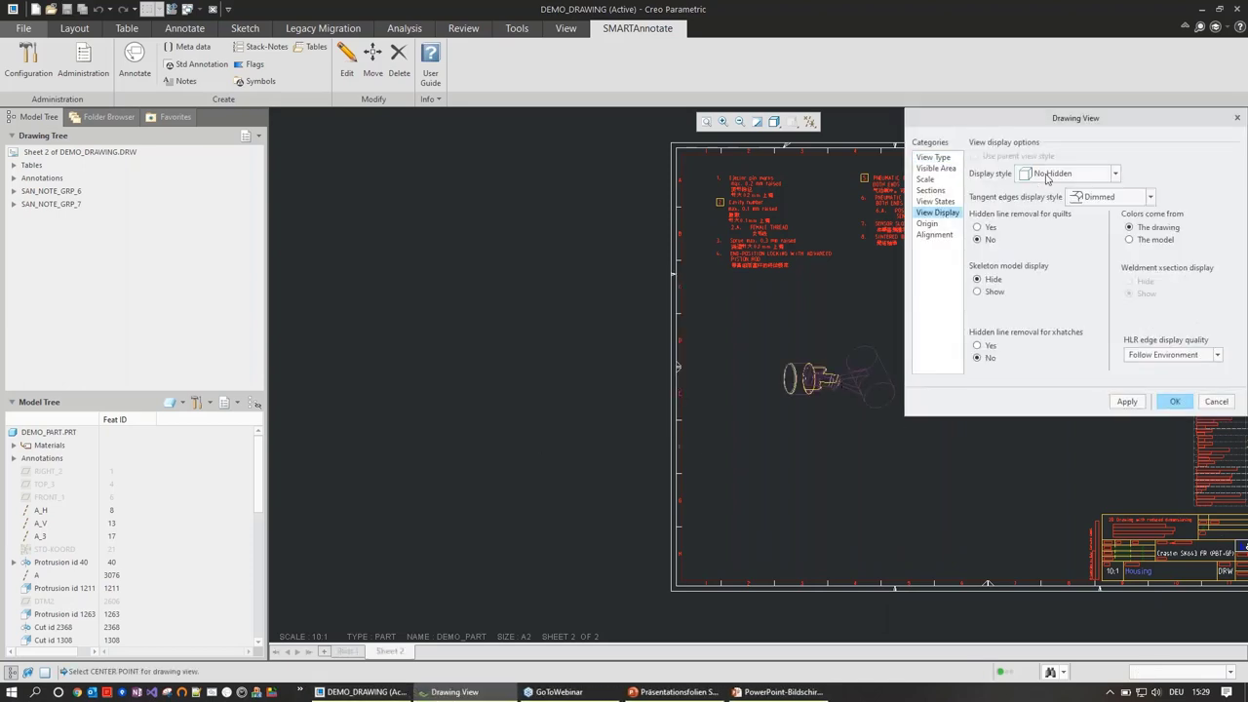
pyautogui.click(1067, 173)
pyautogui.click(1062, 262)
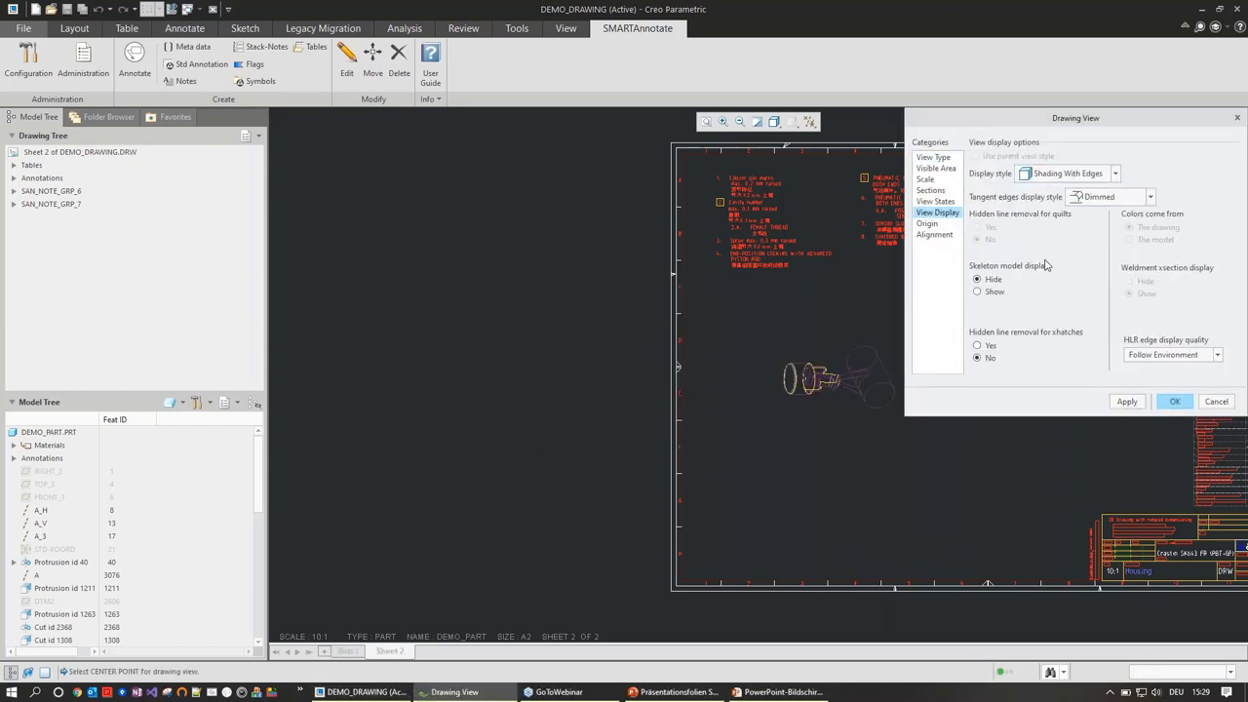
# Set the new general view's custom scale to 20 and accept the view settings
pyautogui.click(925, 180)
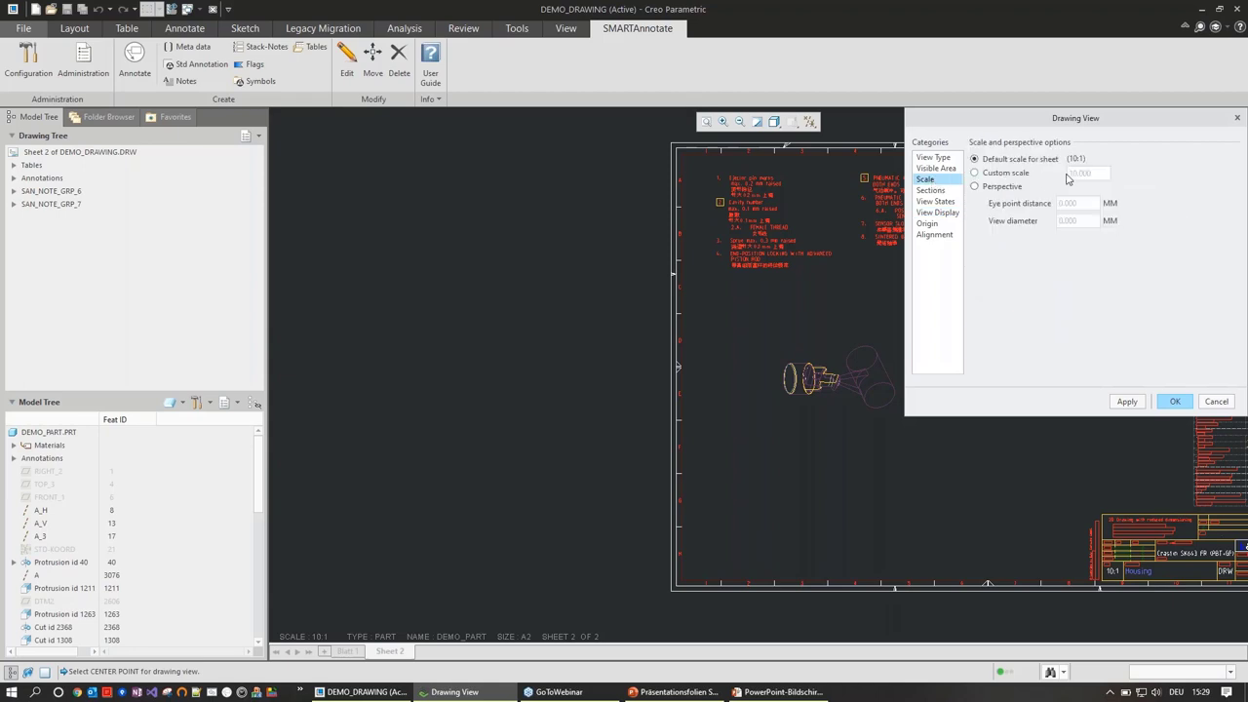
pyautogui.click(1003, 173)
pyautogui.write('20')
pyautogui.press('Return')
pyautogui.middleClick(1049, 258)
pyautogui.click(533, 127)
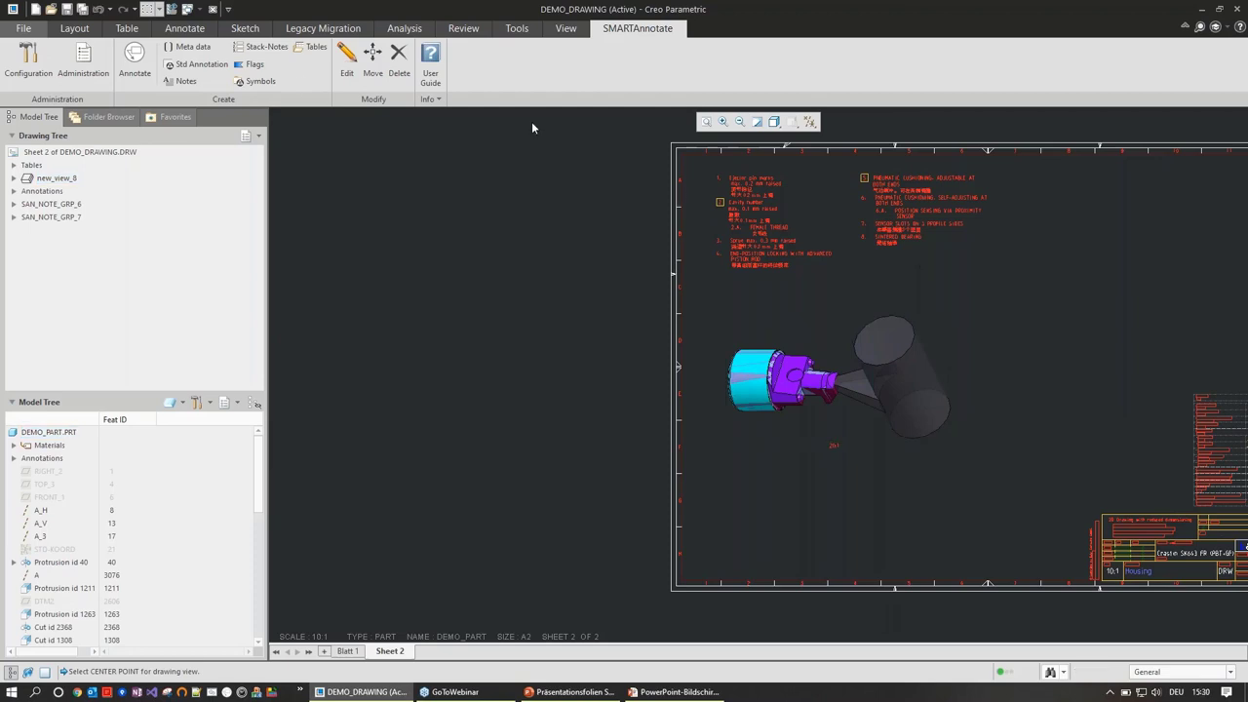
# Resolve the first missing stack note flag in the Notification Center by attaching the Cavity number flag to the cyan cylinder with a leader
pyautogui.click(252, 65)
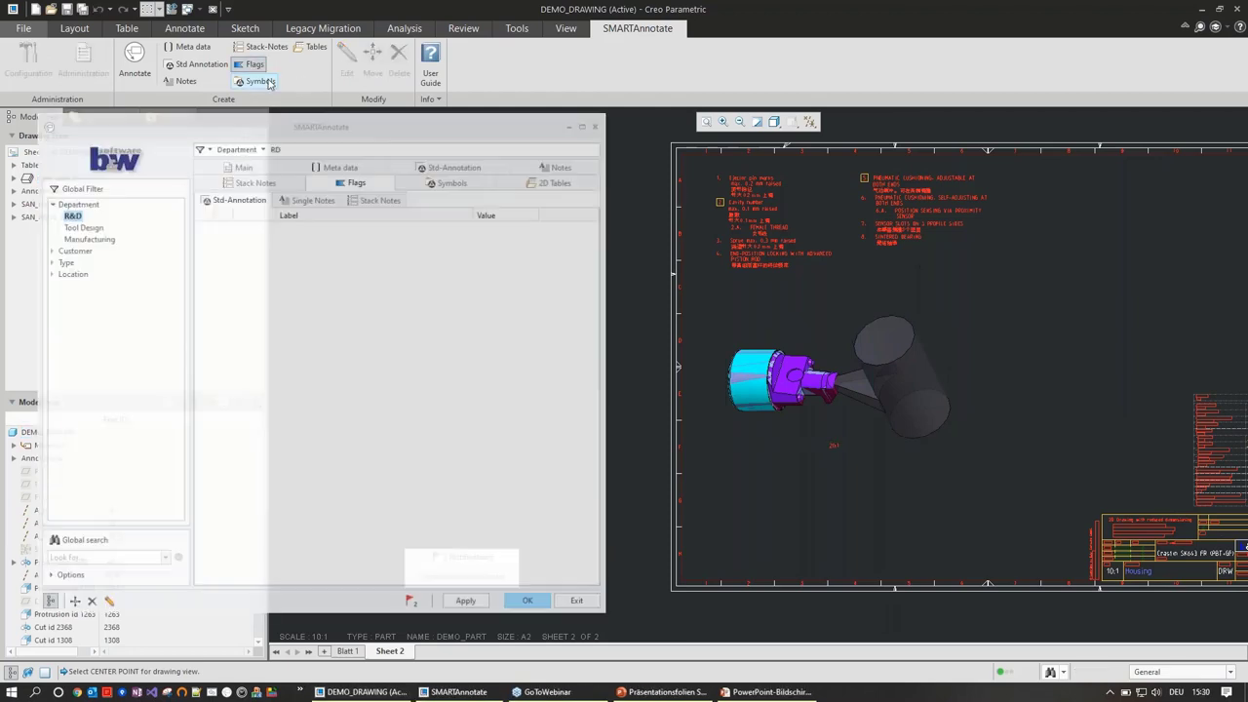
pyautogui.click(357, 200)
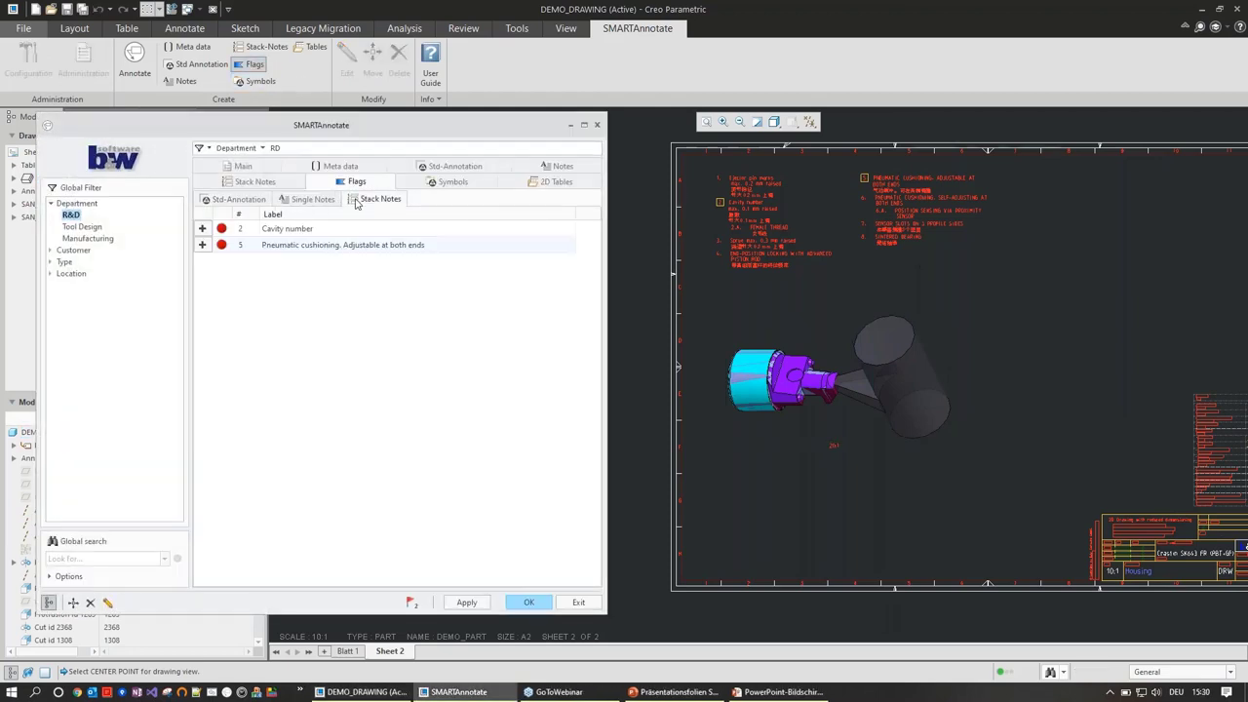
pyautogui.click(410, 602)
pyautogui.click(227, 322)
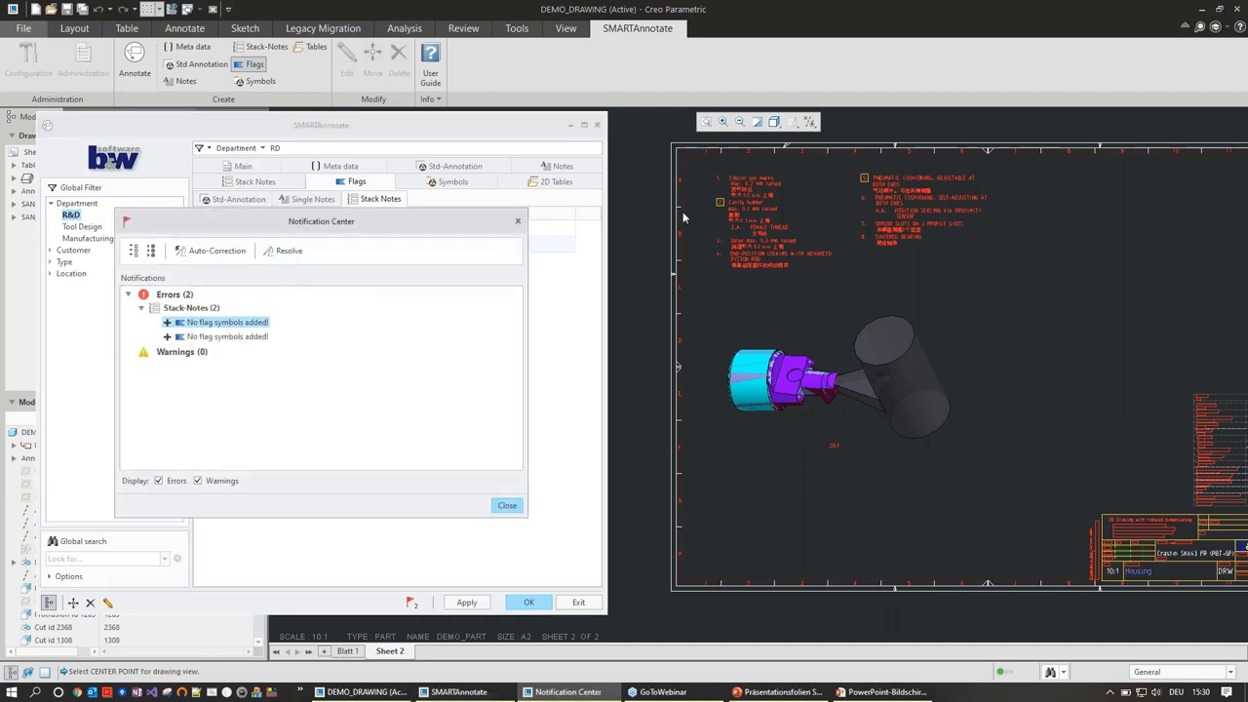
pyautogui.click(288, 251)
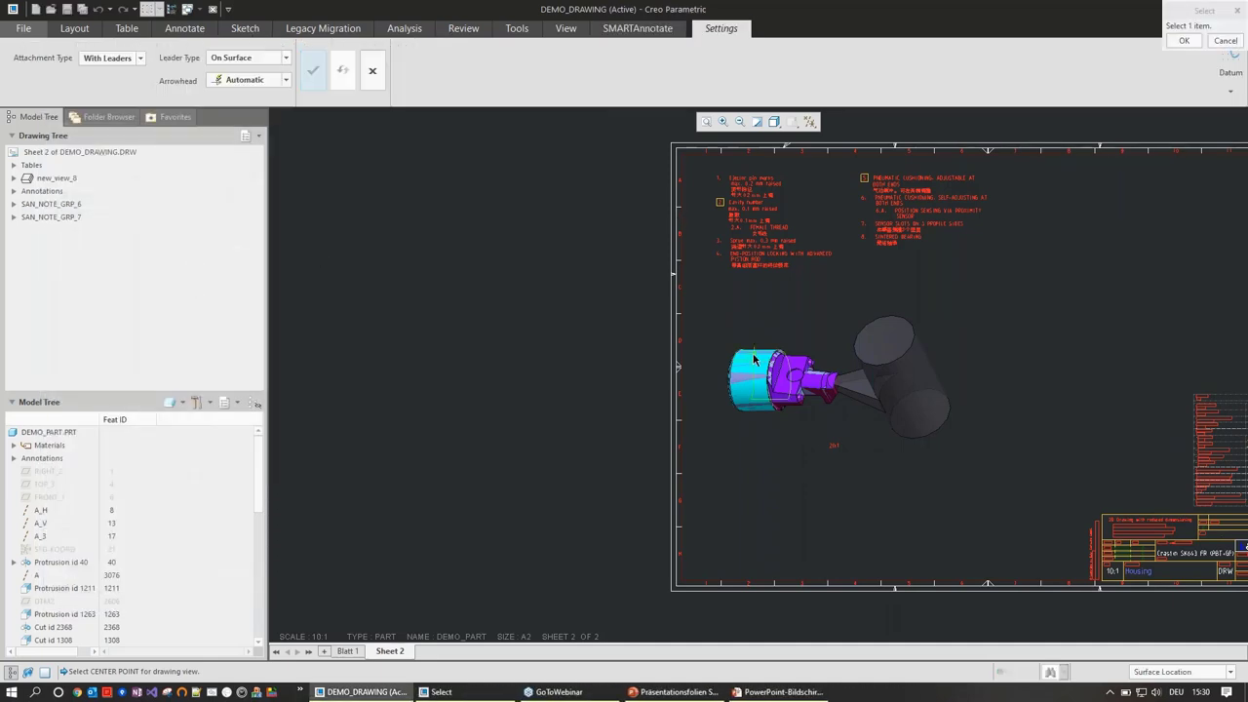
pyautogui.click(747, 348)
pyautogui.middleClick(727, 322)
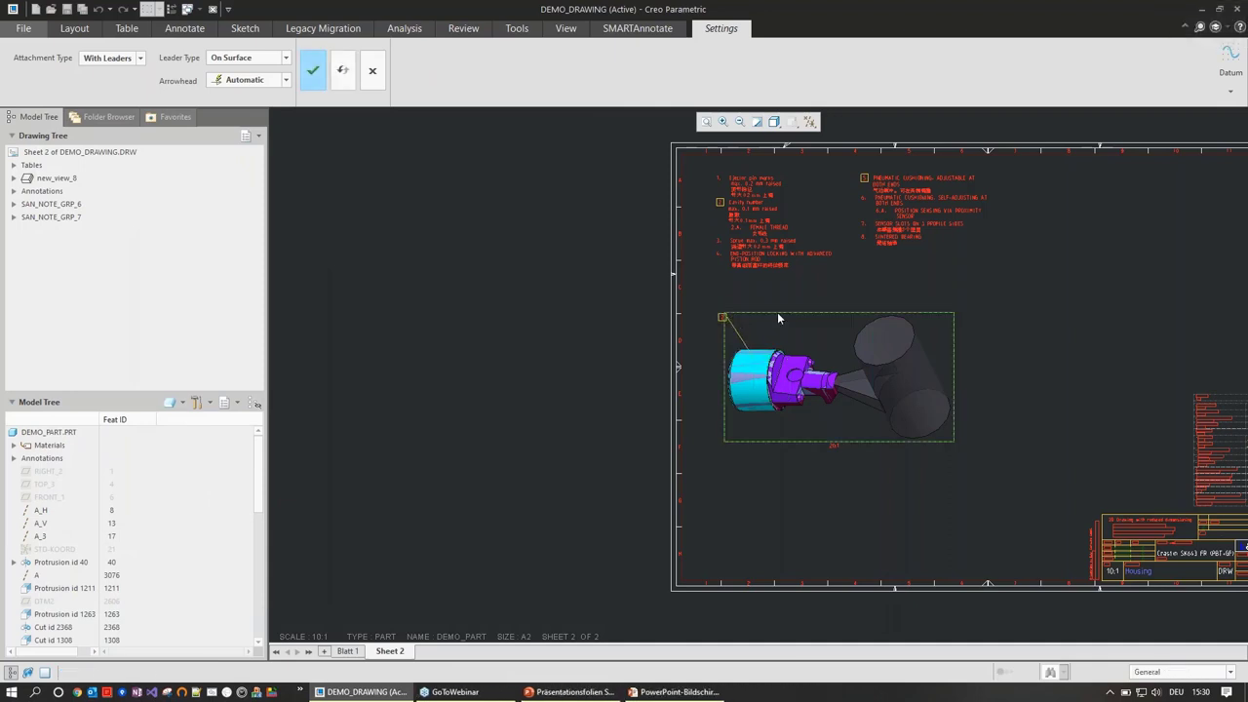
pyautogui.click(312, 74)
# Resolve the remaining missing flag by attaching the Pneumatic cushioning flag to the large dark cylinder with a leader
pyautogui.click(290, 252)
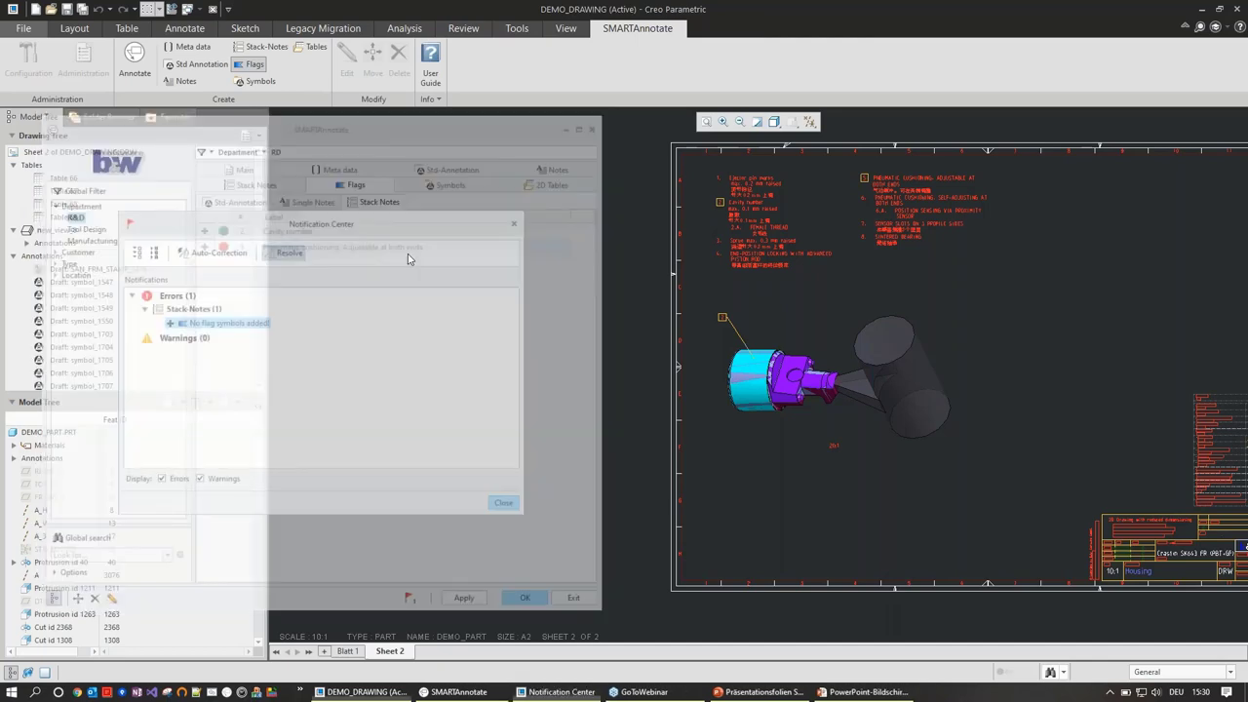
pyautogui.click(879, 328)
pyautogui.click(924, 289)
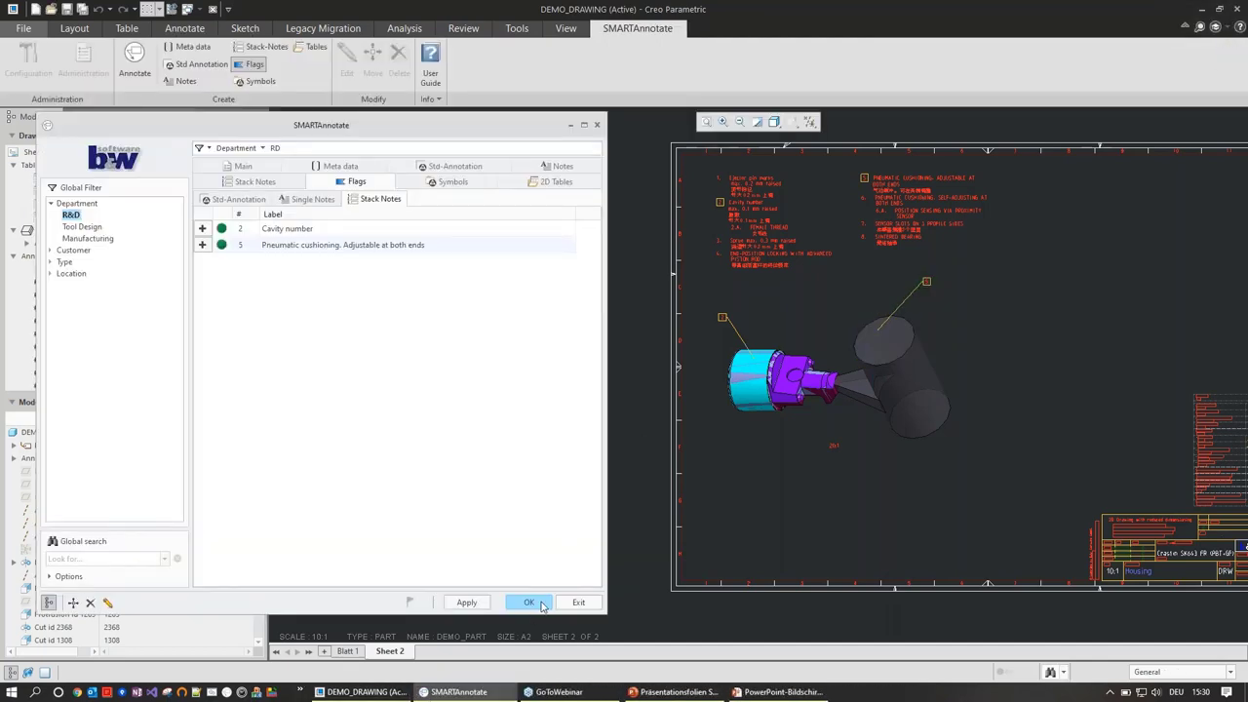
# Check which stack note each placed flag belongs to, both from the flag list and by selecting the flags on Sheet 2
pyautogui.click(337, 246)
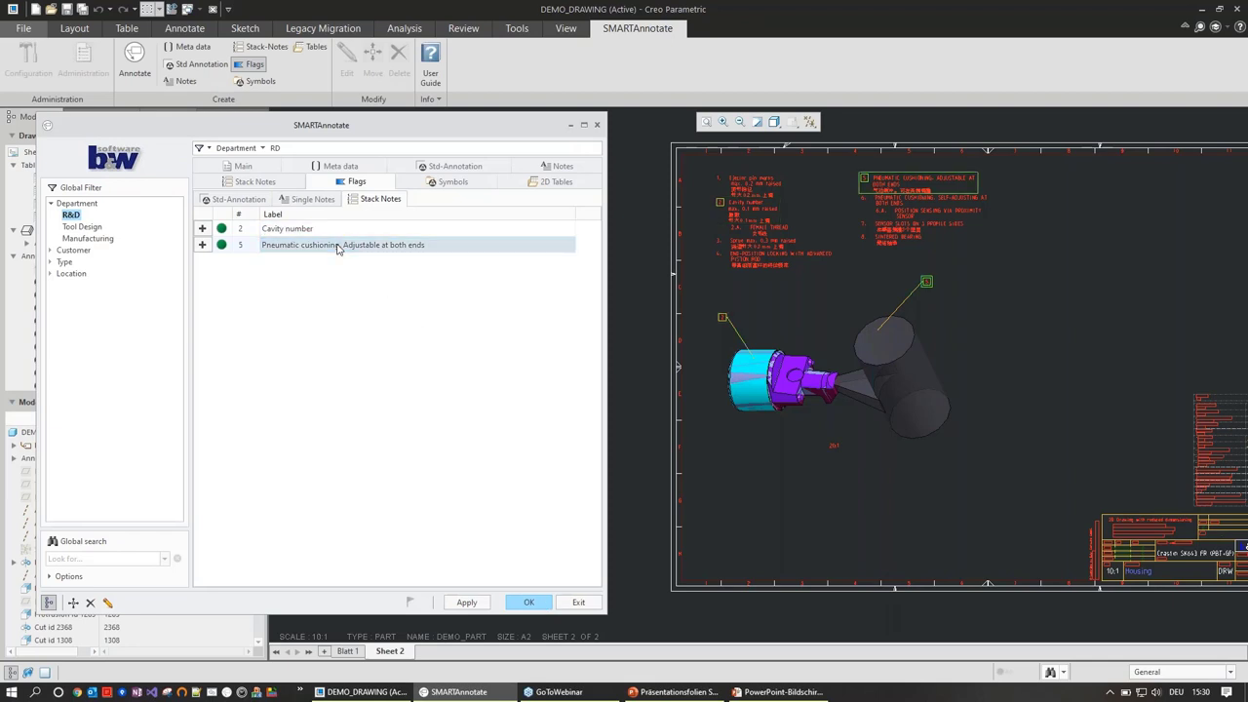
pyautogui.click(347, 230)
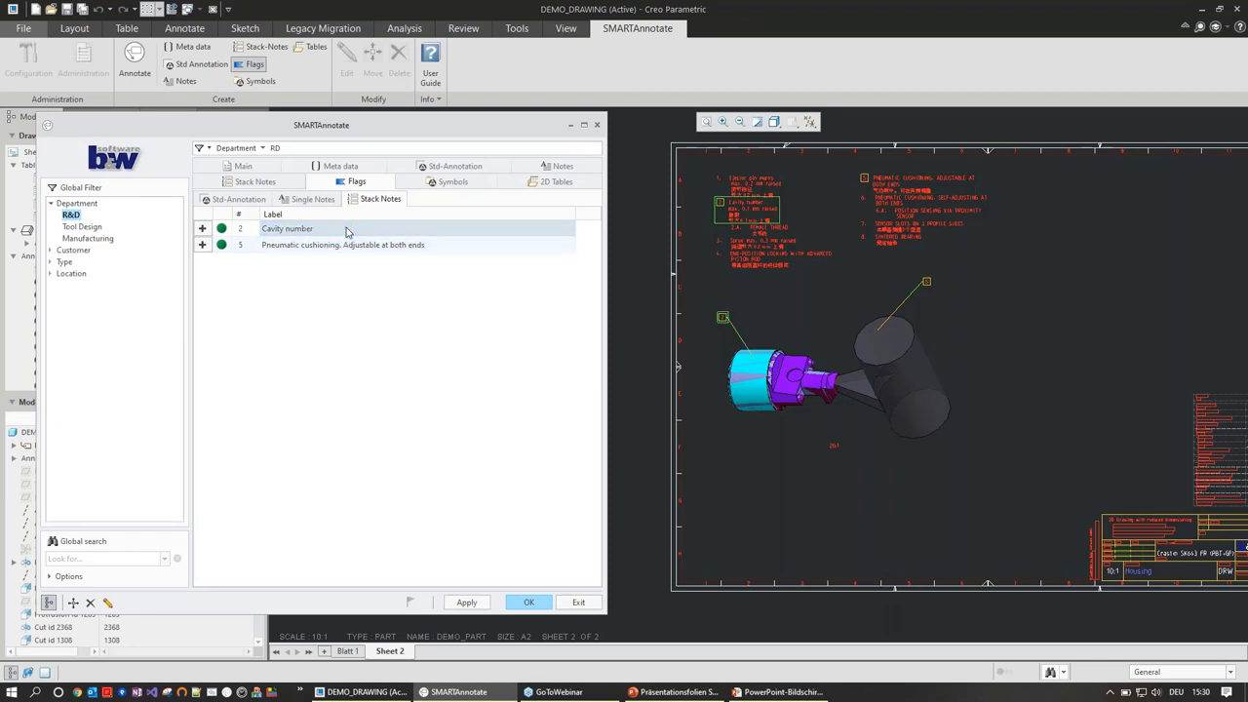
pyautogui.click(527, 604)
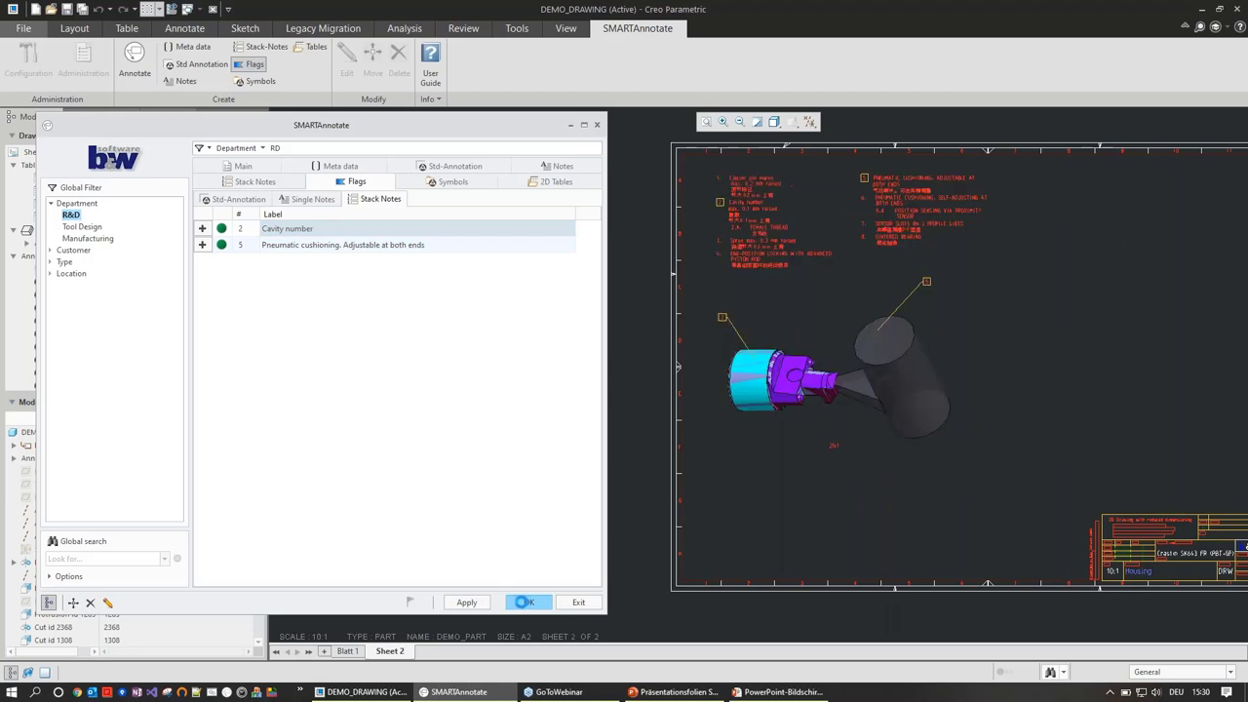
pyautogui.scroll(2, 945, 239)
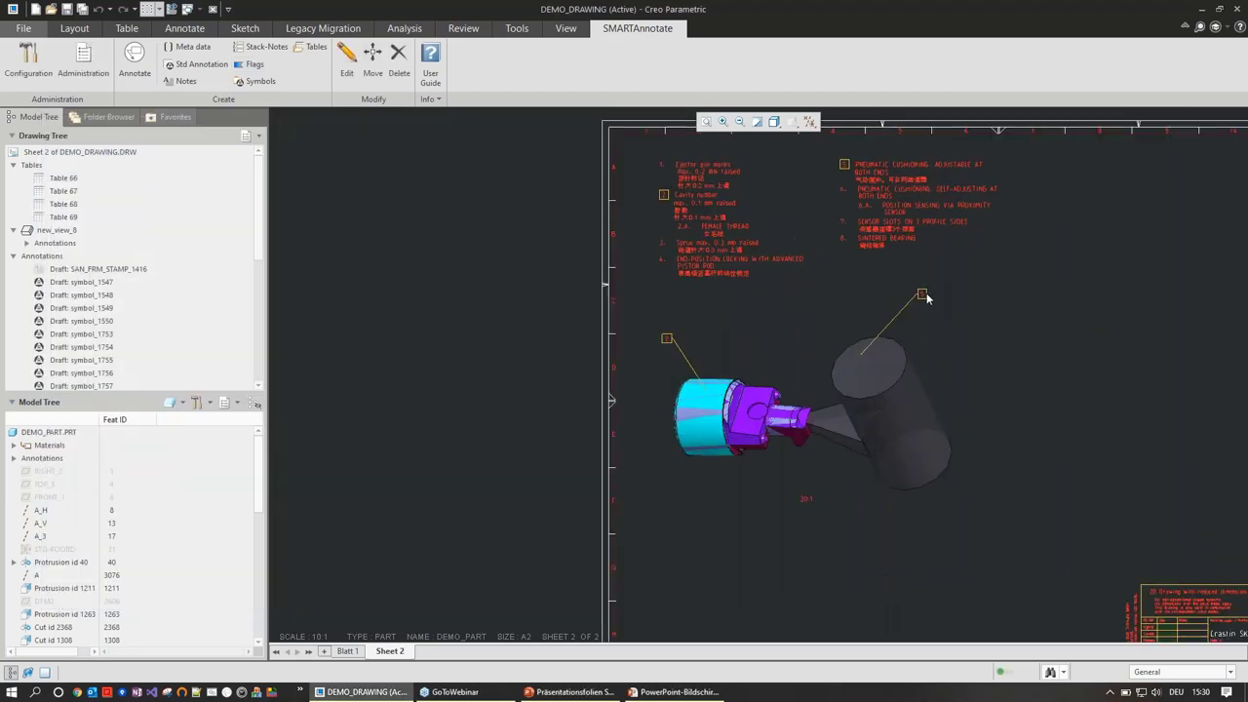
pyautogui.click(923, 295)
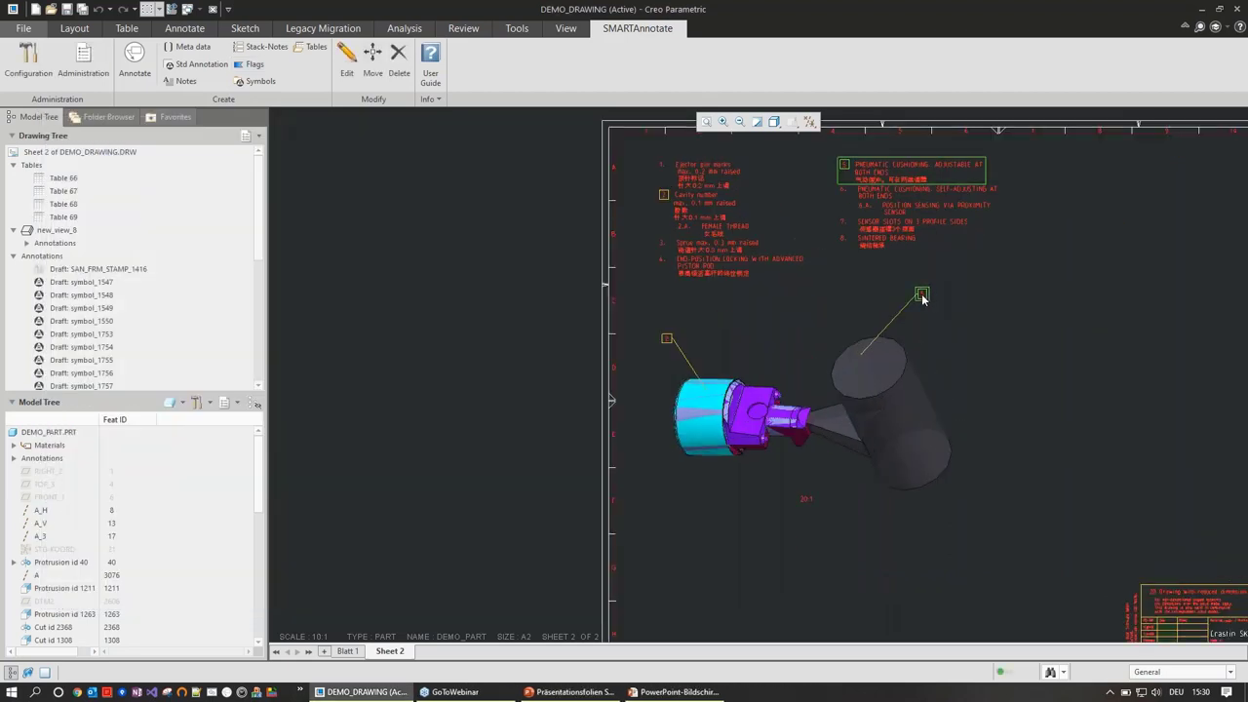
pyautogui.click(667, 339)
pyautogui.scroll(-4, 439, 322)
pyautogui.scroll(2, 556, 310)
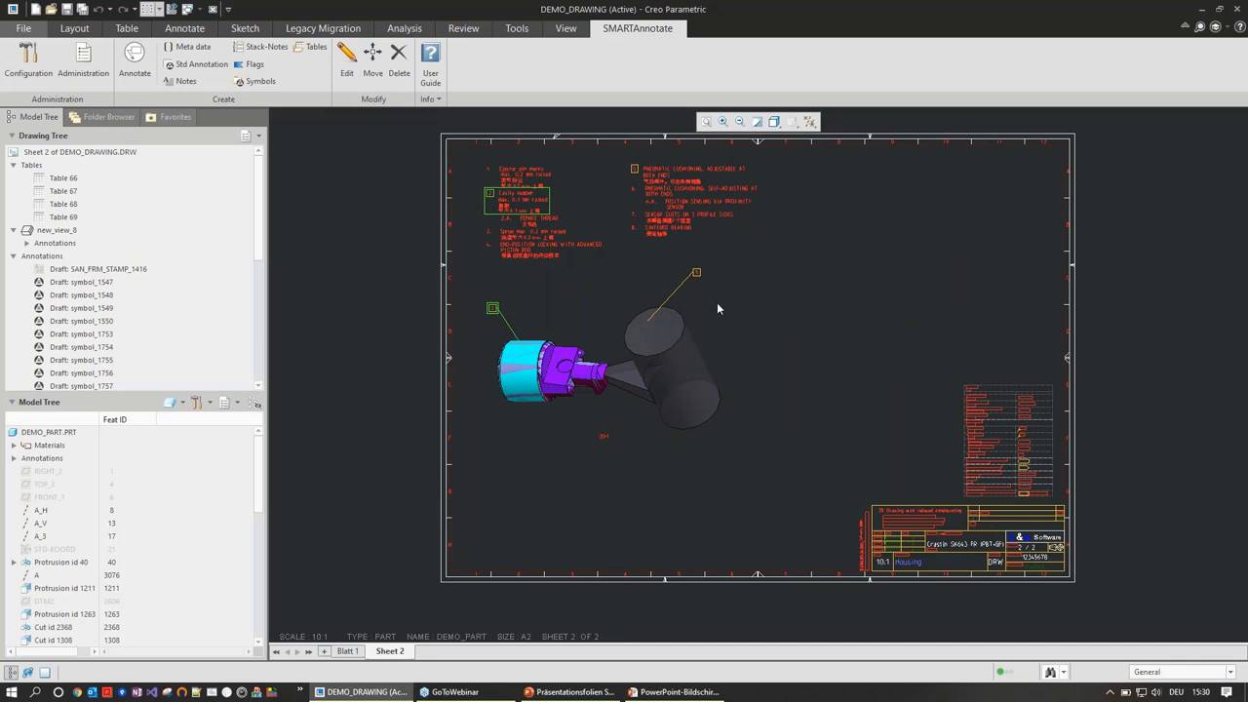
pyautogui.scroll(-1, 718, 306)
pyautogui.click(803, 303)
pyautogui.scroll(1, 804, 304)
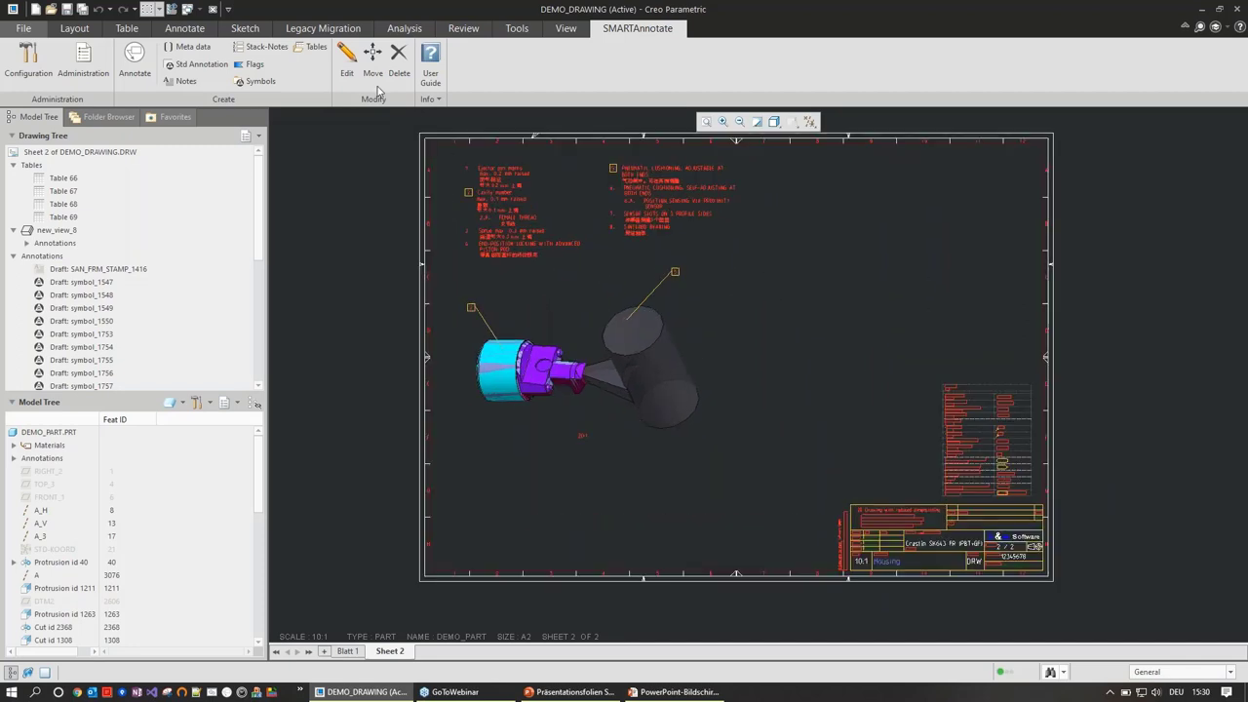
# Place the B&W Software GmbH Logo symbol twice in the empty sheet area right of the stack notes
pyautogui.click(256, 82)
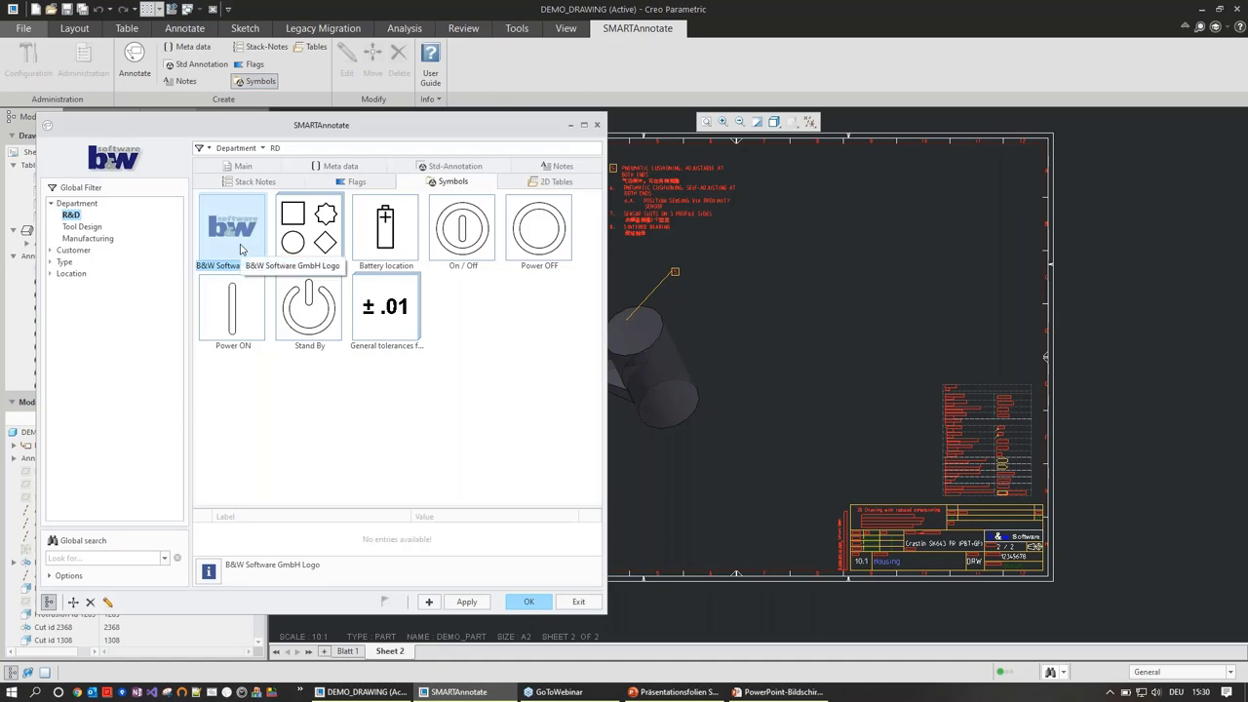
pyautogui.click(528, 602)
pyautogui.click(816, 237)
pyautogui.click(781, 270)
pyautogui.middleClick(650, 265)
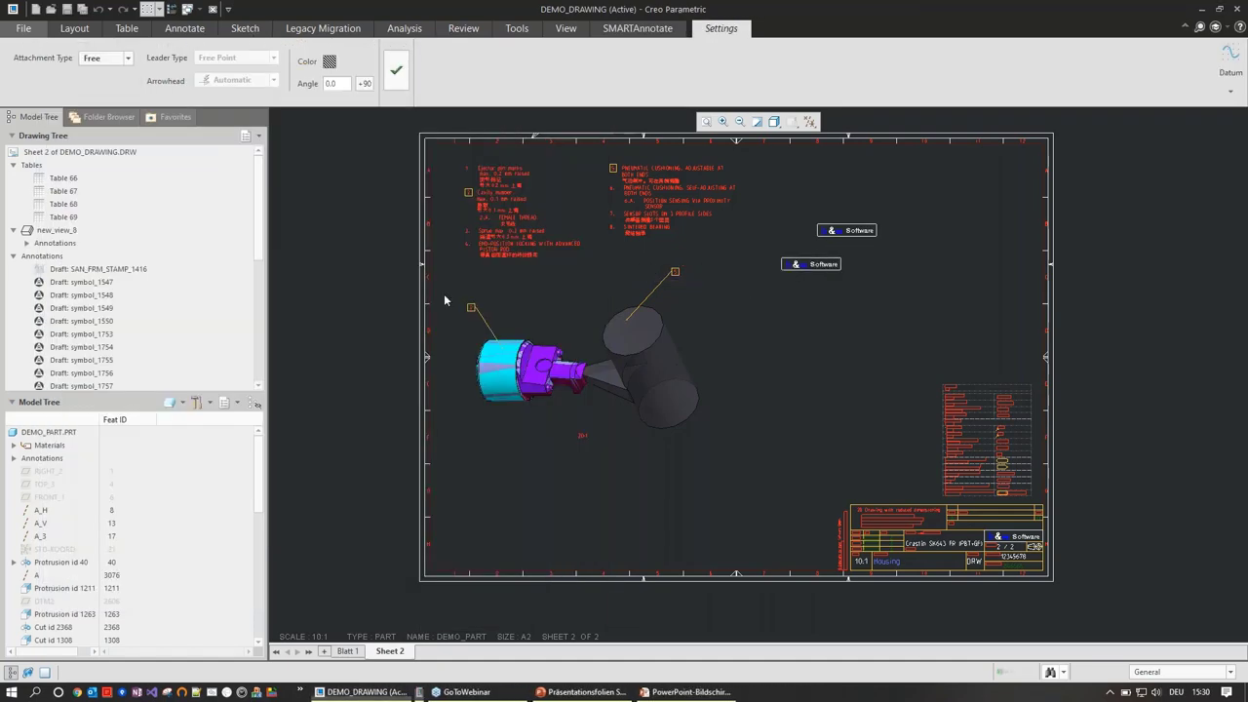
# Examine the group choice of the Basic Geometries symbol and the entries in the sheet's standard annotation table
pyautogui.click(305, 256)
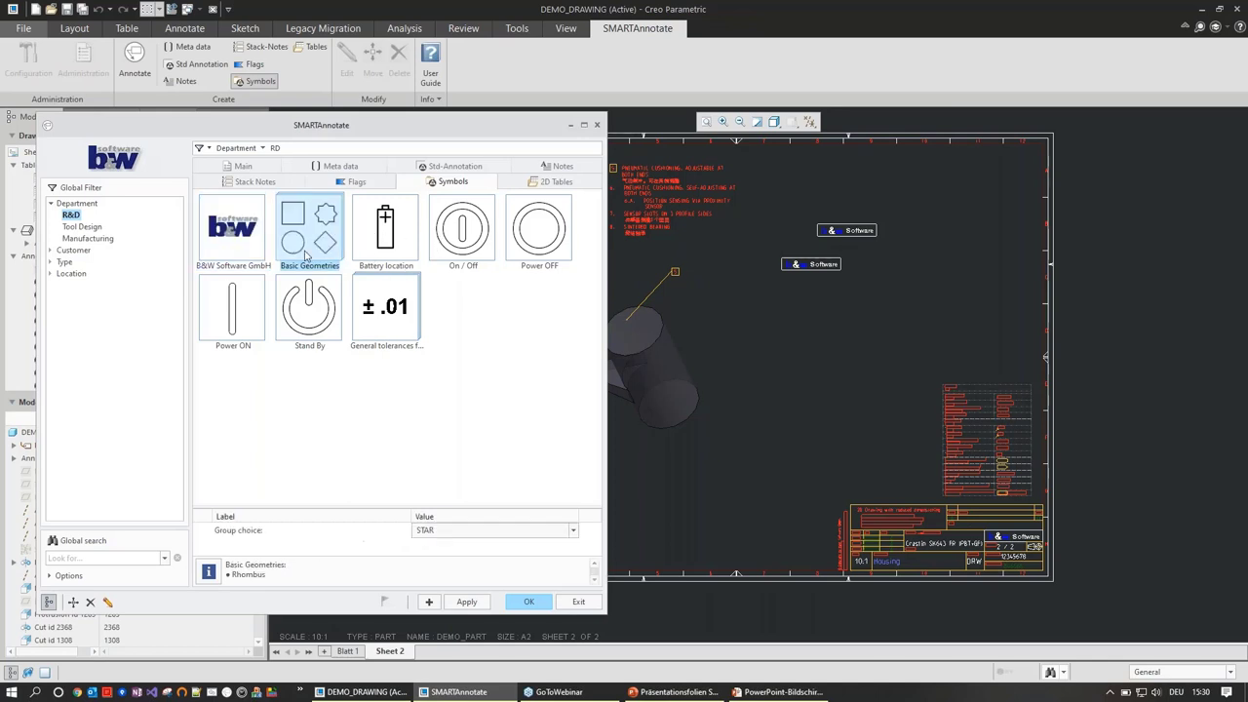
pyautogui.click(430, 534)
pyautogui.click(432, 535)
pyautogui.scroll(5, 1036, 474)
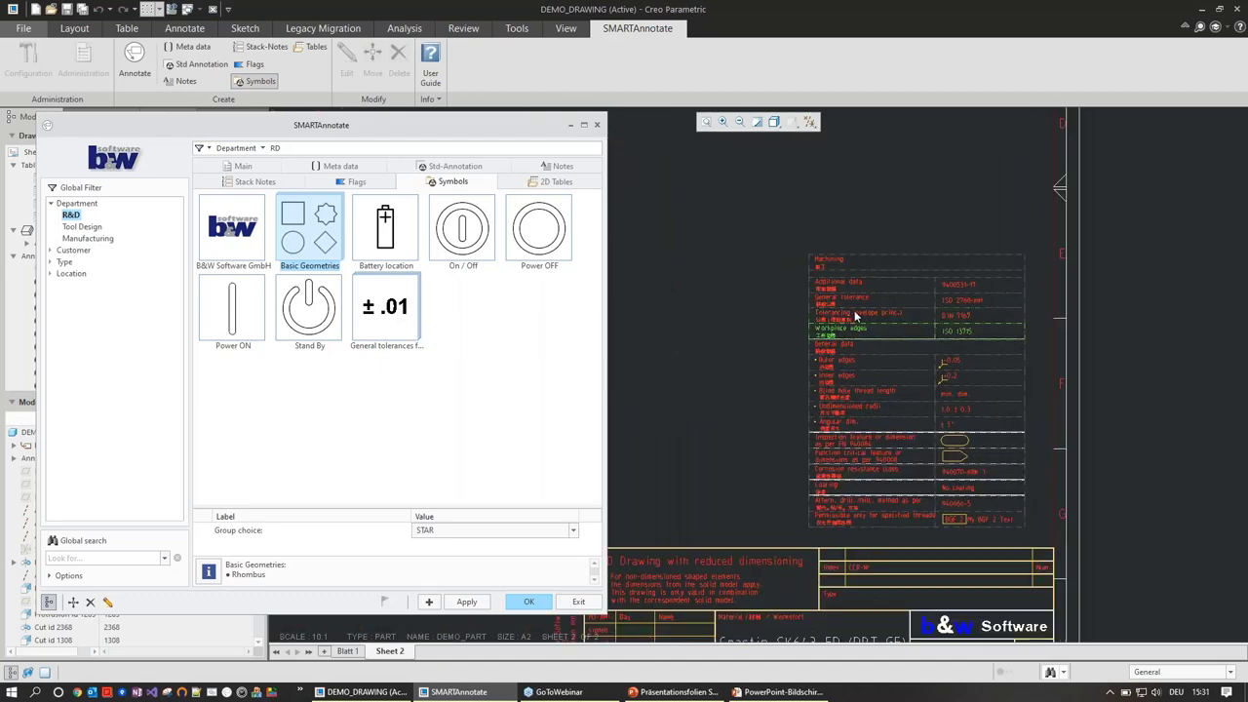
pyautogui.scroll(-5, 945, 492)
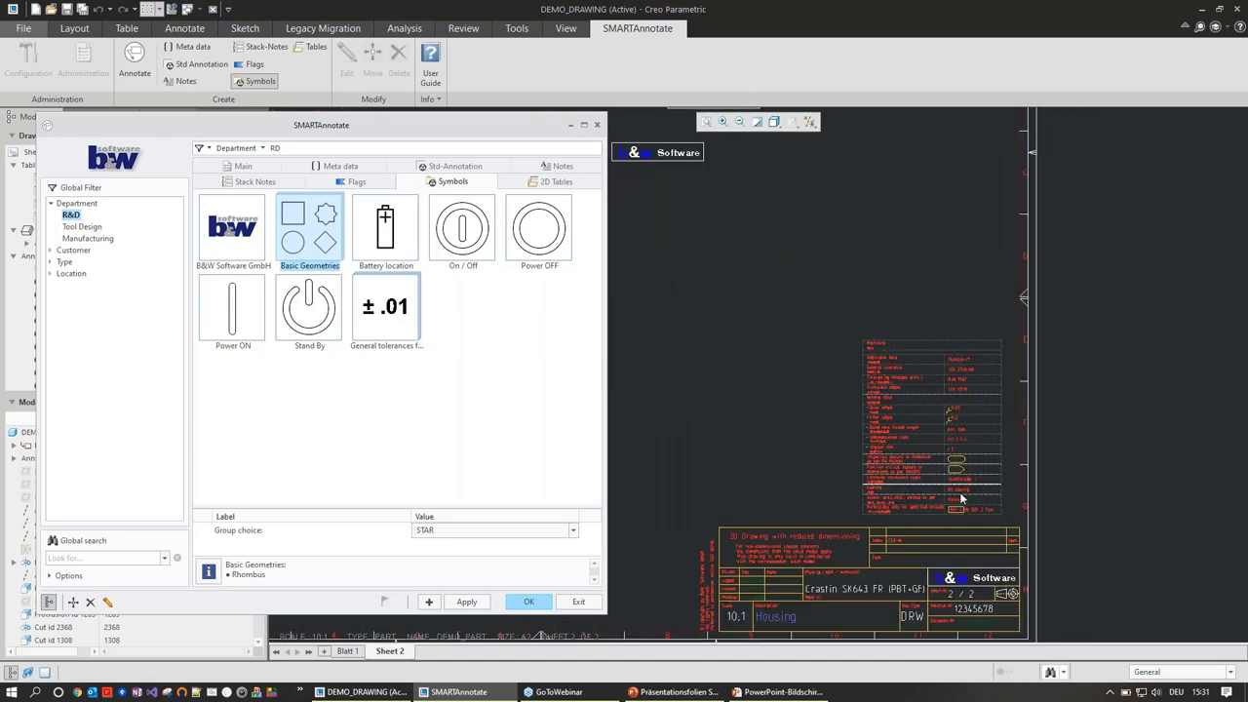
# Show the available 2D tables and delete the upper of the two placed logo symbols from Sheet 2
pyautogui.click(555, 184)
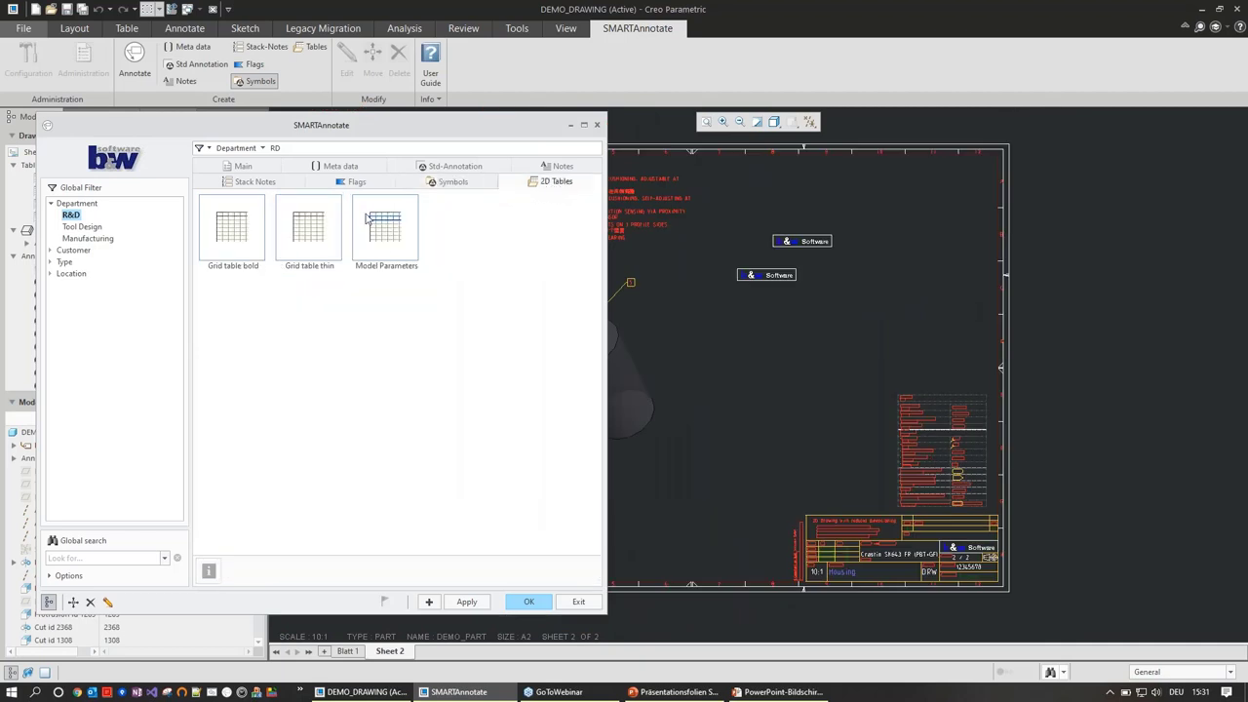
pyautogui.click(90, 601)
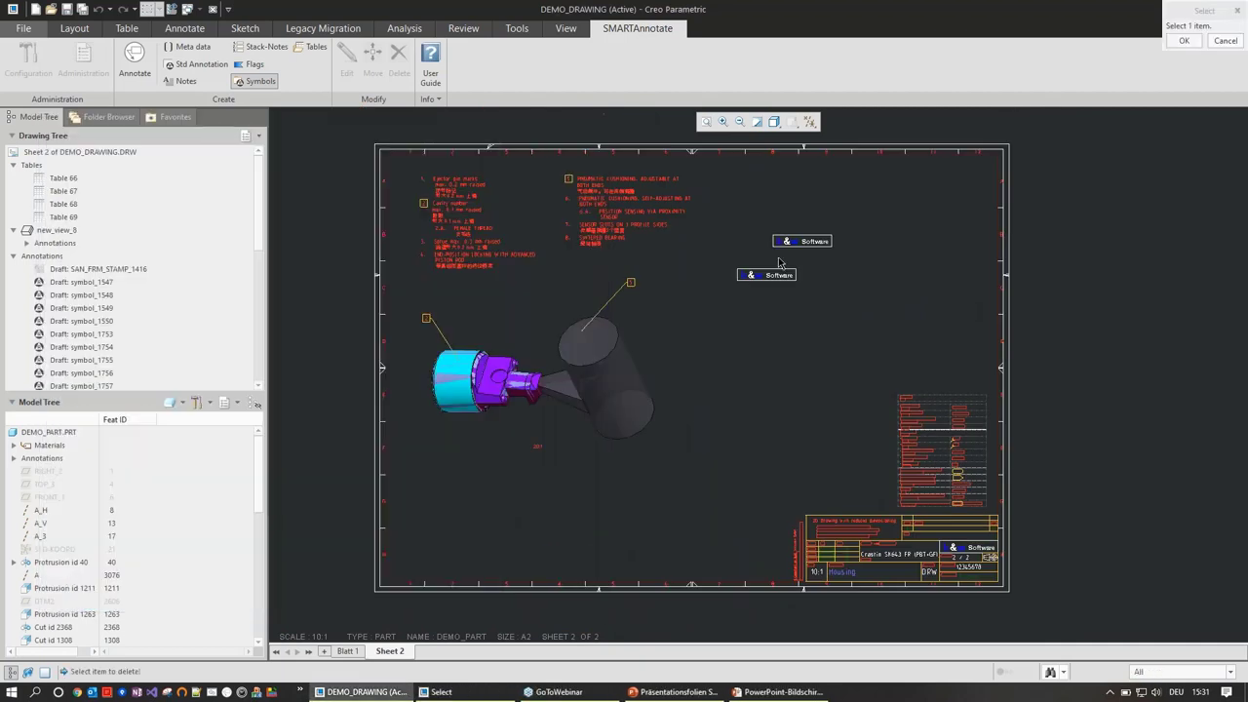
pyautogui.click(801, 241)
pyautogui.middleClick(805, 257)
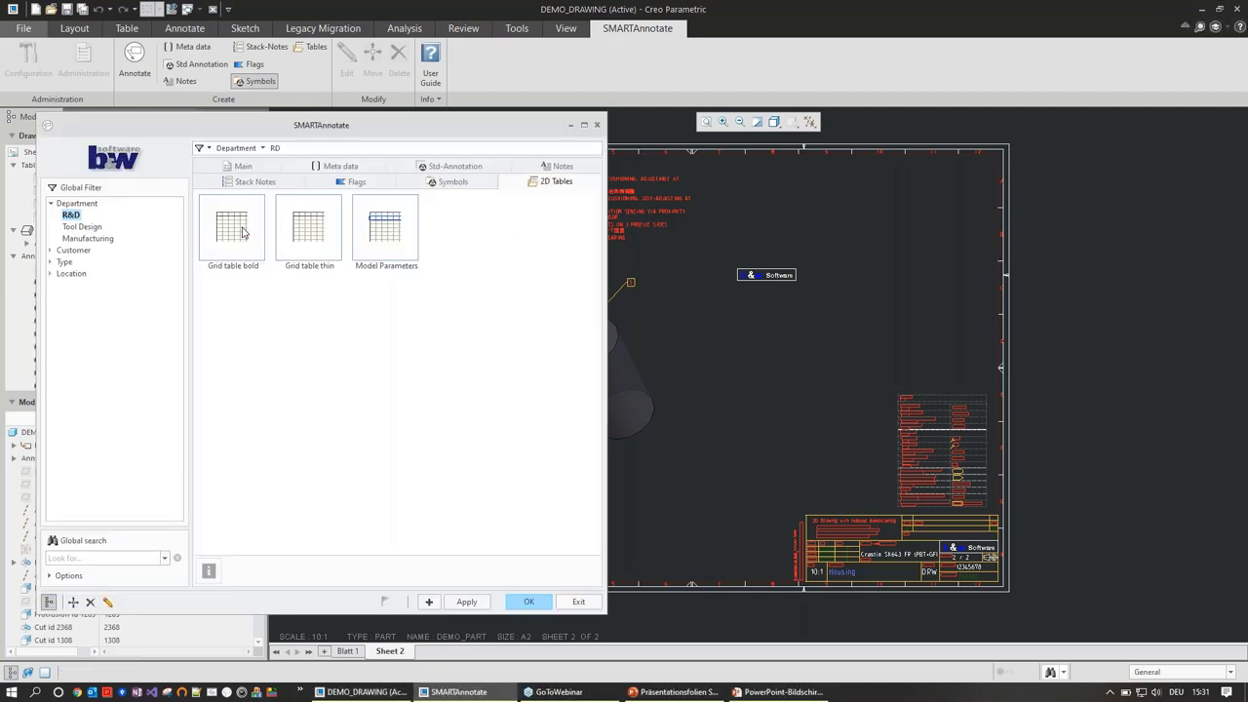
# Insert the Grid table bold 2D table, snapped into the upper-right inner corner of the drawing frame
pyautogui.click(244, 232)
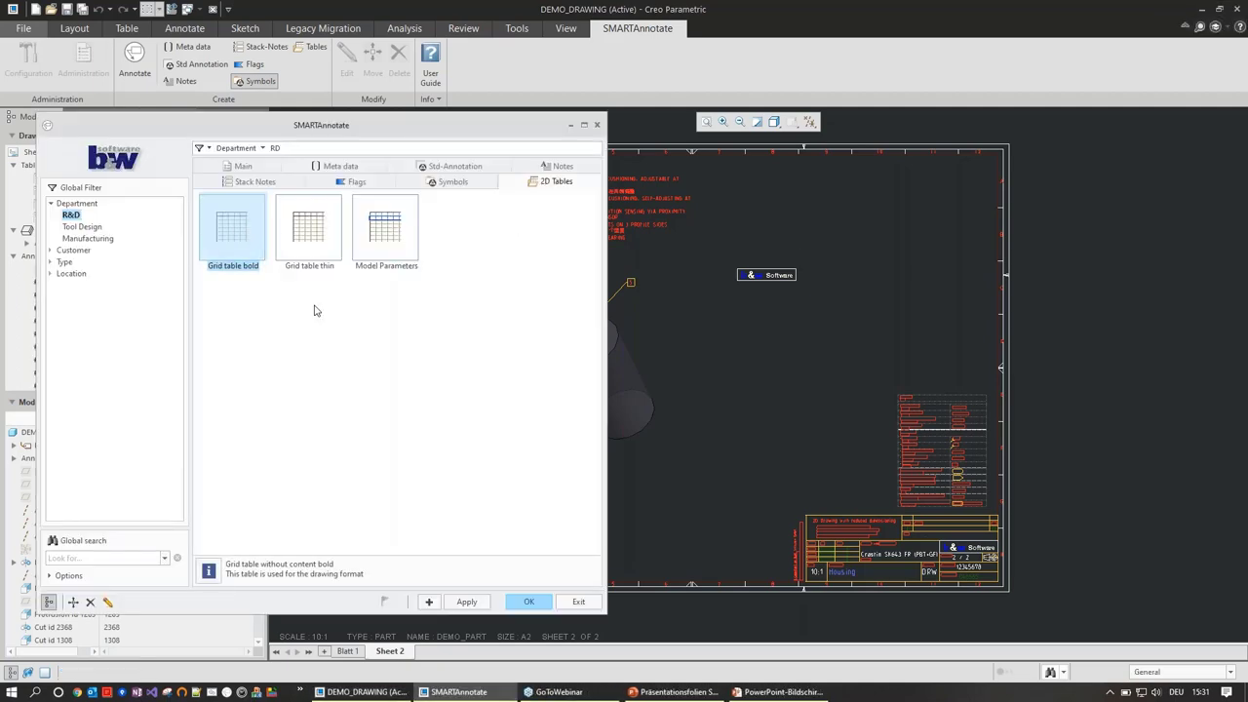
pyautogui.click(429, 602)
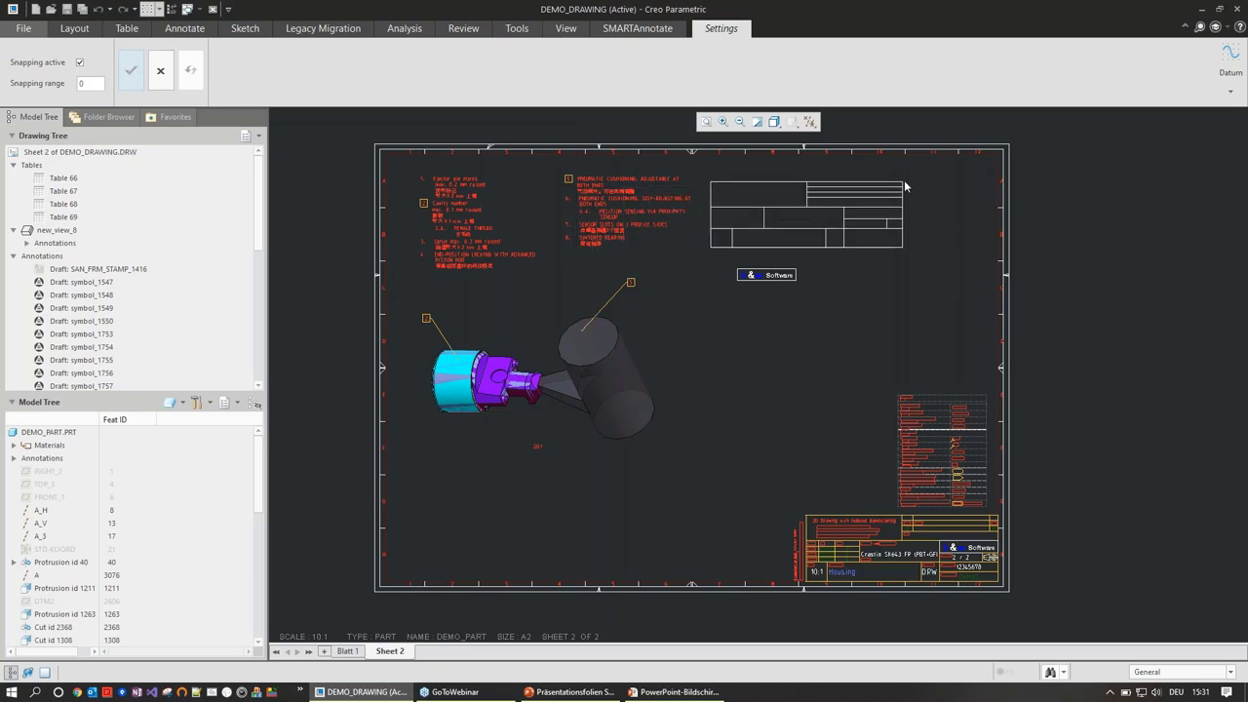
pyautogui.click(964, 162)
pyautogui.scroll(5, 1023, 255)
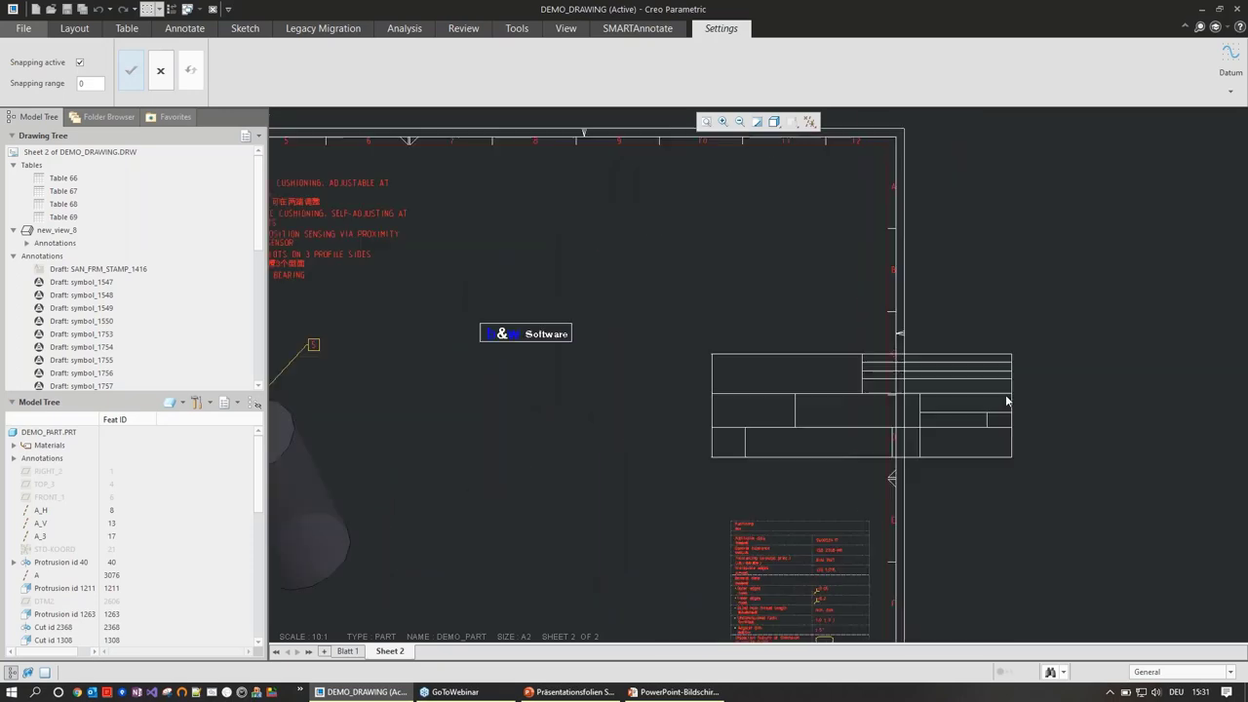
pyautogui.moveTo(885, 198); pyautogui.dragTo(905, 134)
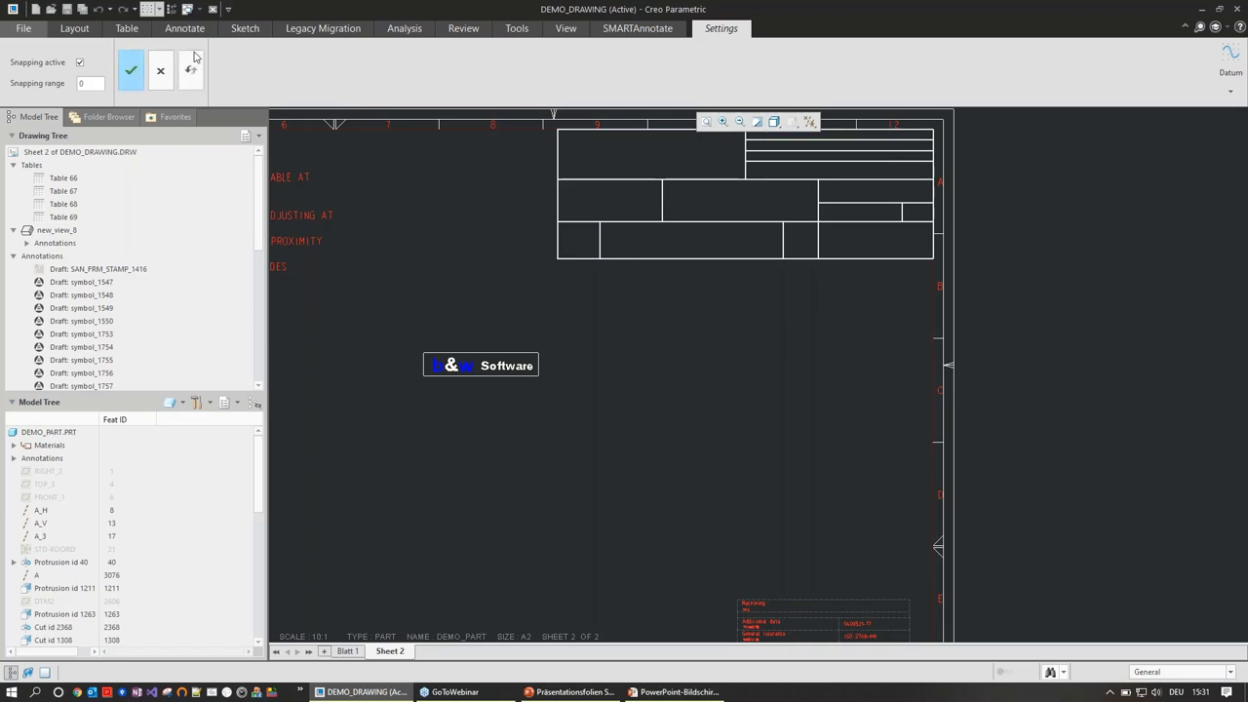
pyautogui.click(135, 72)
# Insert the Grid table thin 2D table directly below the bold grid table, aligned to its lower-left corner
pyautogui.click(309, 230)
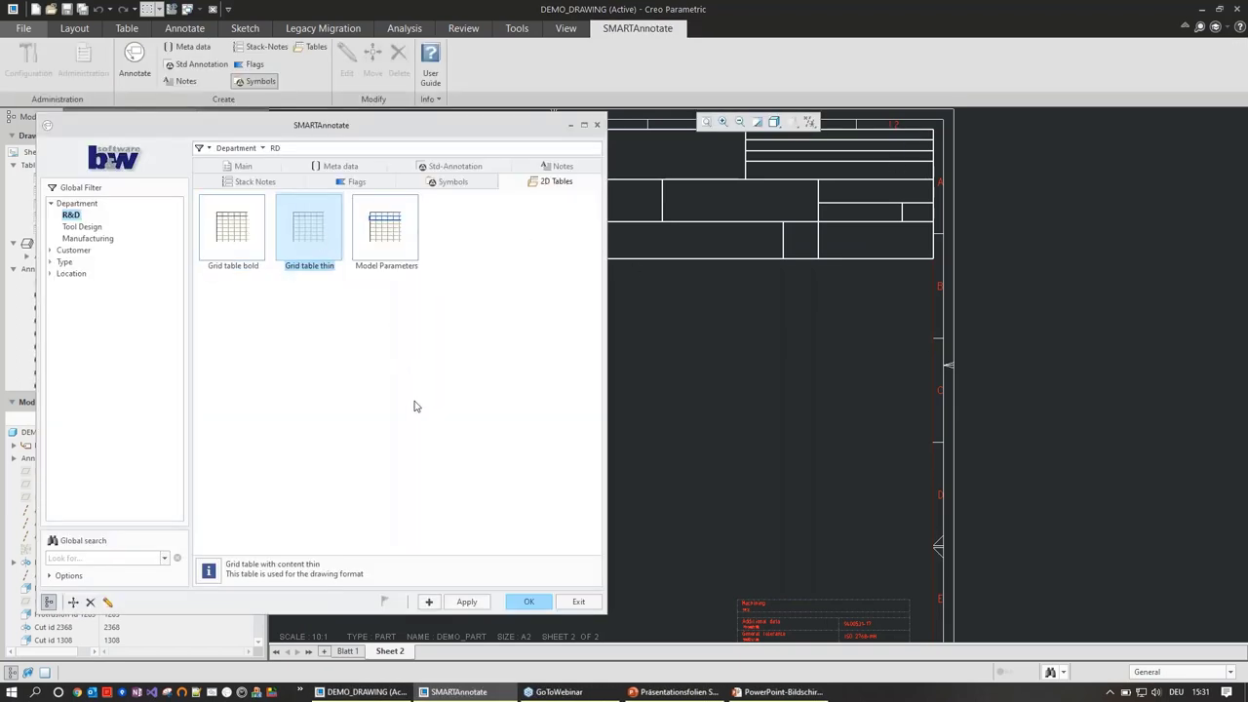
pyautogui.click(528, 600)
pyautogui.scroll(-2, 699, 353)
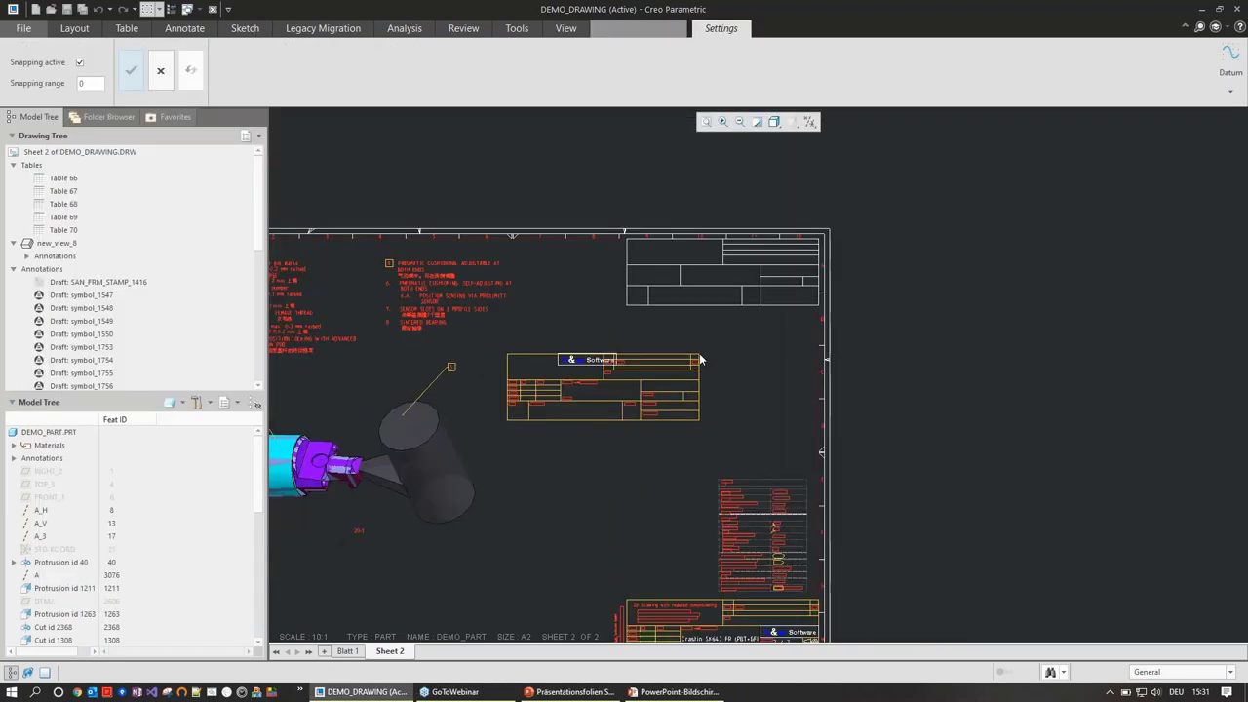
pyautogui.click(630, 303)
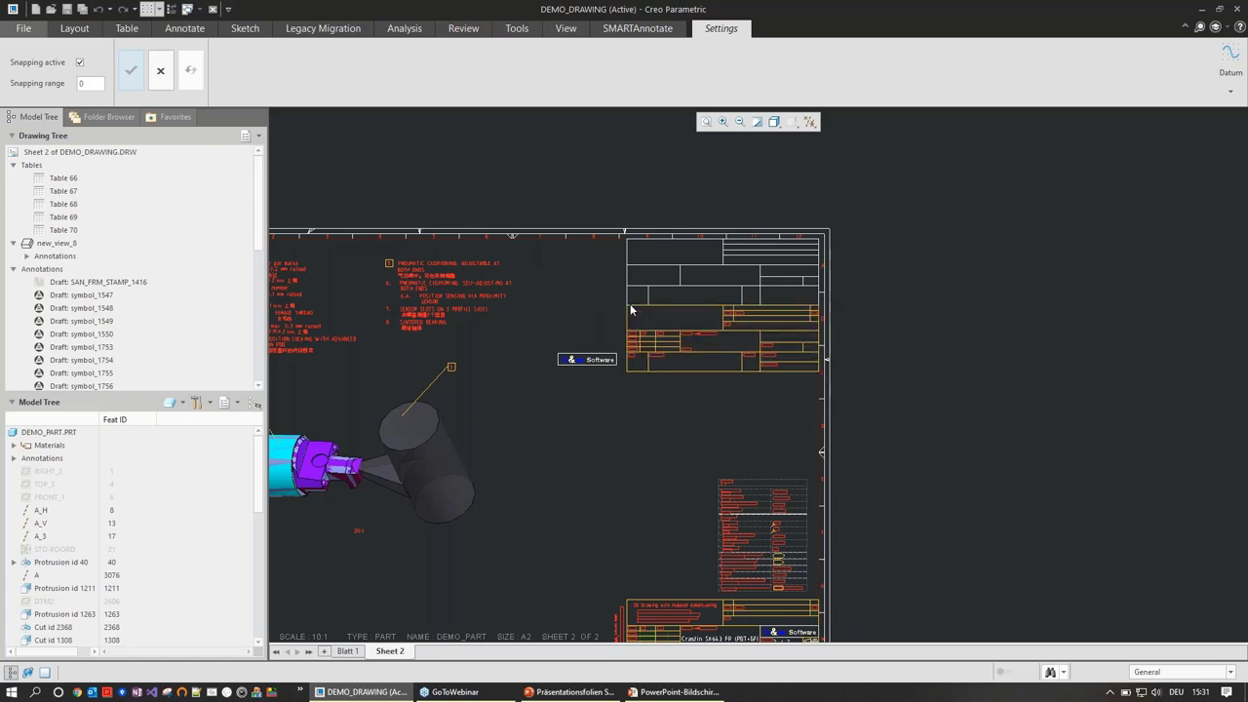
pyautogui.click(130, 70)
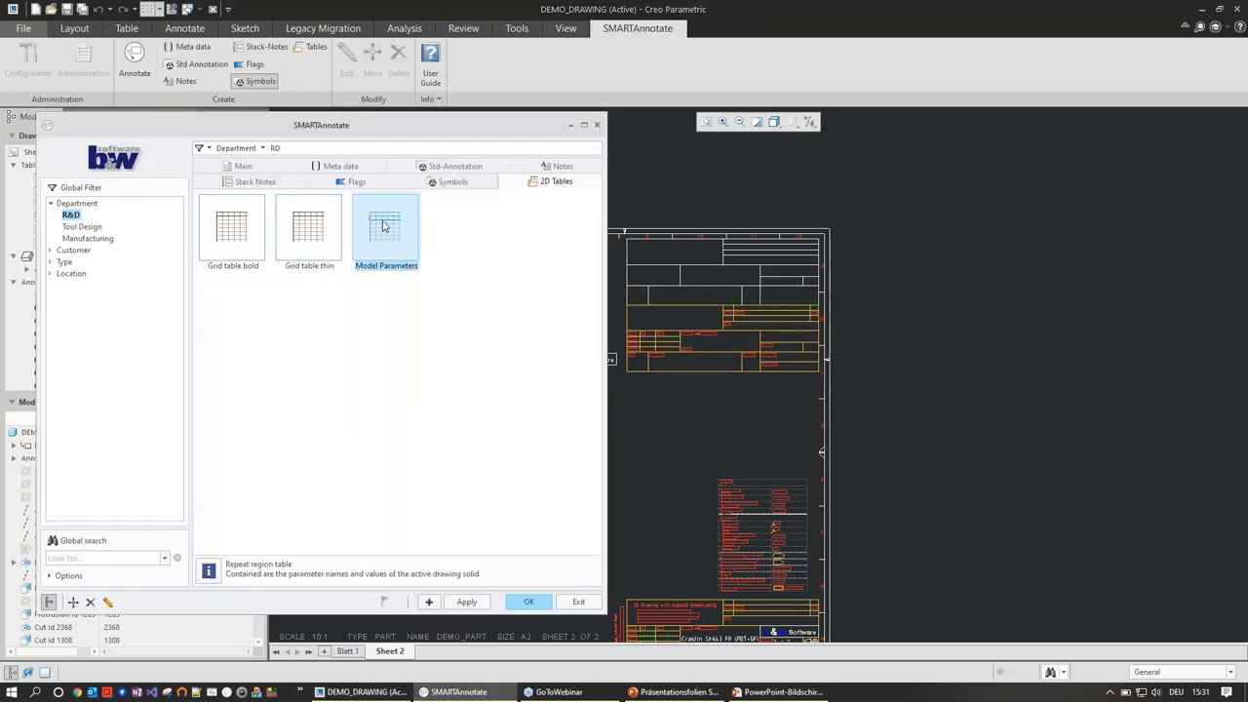
# Insert the Model Parameters table outside the drawing frame, right of the grid tables, and finish the annotation session
pyautogui.click(428, 601)
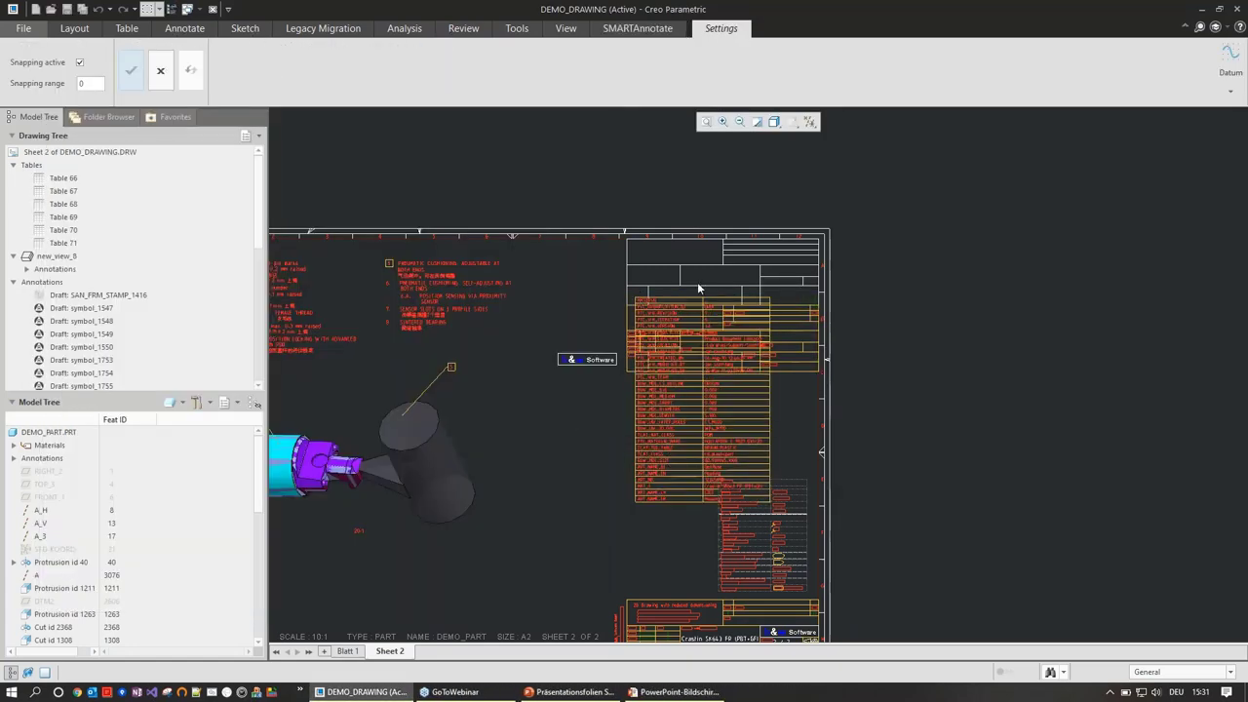
pyautogui.scroll(-2, 908, 239)
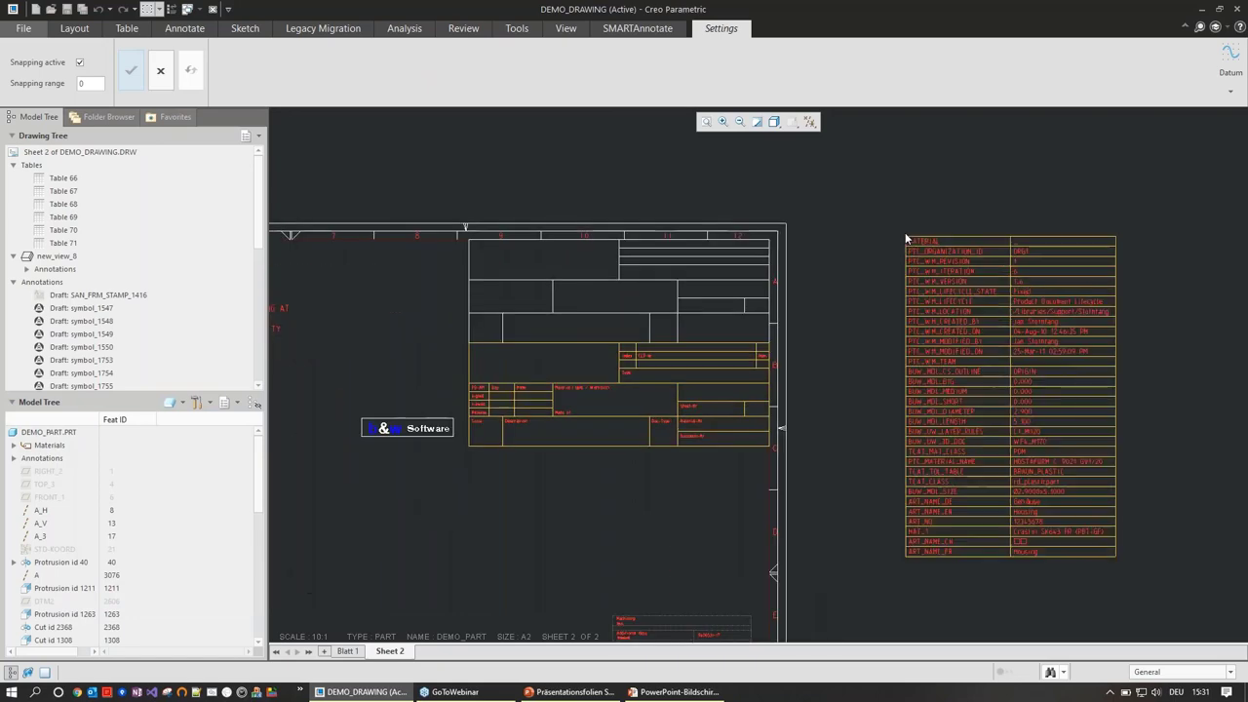
pyautogui.click(849, 239)
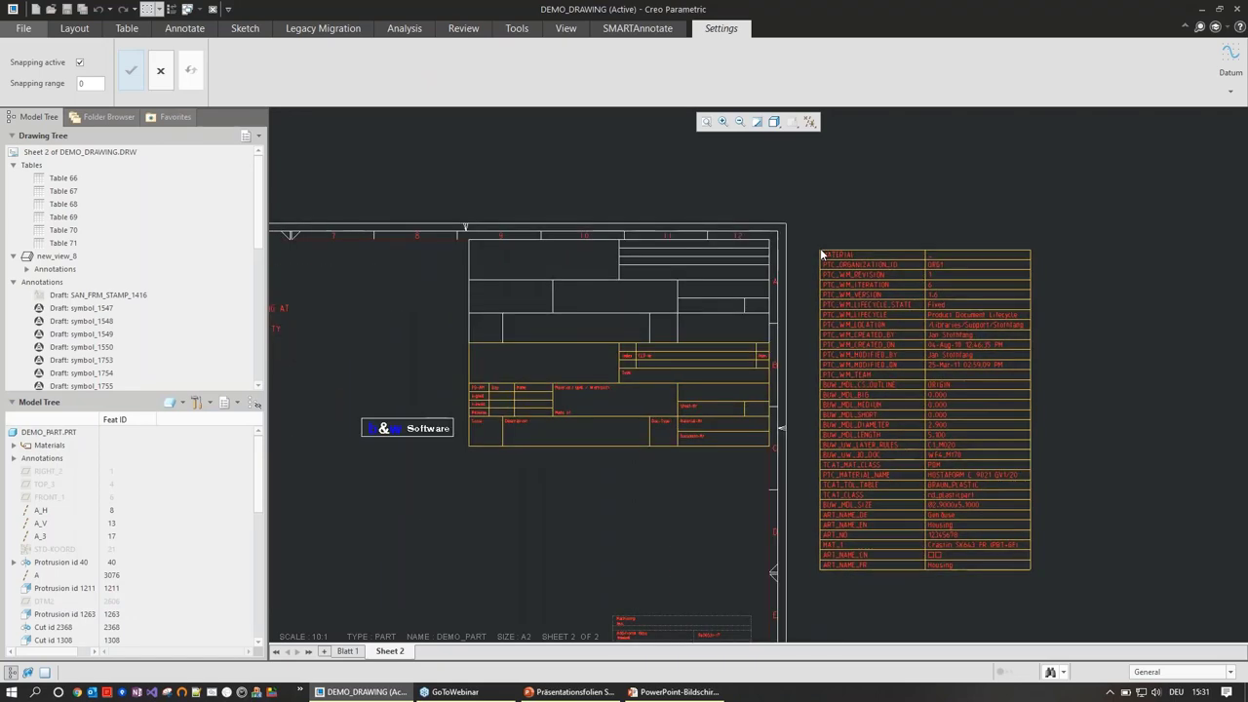
pyautogui.click(821, 253)
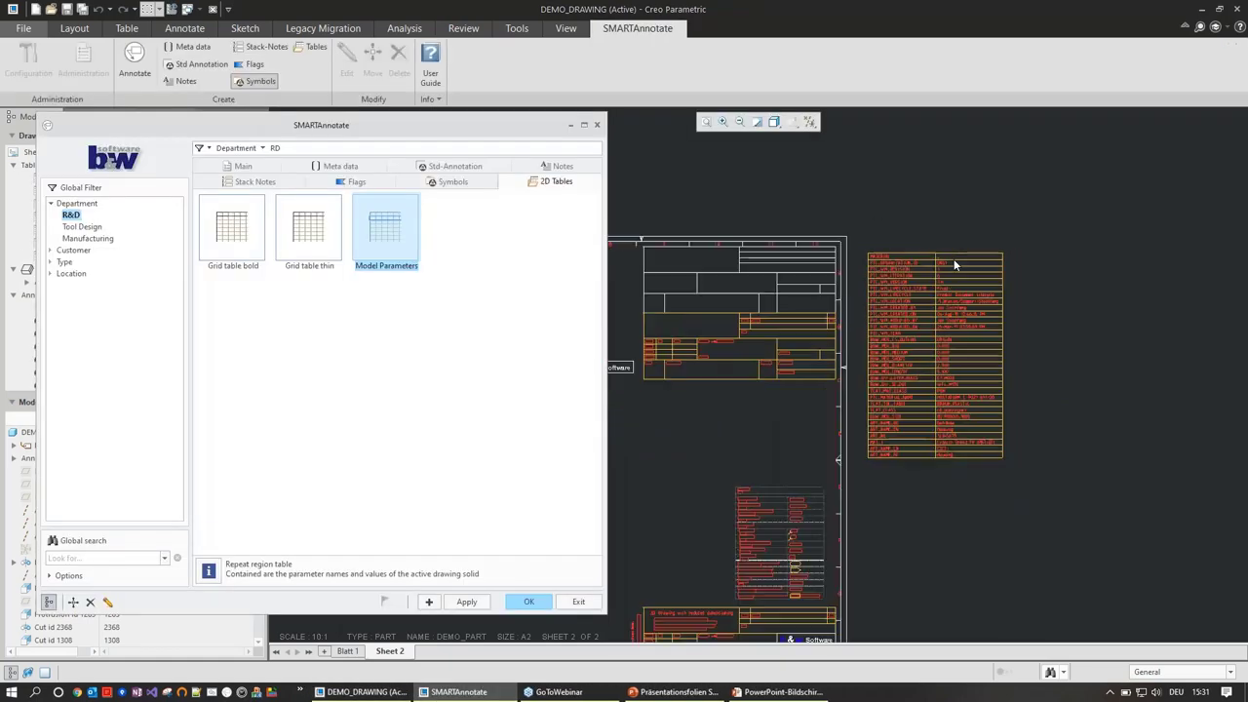
pyautogui.scroll(-1, 770, 196)
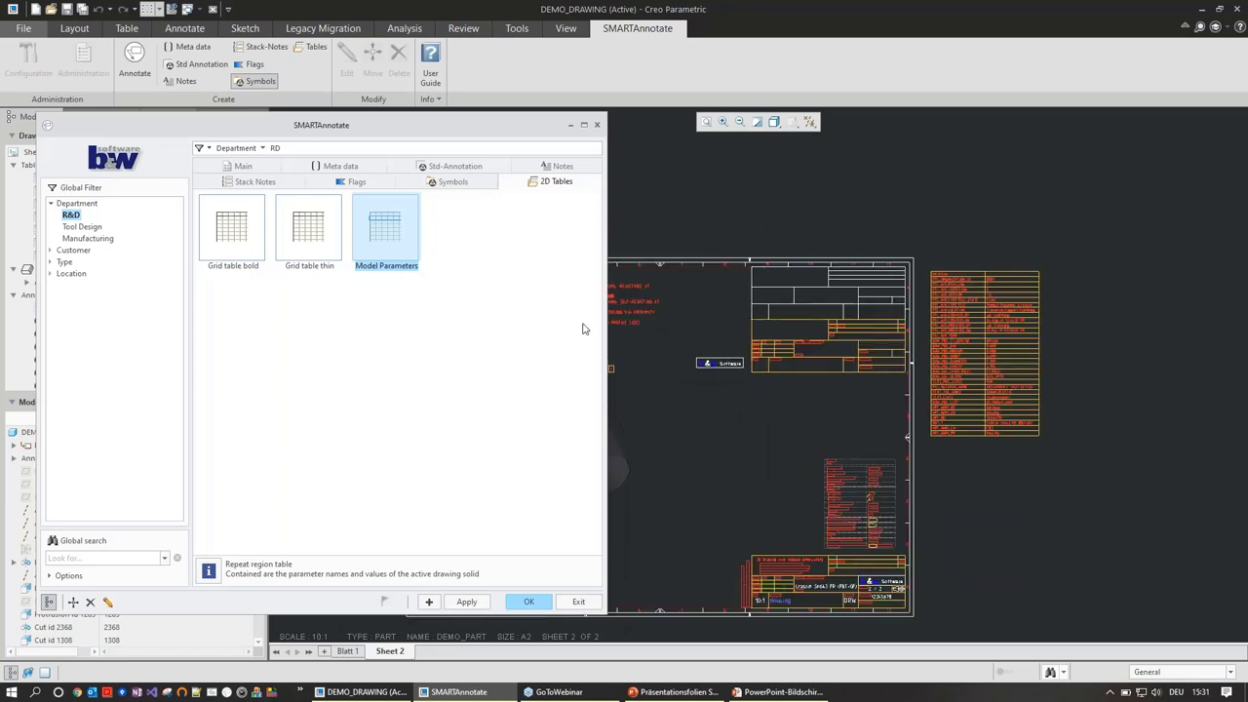
pyautogui.click(544, 601)
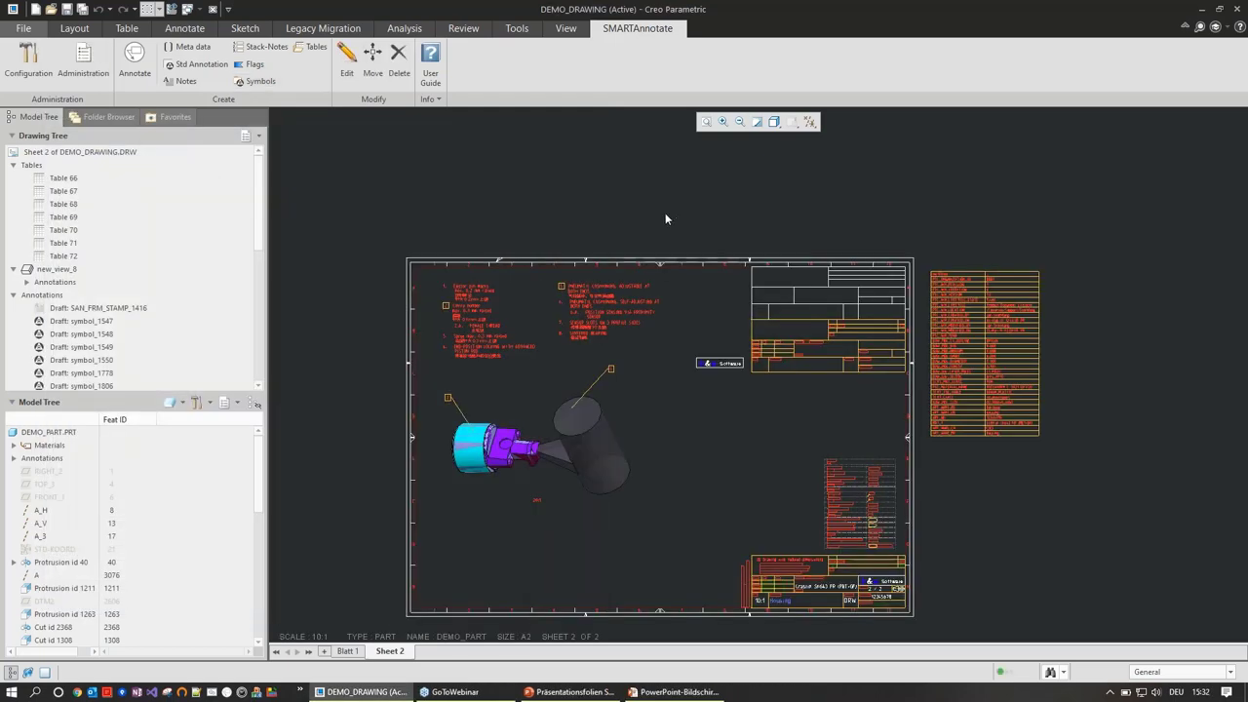
pyautogui.scroll(-2, 663, 321)
pyautogui.scroll(2, 663, 321)
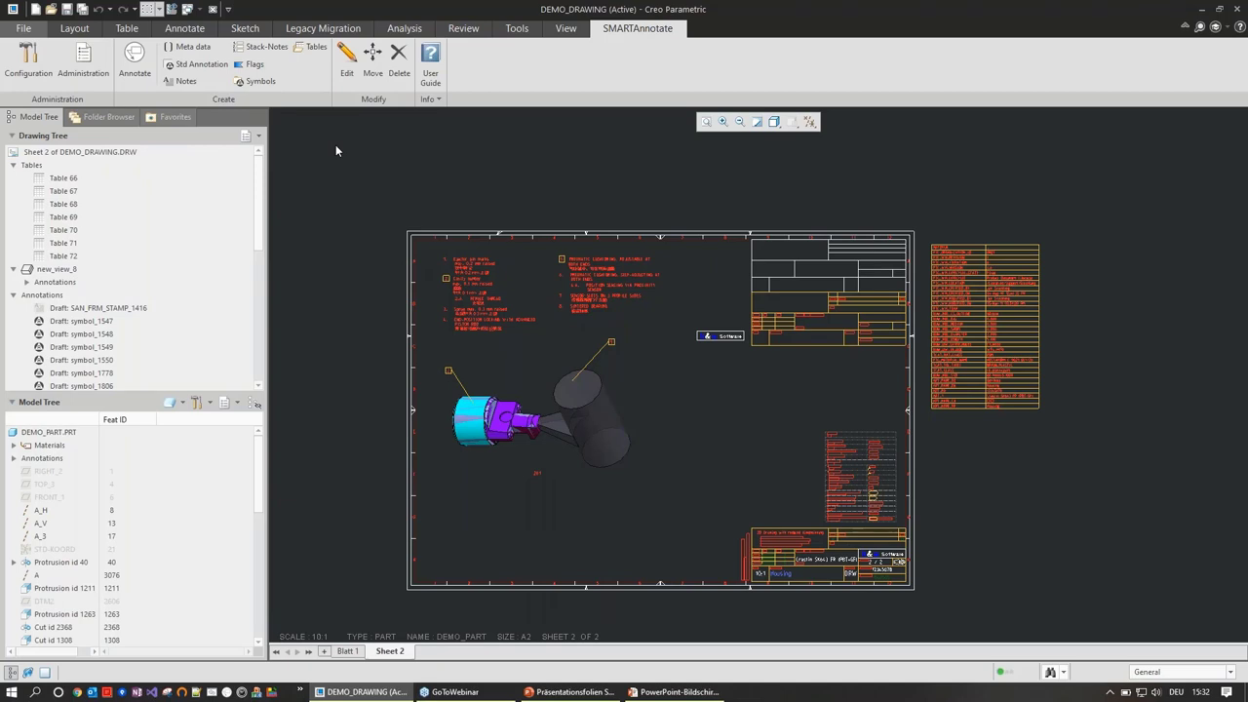
# Open DEMO_PART.PRT from the drawing in a maximized window and widen the model tree's feature name column
pyautogui.click(49, 432)
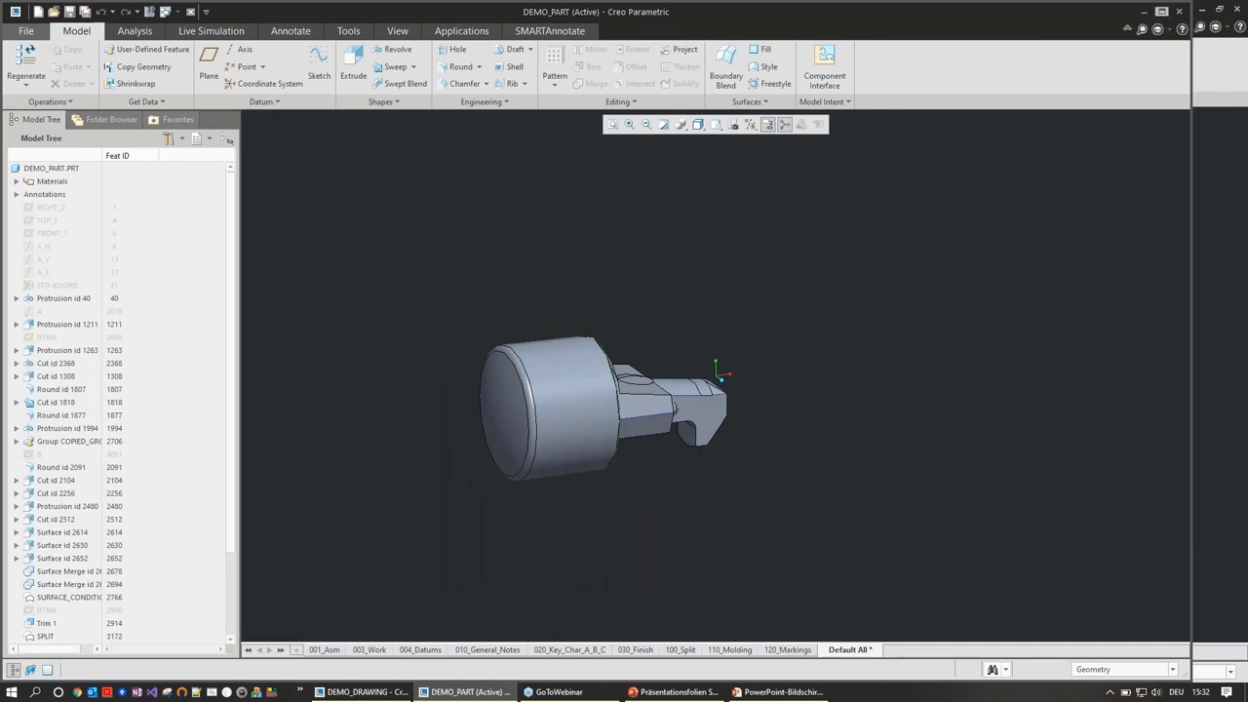
pyautogui.click(1160, 10)
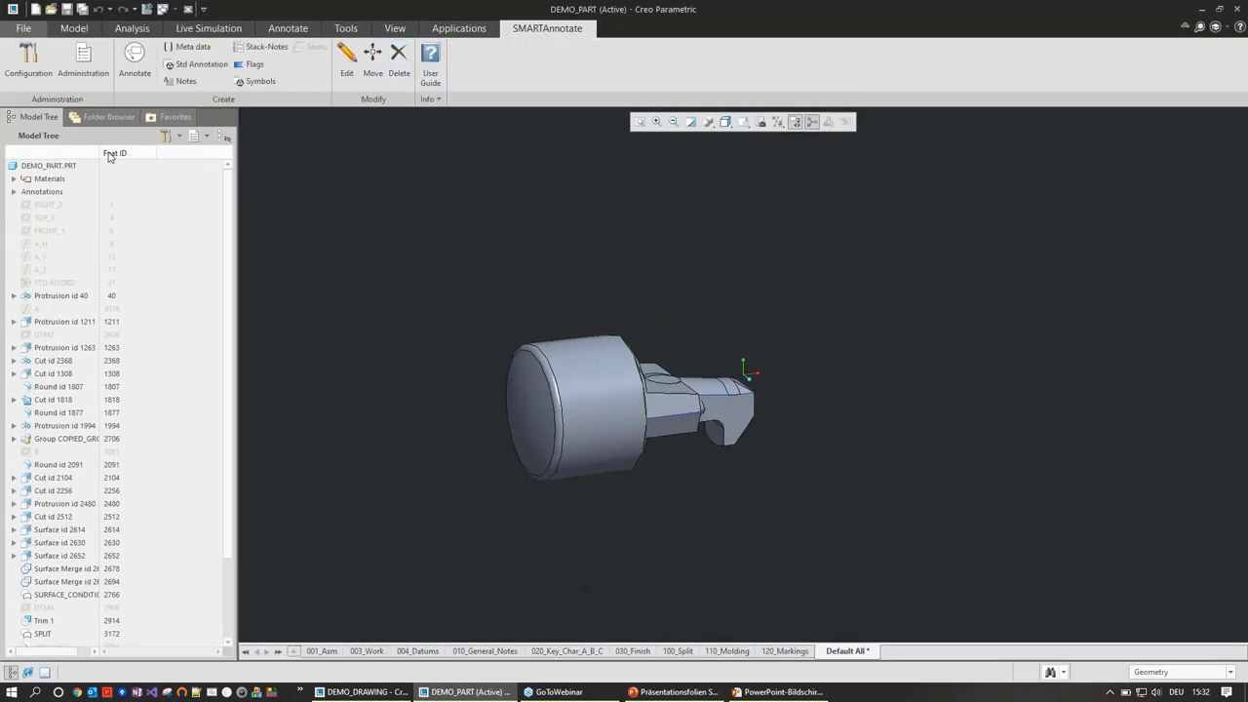
pyautogui.moveTo(107, 154); pyautogui.dragTo(170, 154)
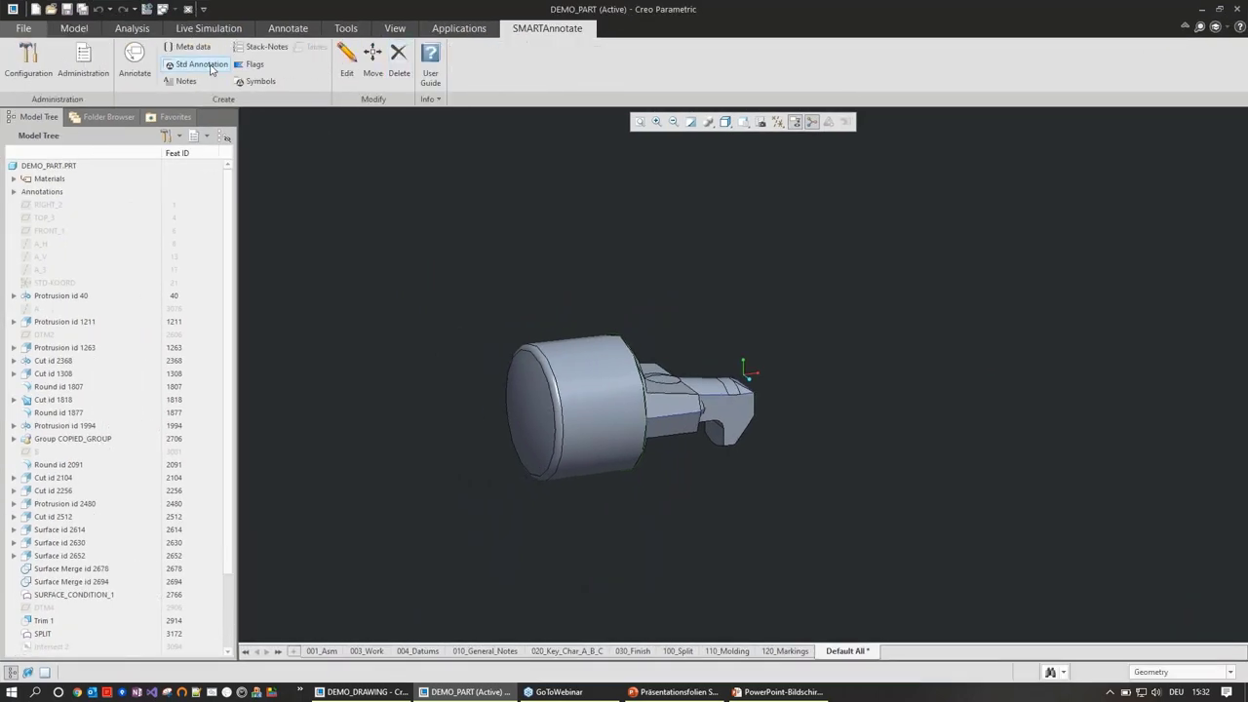
# Start standard annotations for the part with the Tool Design department and include all remaining available entries
pyautogui.click(211, 69)
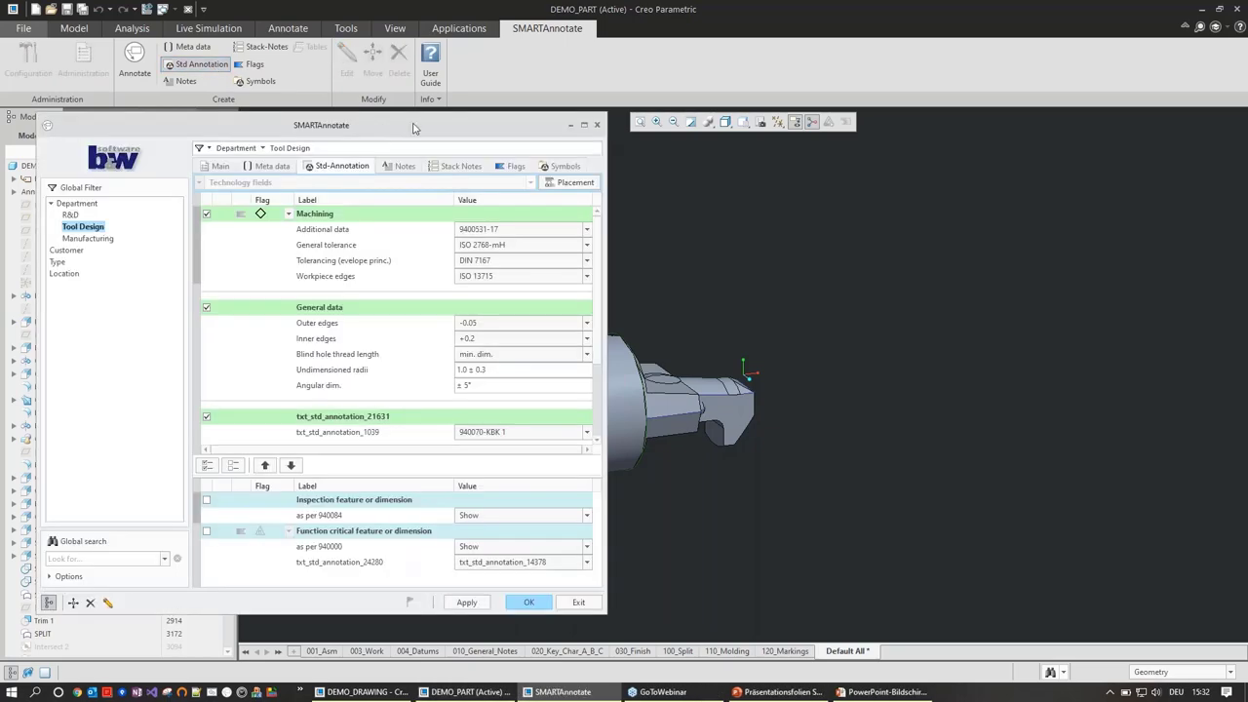
pyautogui.moveTo(413, 127); pyautogui.dragTo(757, 126)
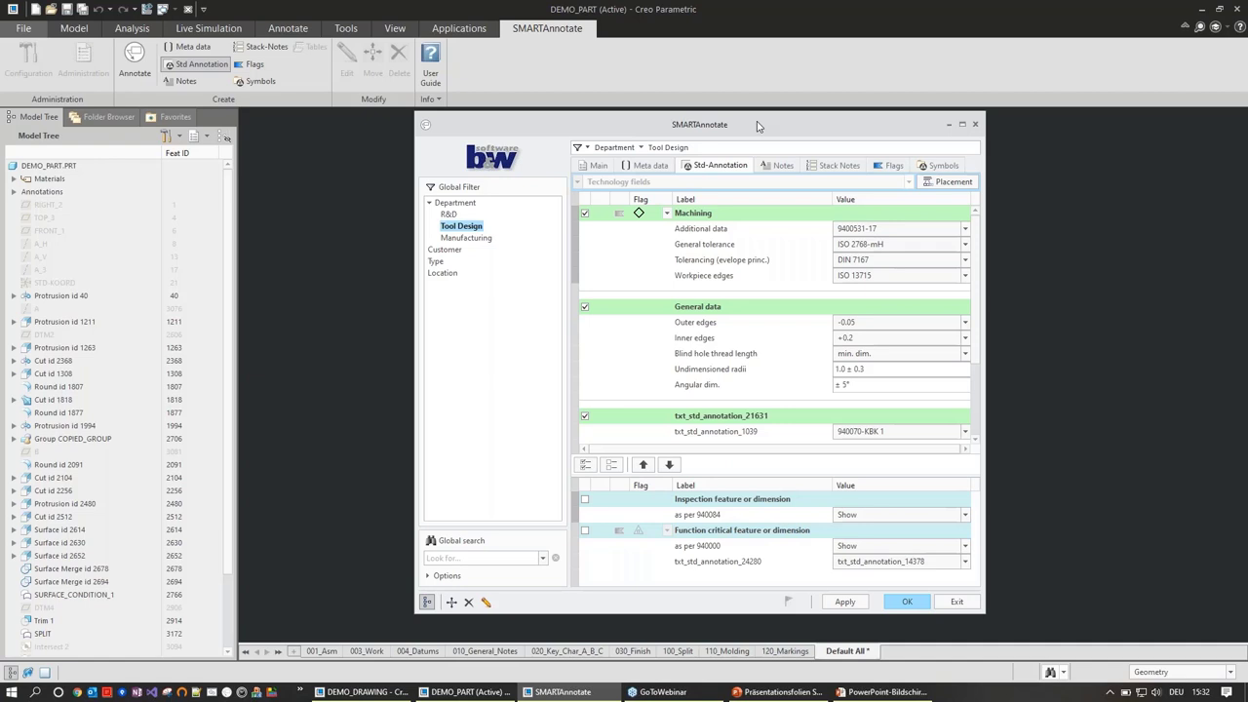
pyautogui.click(584, 465)
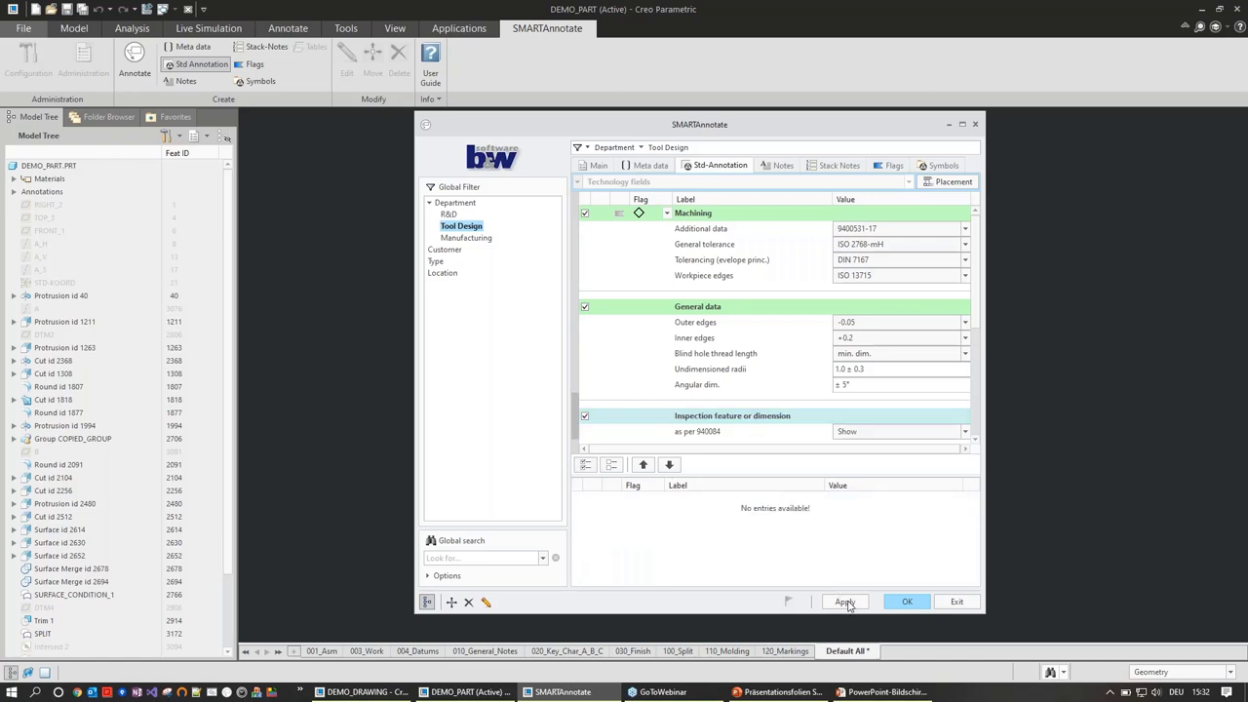
# Assign the standard annotations to the 010_GENERAL_NOTES technology field, create them on the part and display that combination state
pyautogui.click(951, 182)
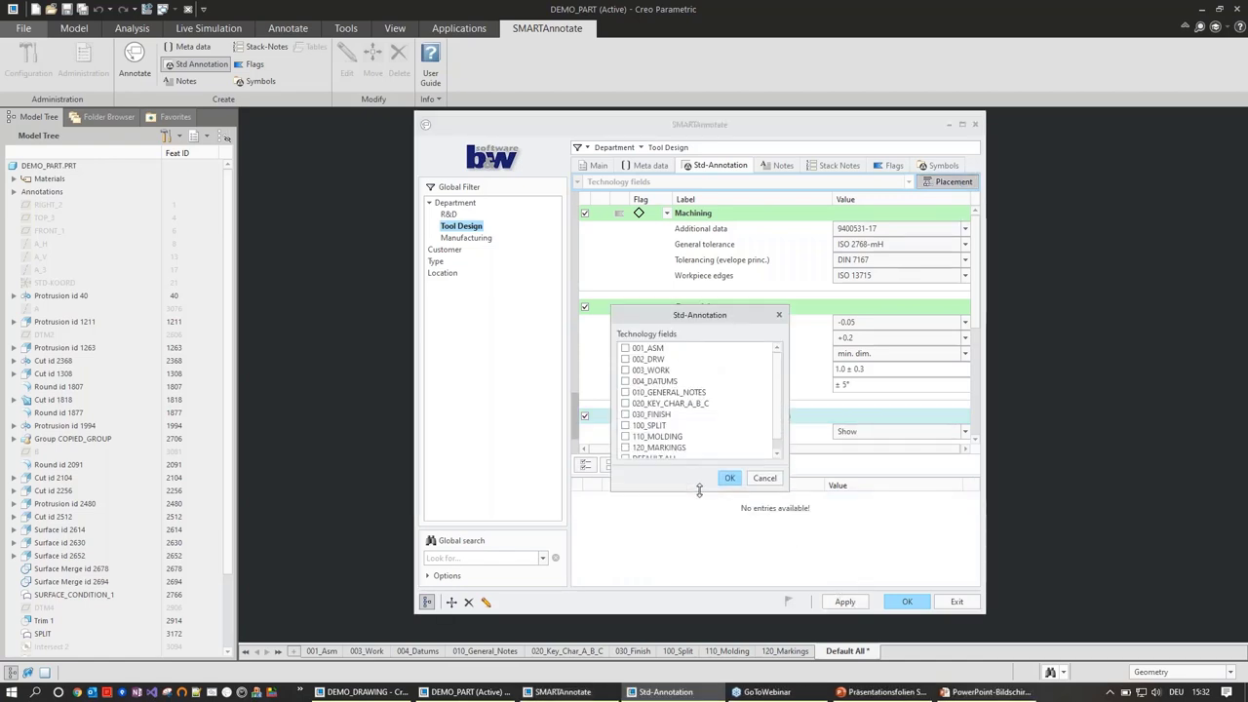
pyautogui.click(626, 393)
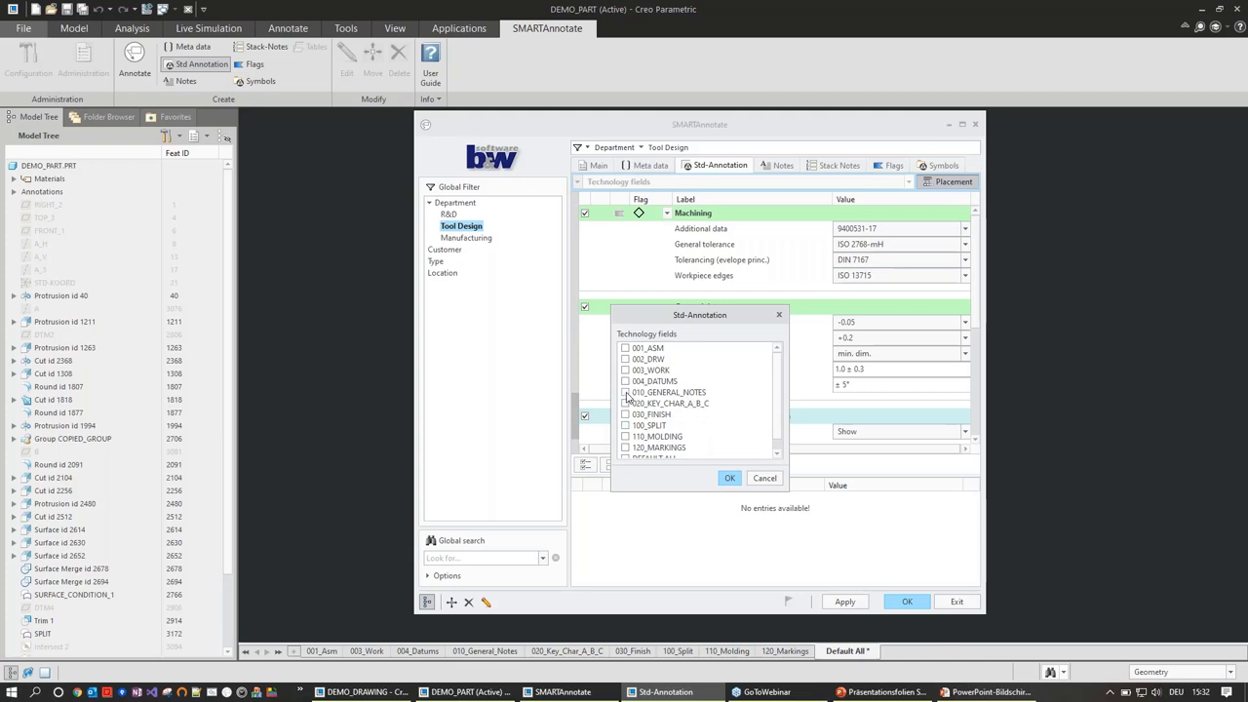
pyautogui.click(729, 478)
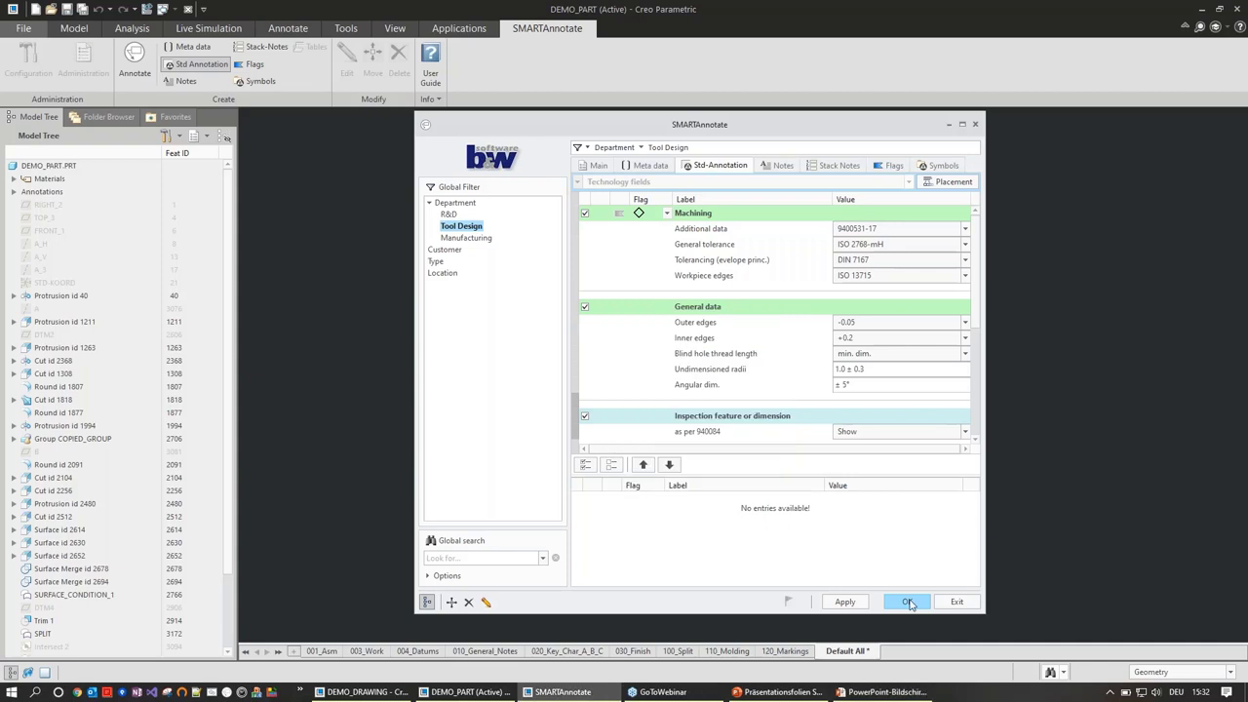
pyautogui.click(907, 602)
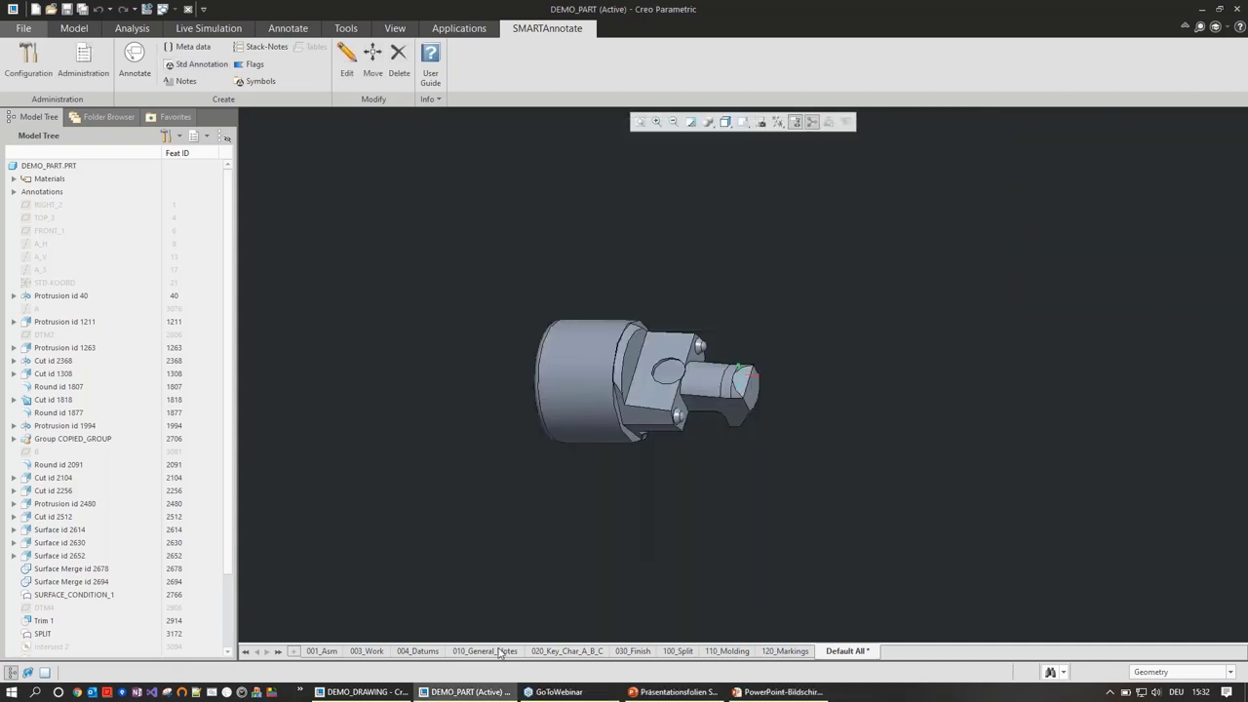
pyautogui.click(499, 651)
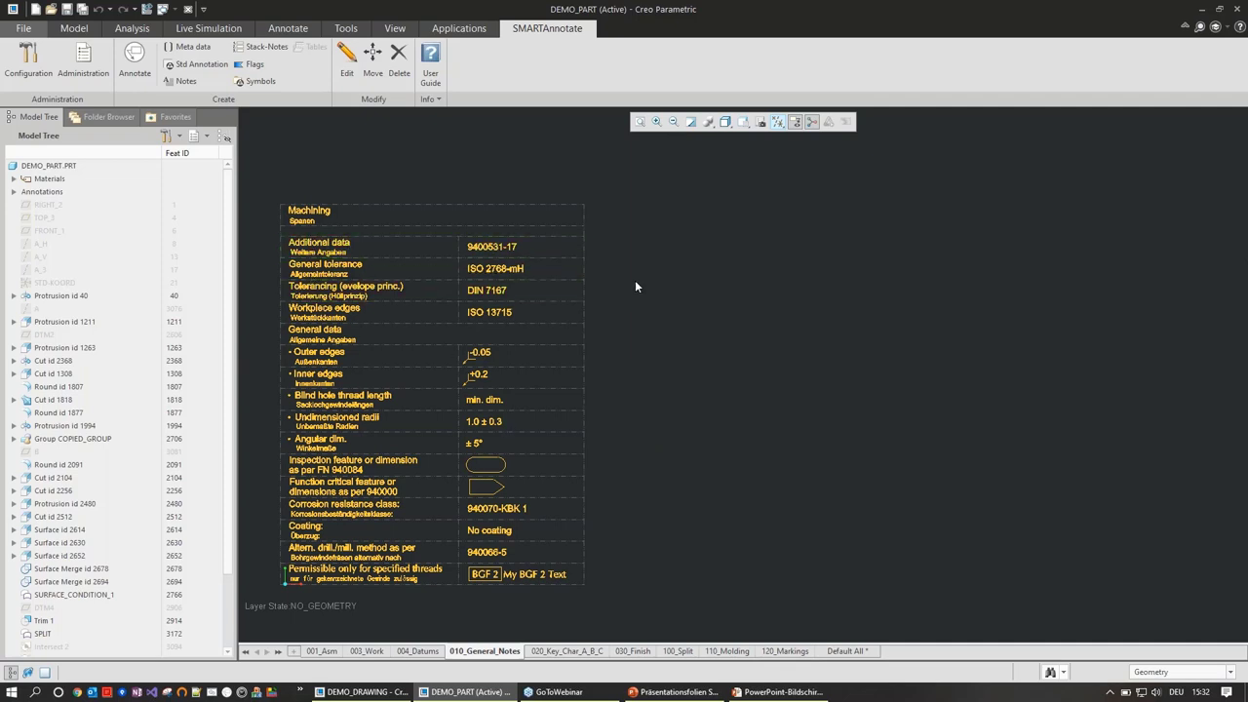
# Create stack notes on the part from all Tool Design entries, with Female thread nested under Cavity number as 5.A
pyautogui.click(263, 49)
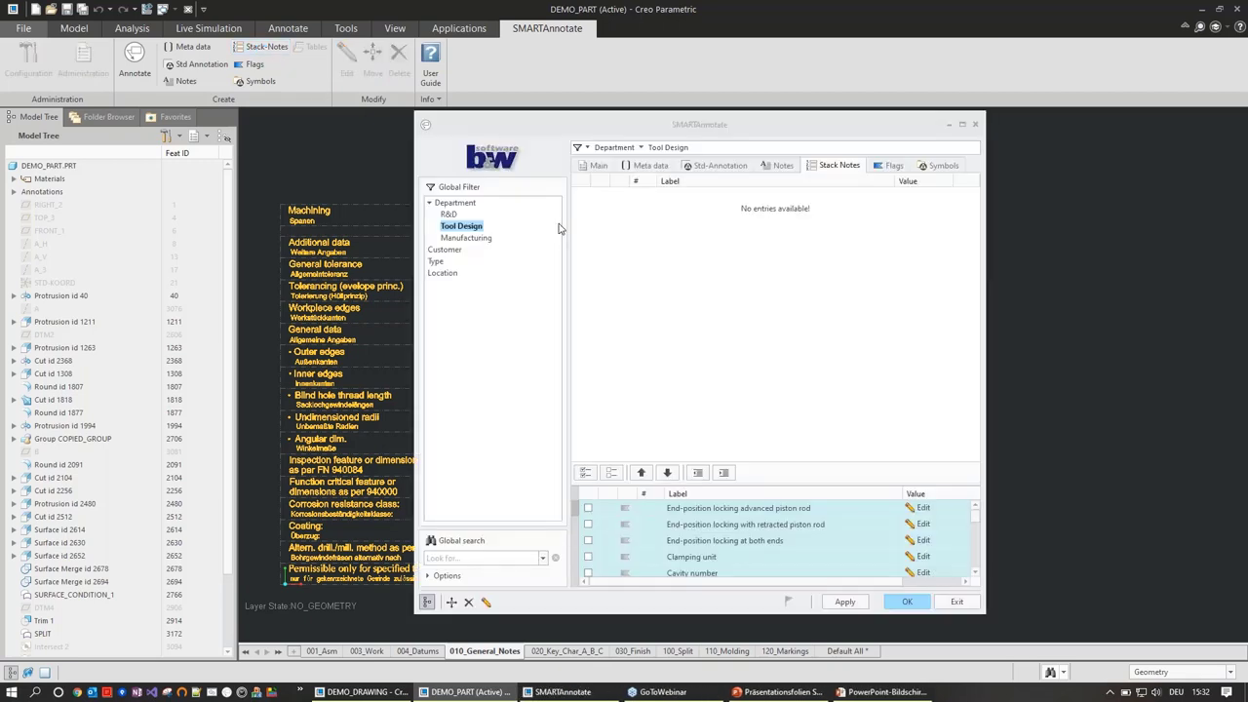
pyautogui.click(348, 264)
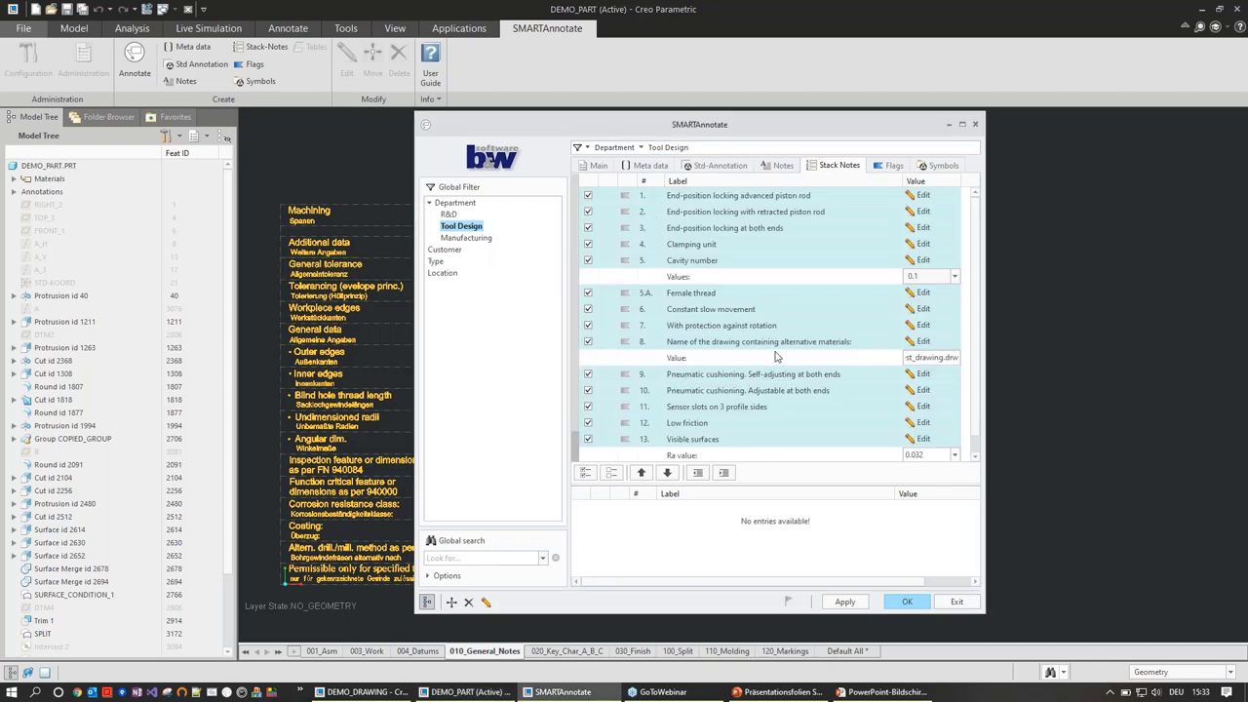
pyautogui.moveTo(754, 310)
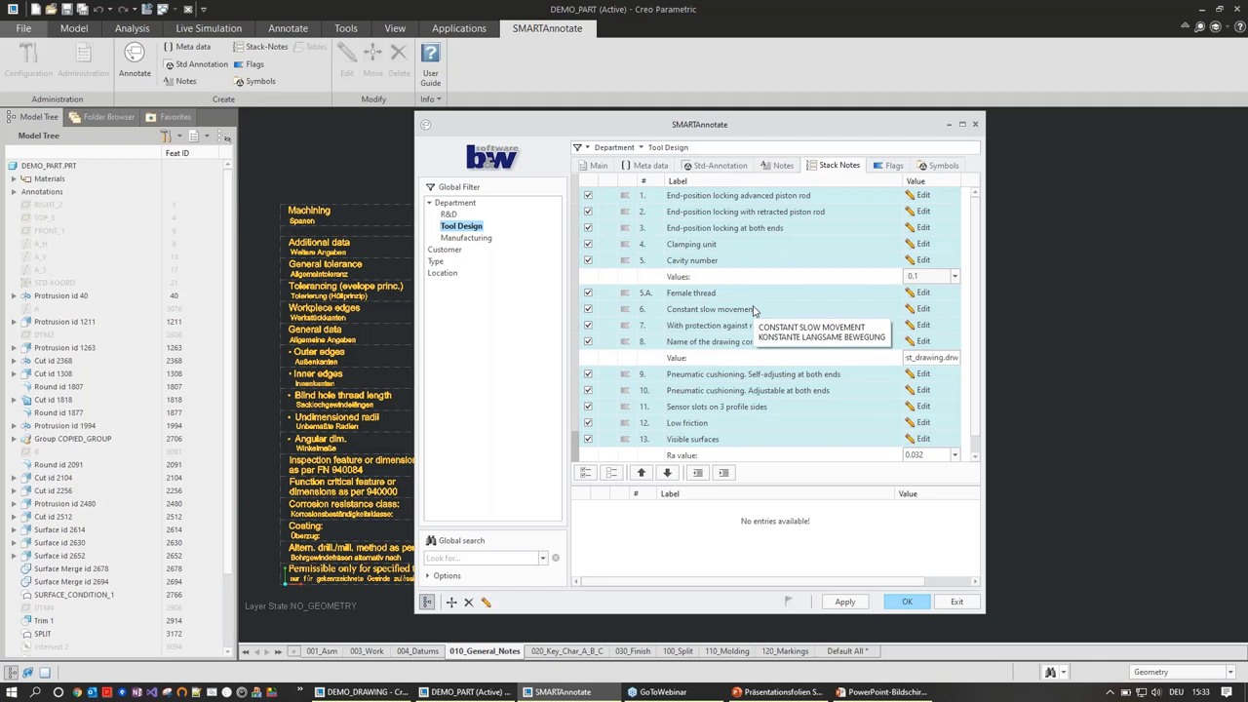
pyautogui.click(844, 601)
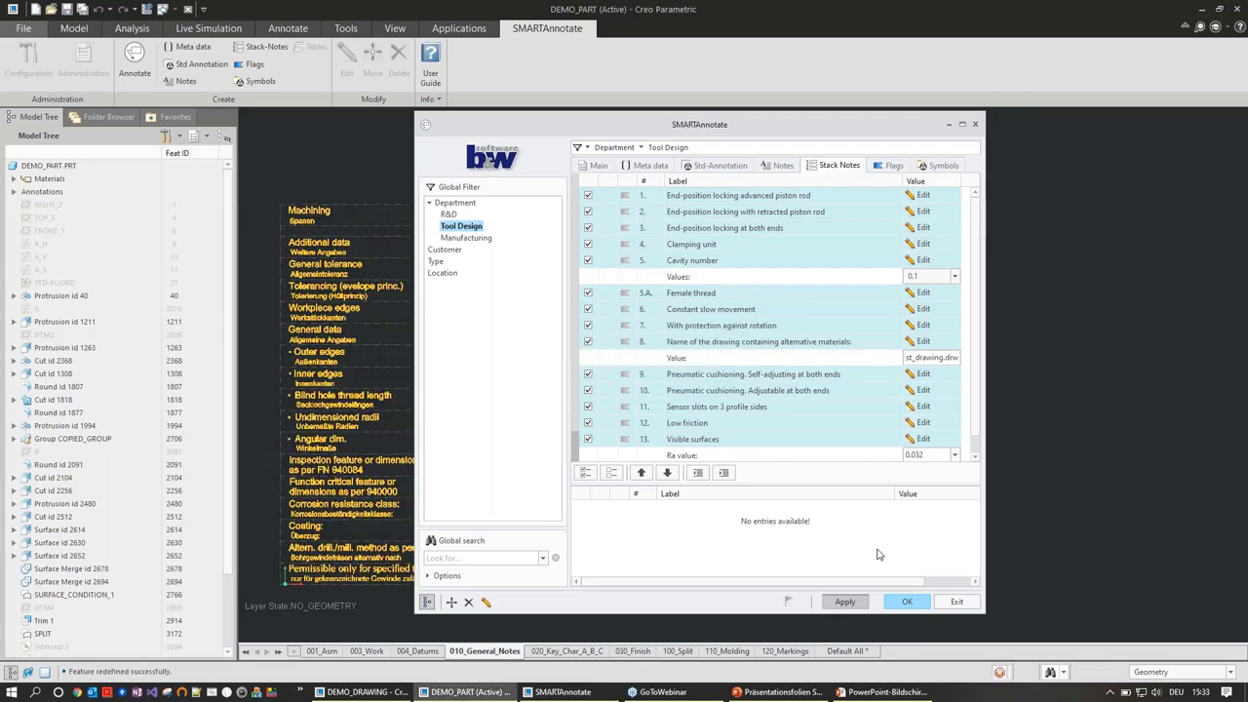
pyautogui.click(956, 602)
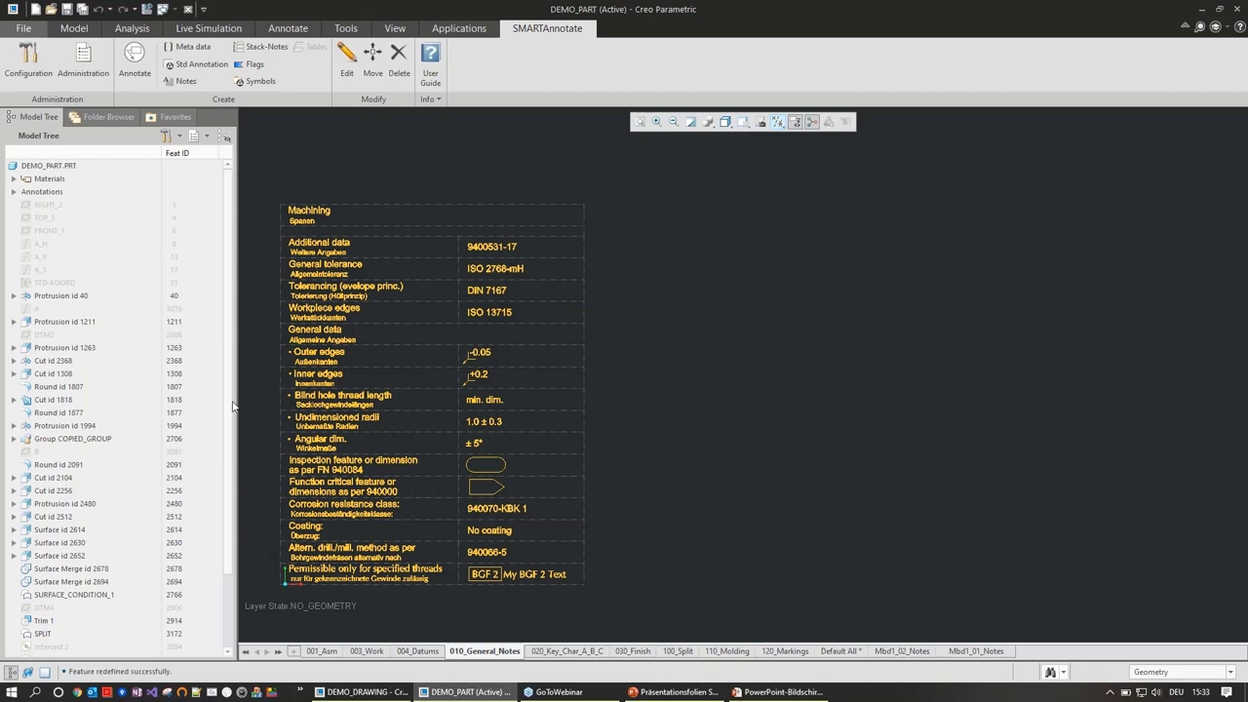
# Examine the stack-note annotation features in the model tree footer and the Mbd1_01_Notes and Mbd1_02_Notes combination states
pyautogui.scroll(-3, 127, 439)
pyautogui.click(14, 650)
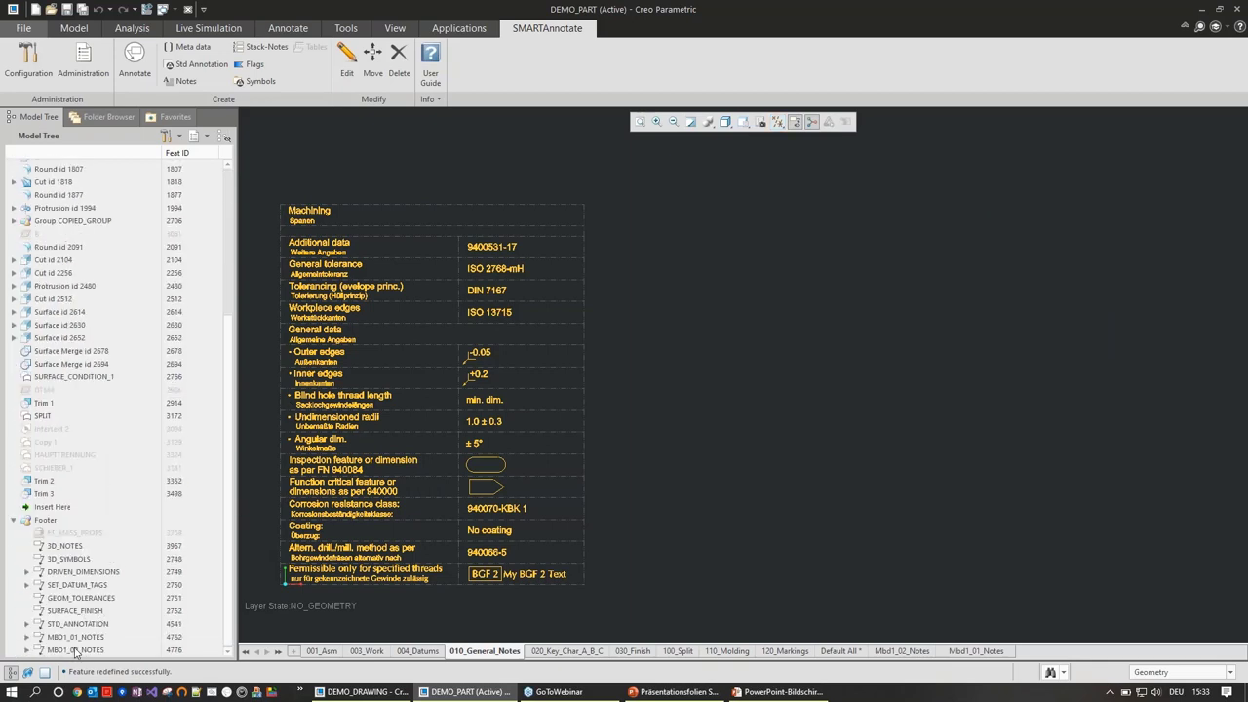
pyautogui.click(76, 636)
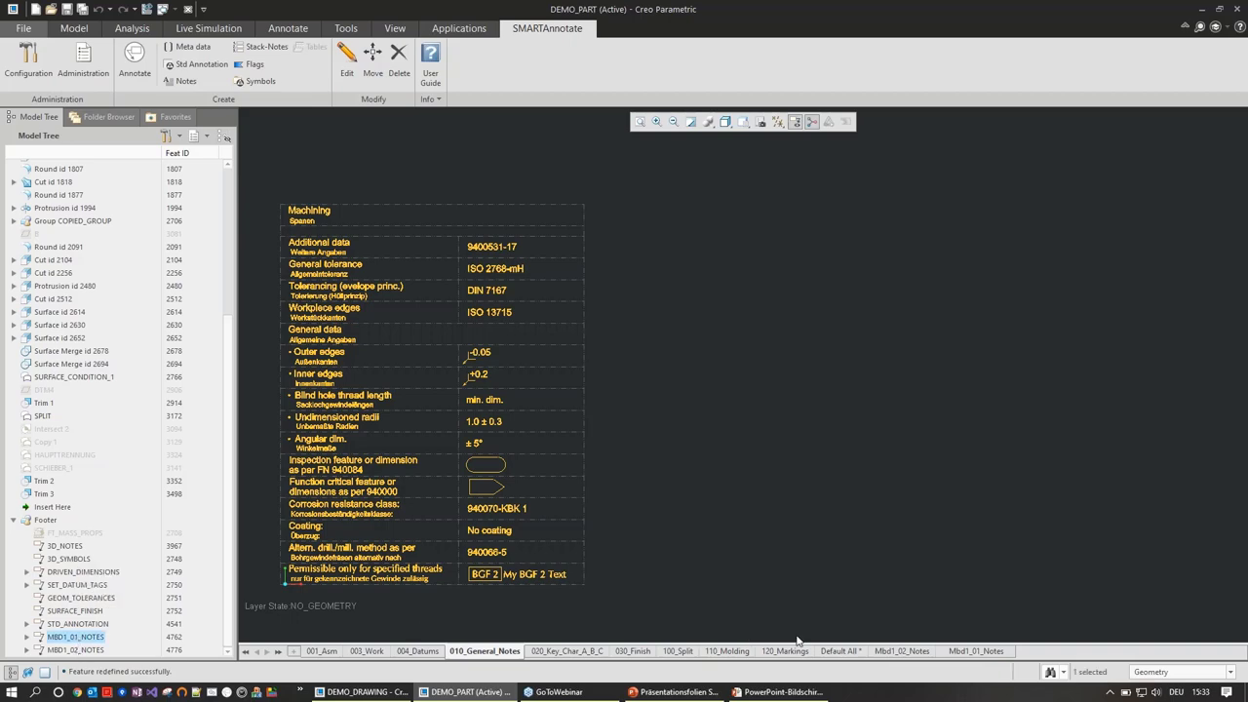
pyautogui.click(960, 651)
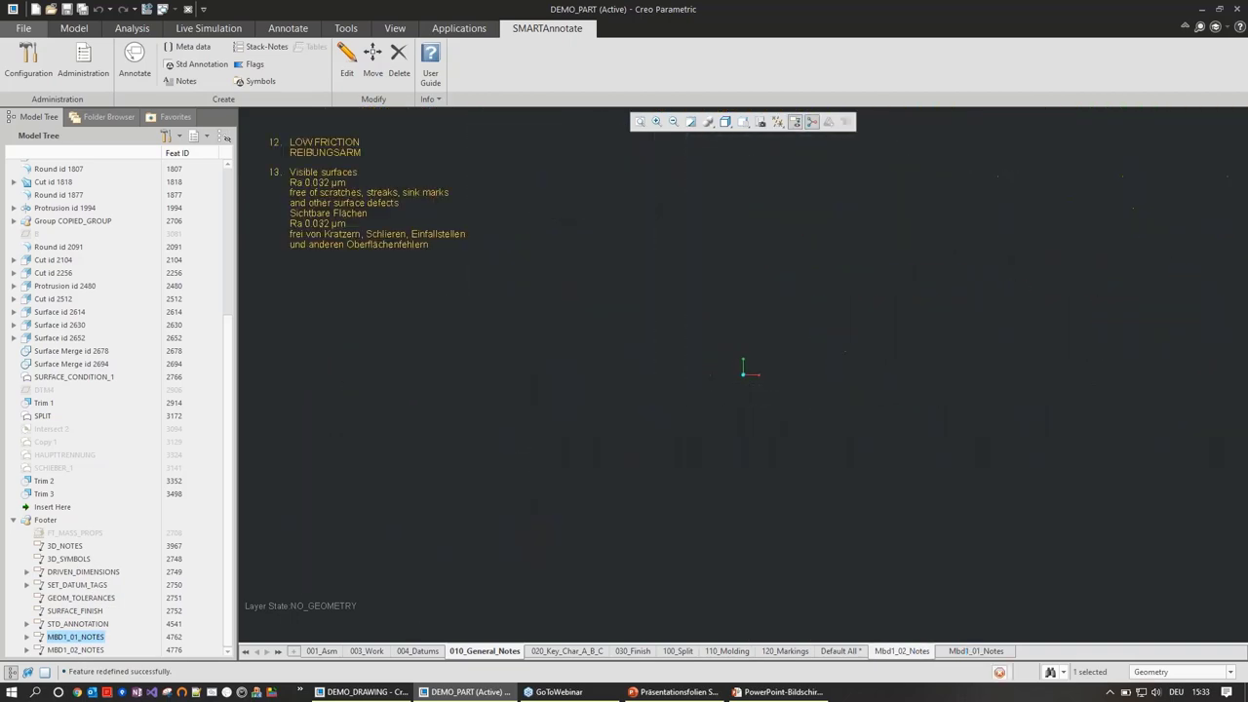
pyautogui.click(723, 458)
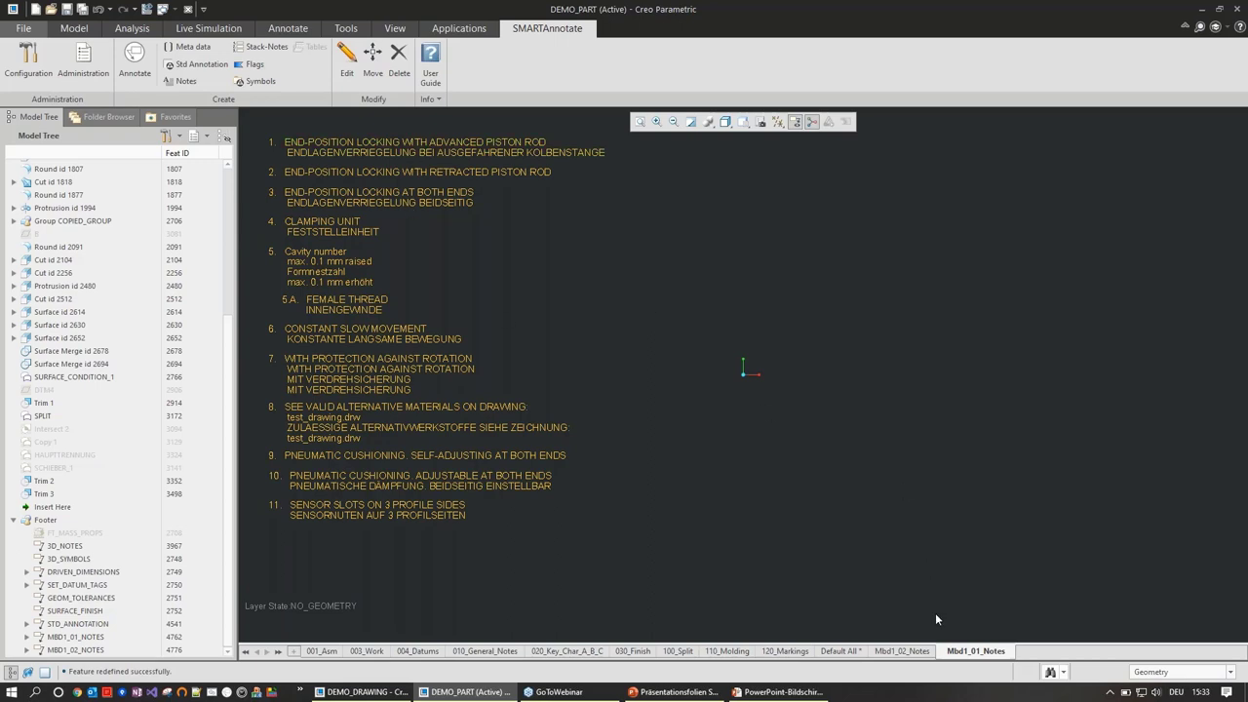
pyautogui.click(902, 650)
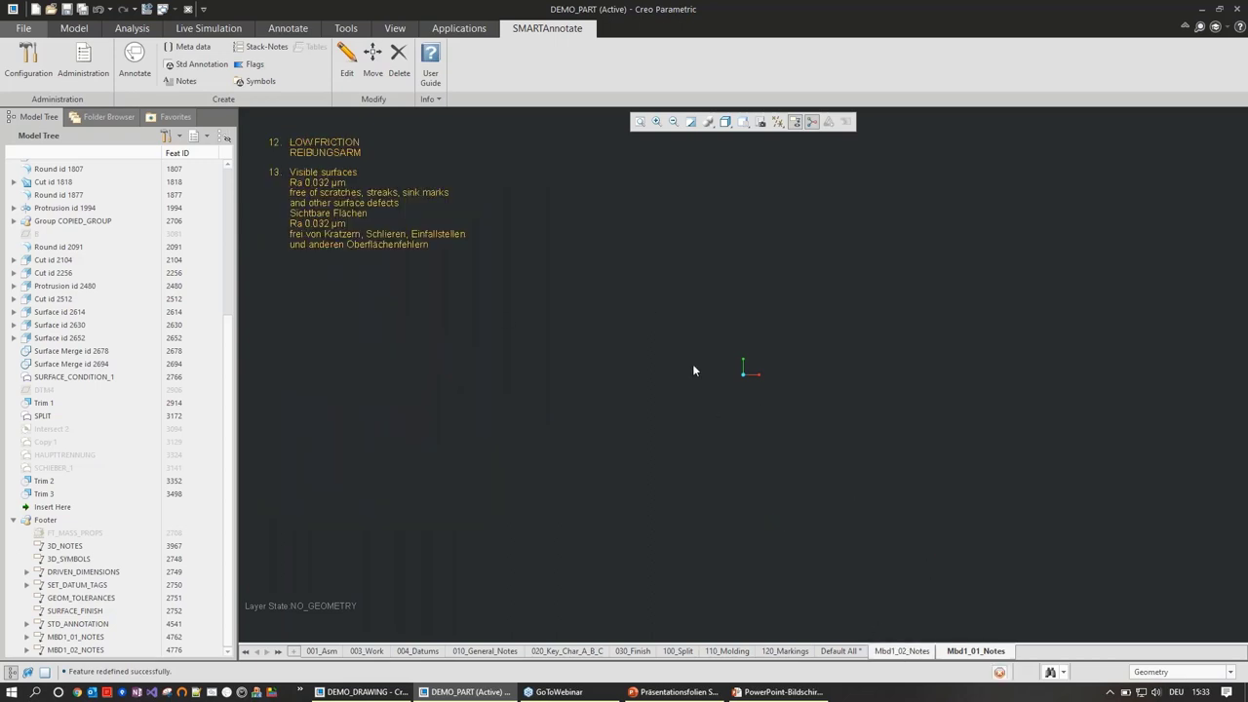
# Display the 100_Split combination state and start placing the Visible surfaces note with an Ra value of 0.032
pyautogui.click(677, 651)
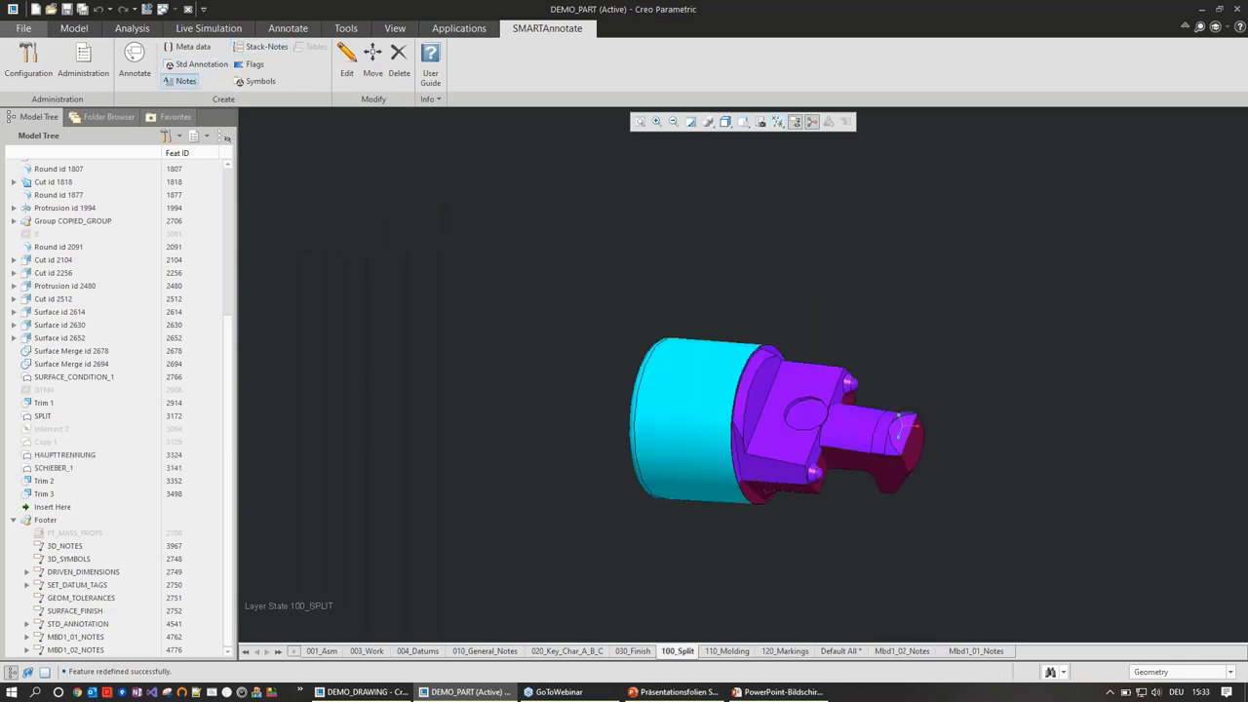
pyautogui.click(181, 81)
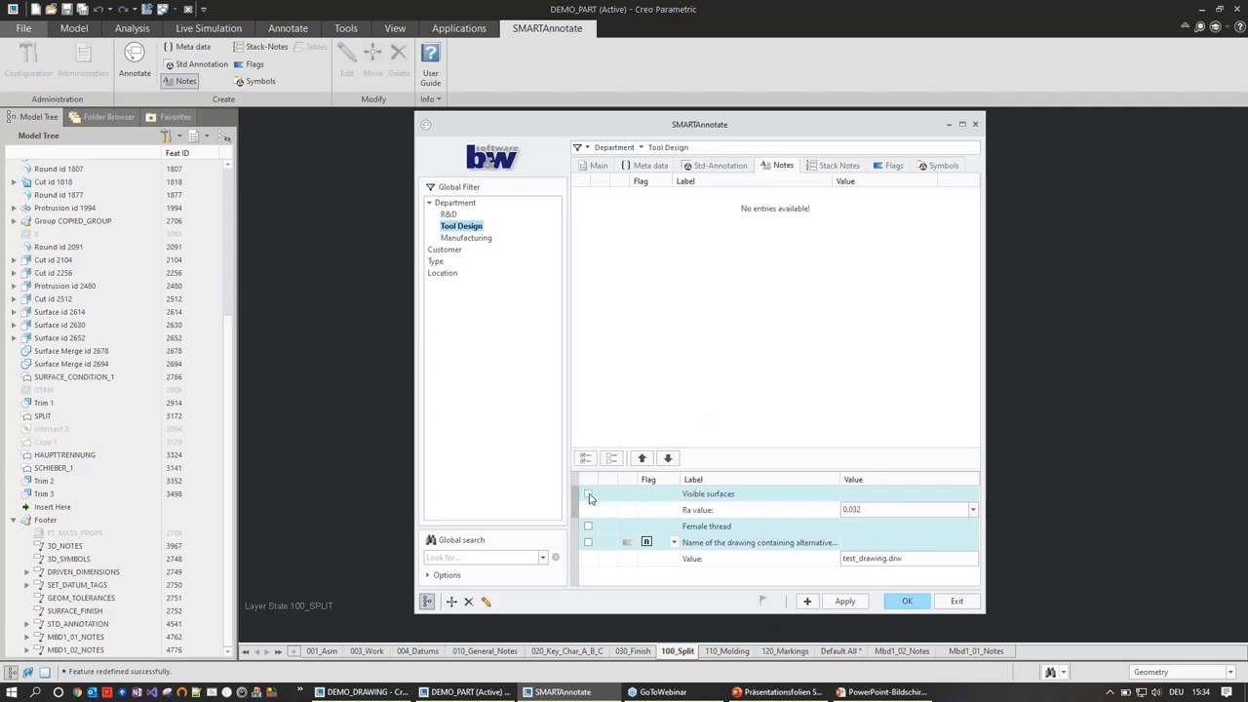
pyautogui.click(588, 494)
pyautogui.click(808, 600)
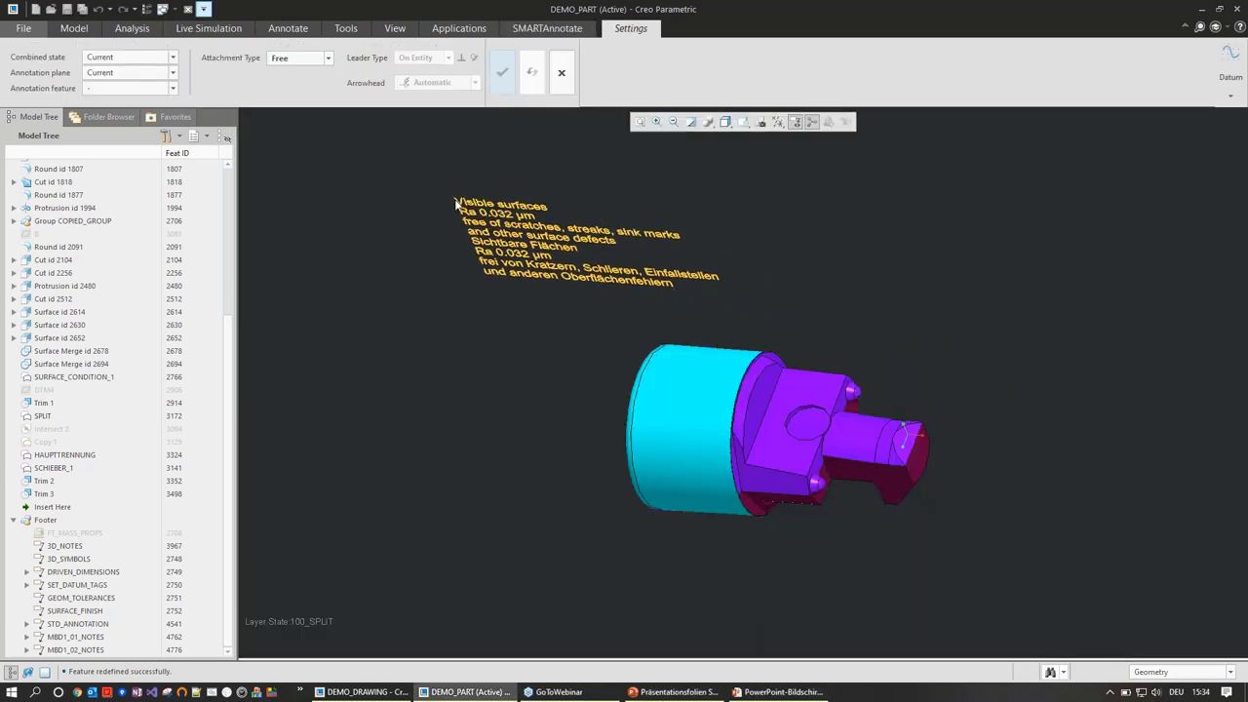
# Set the note's annotation plane to FRONT, its annotation feature to 3D_NOTES and its attachment type to With Leaders
pyautogui.click(173, 73)
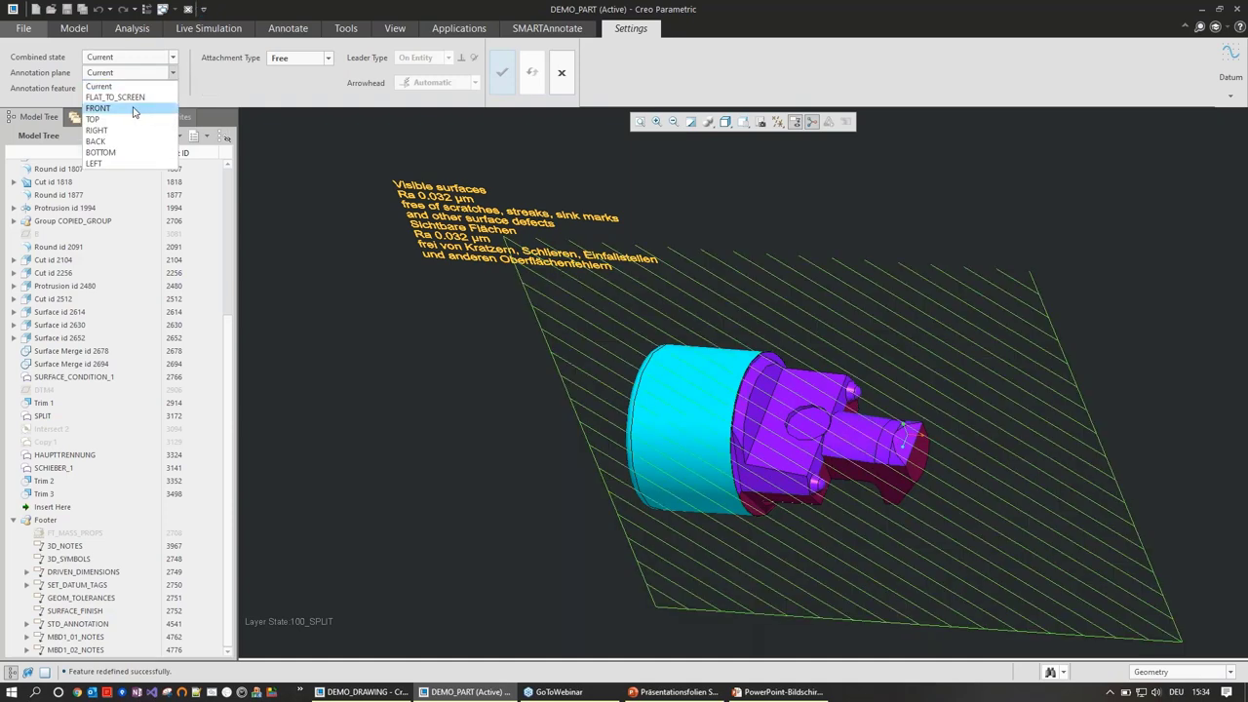
pyautogui.click(133, 109)
pyautogui.click(173, 88)
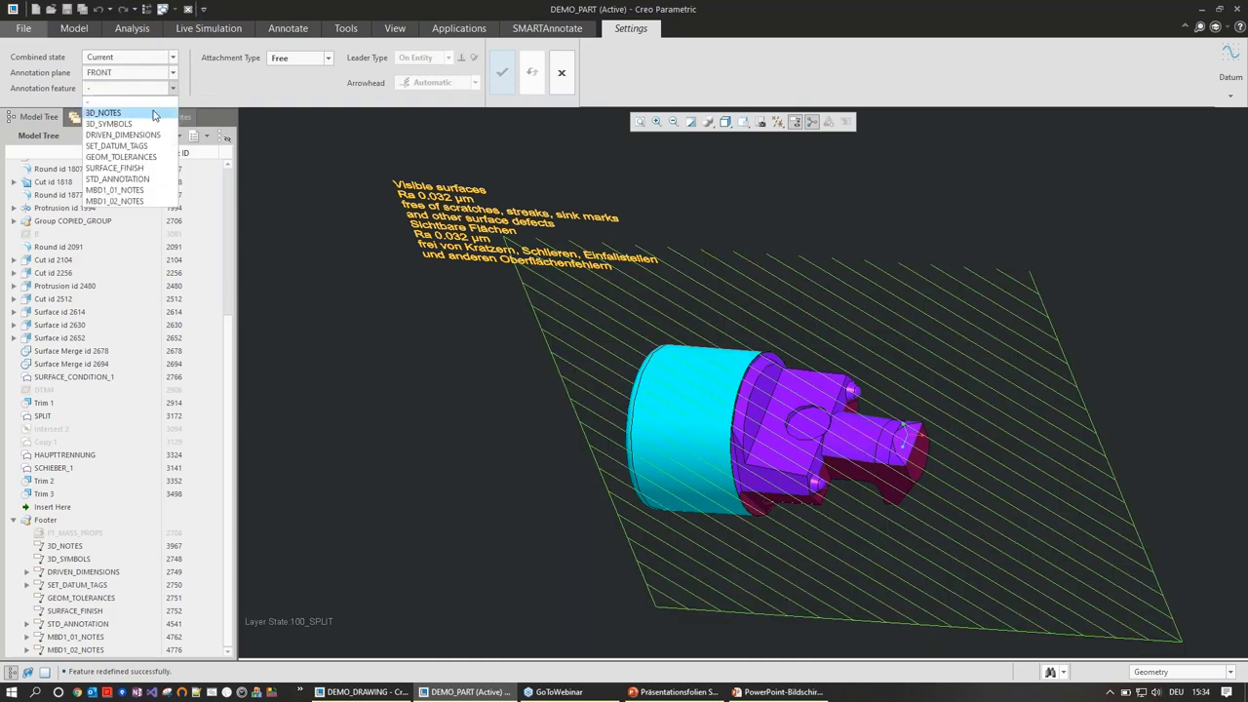
pyautogui.click(153, 113)
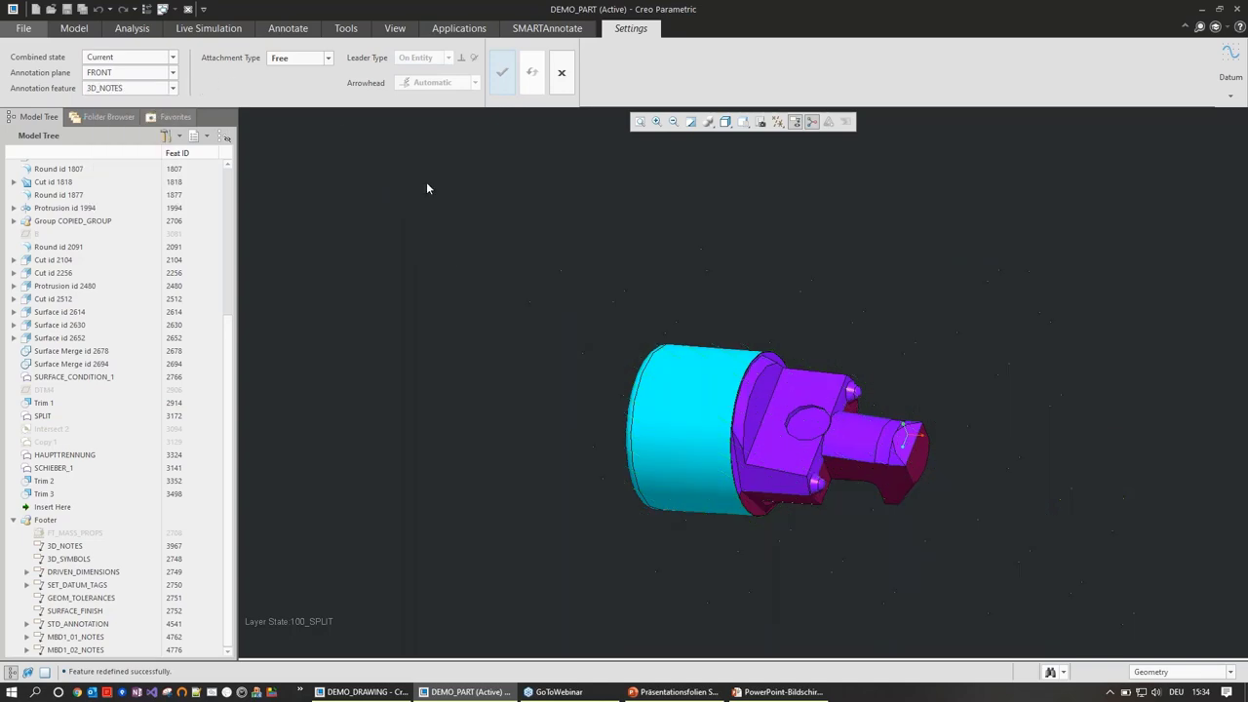
pyautogui.click(327, 58)
pyautogui.click(310, 83)
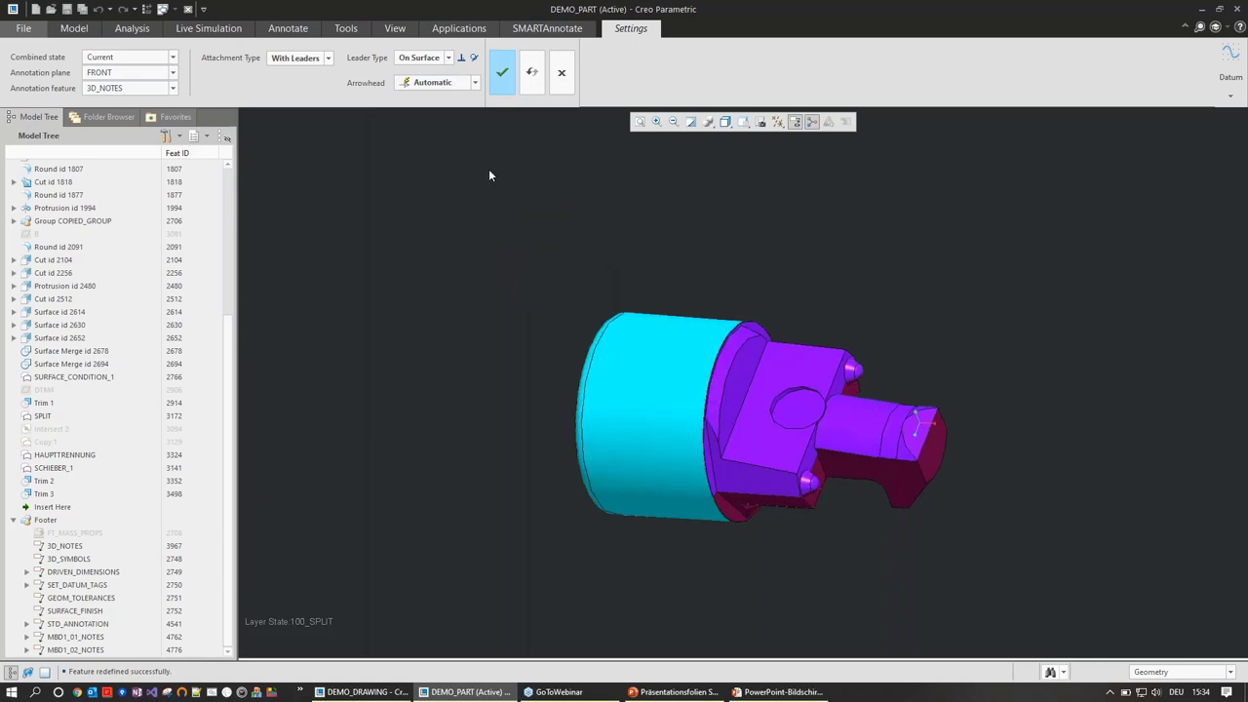
# Attach the note's leader to the cyan cylinder's surface, place the text above the part and finish the annotation session
pyautogui.scroll(3, 717, 333)
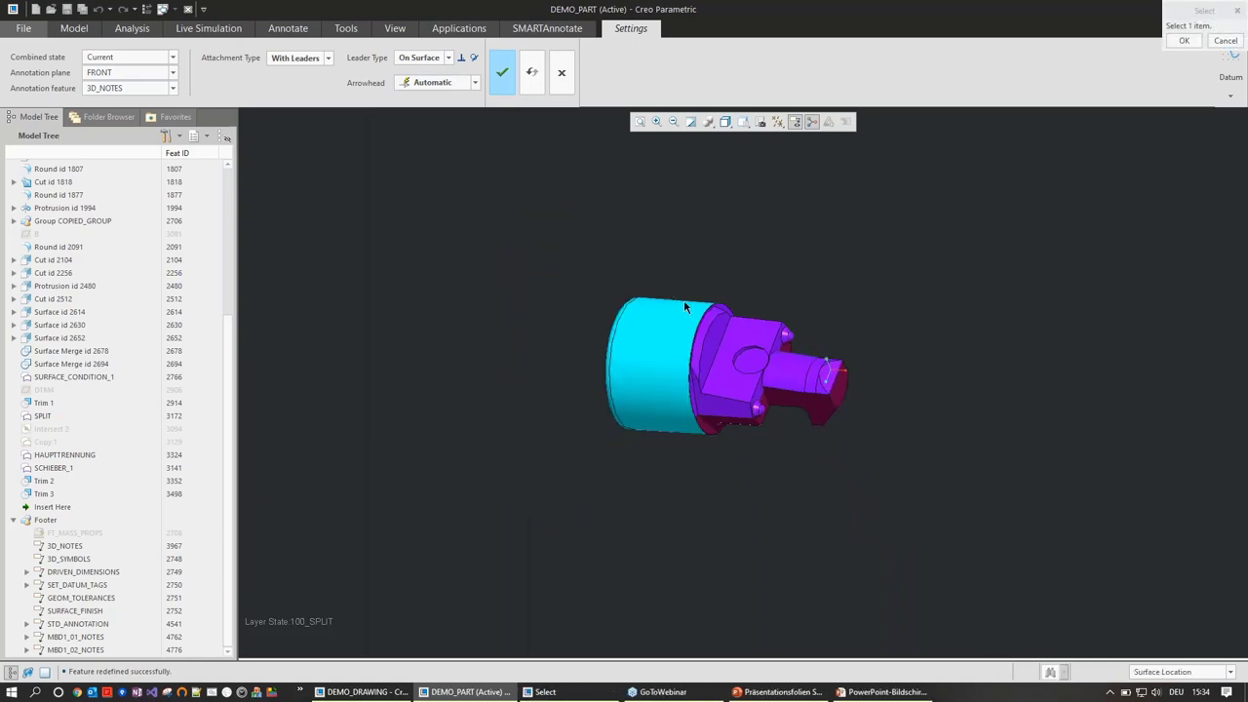
pyautogui.click(656, 312)
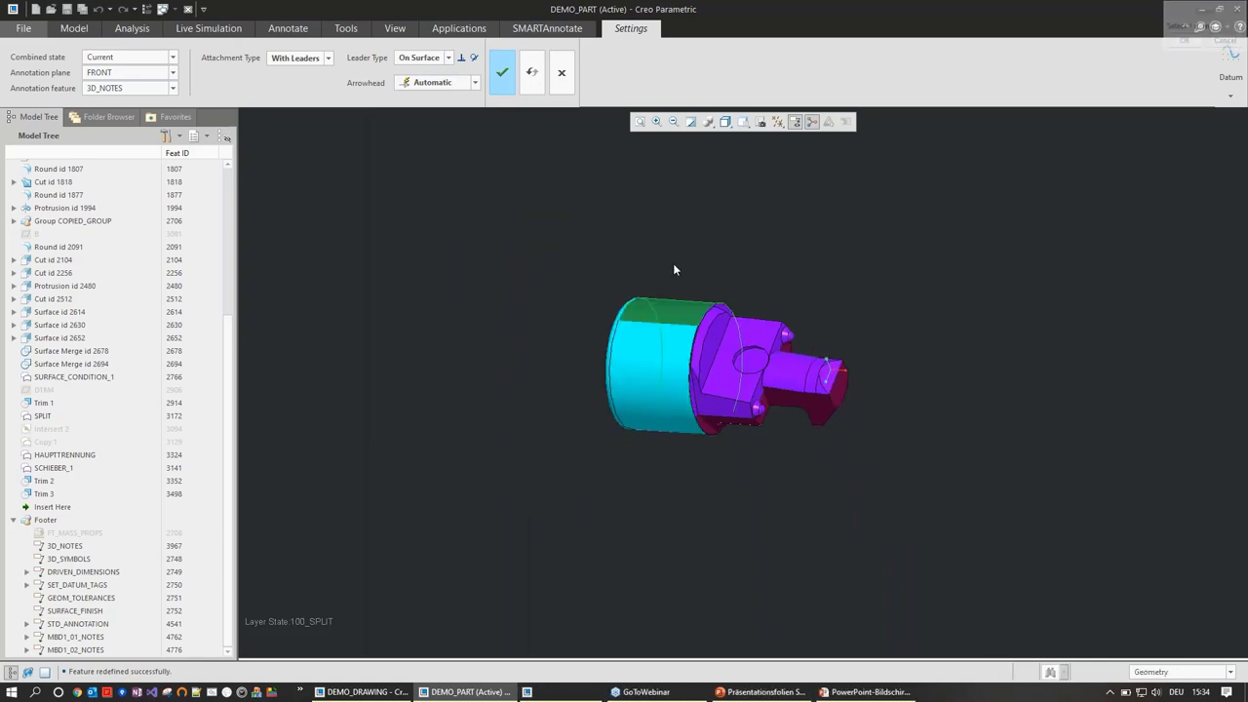
pyautogui.middleClick(715, 203)
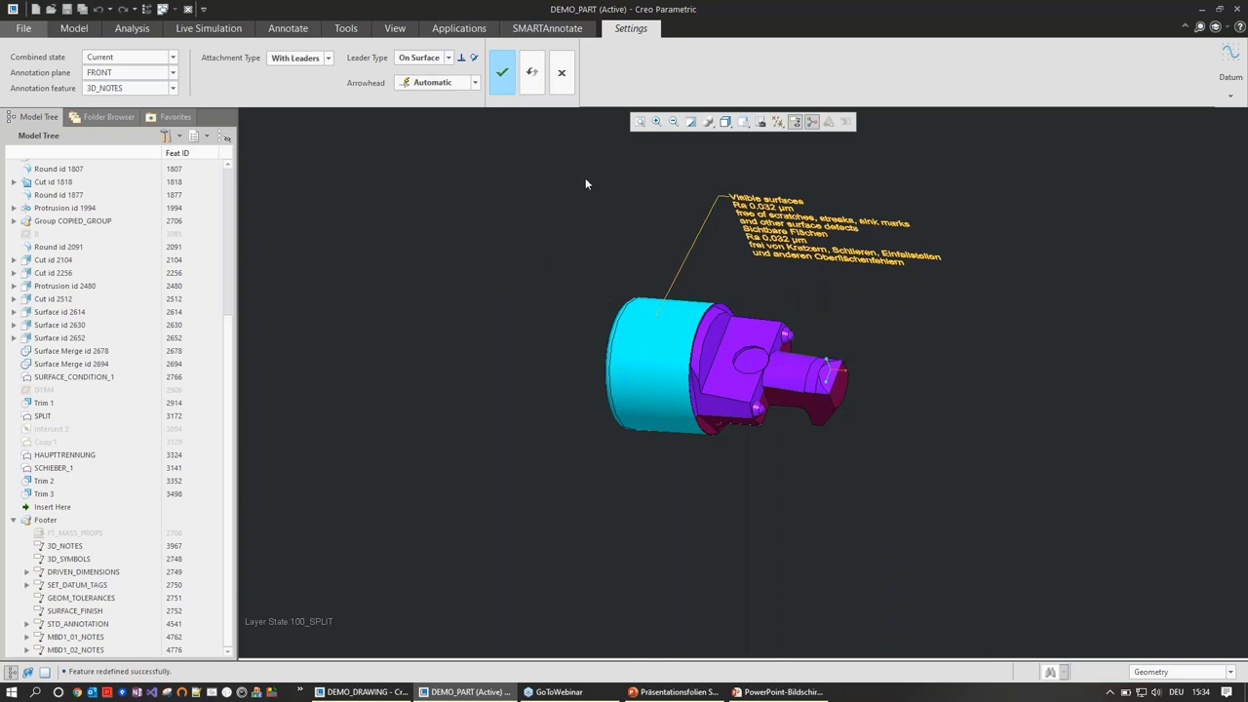
pyautogui.click(506, 88)
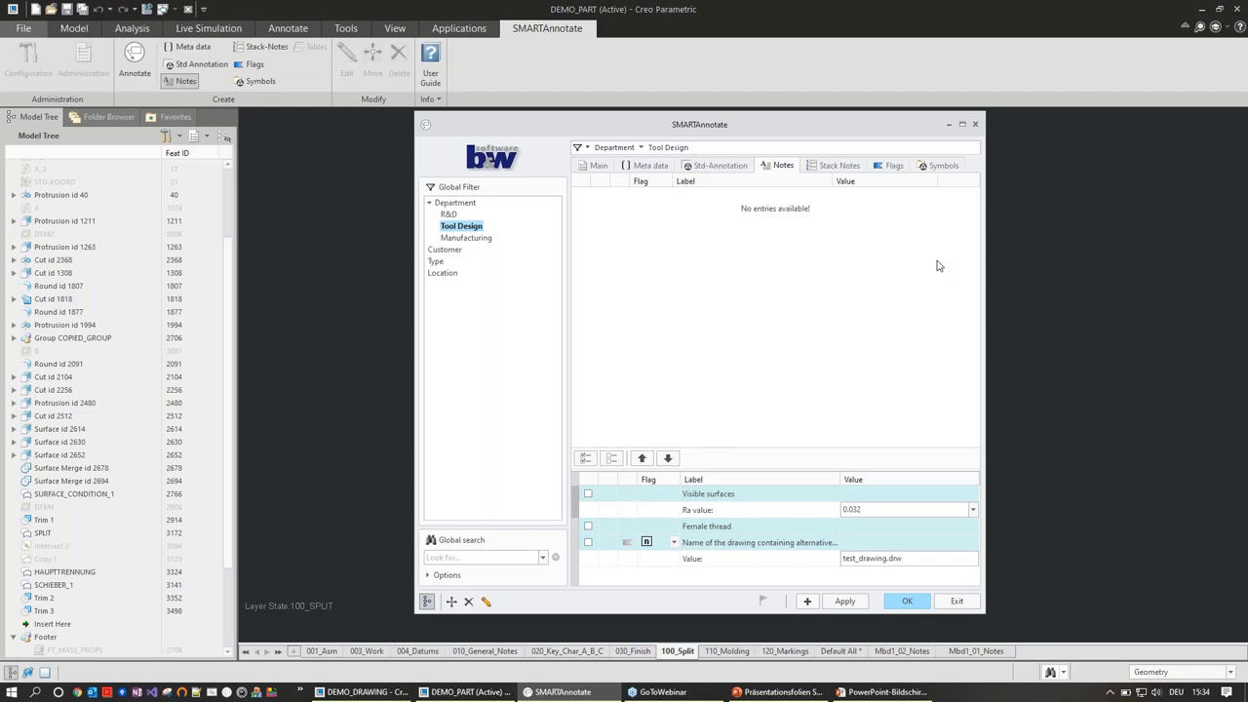
pyautogui.click(909, 600)
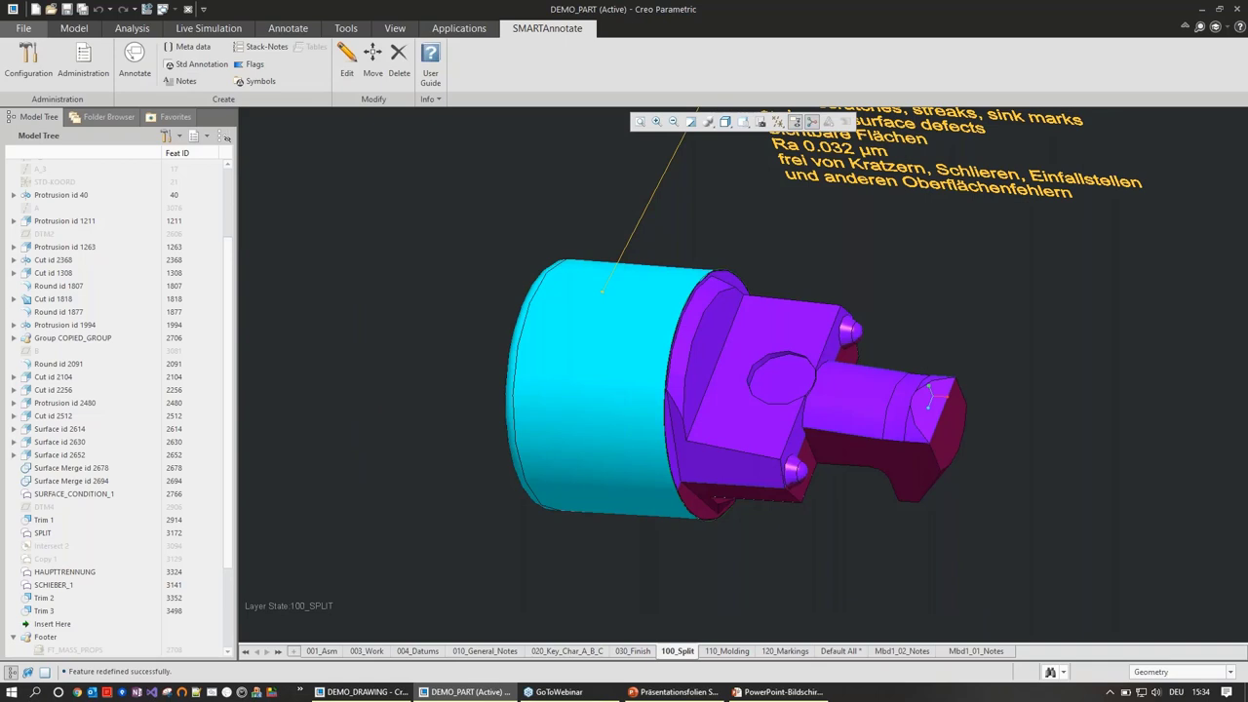
# Switch to the PowerPoint editing window with the SMARTAnnotate presentation slides
pyautogui.hotkey('alt', 'Tab')
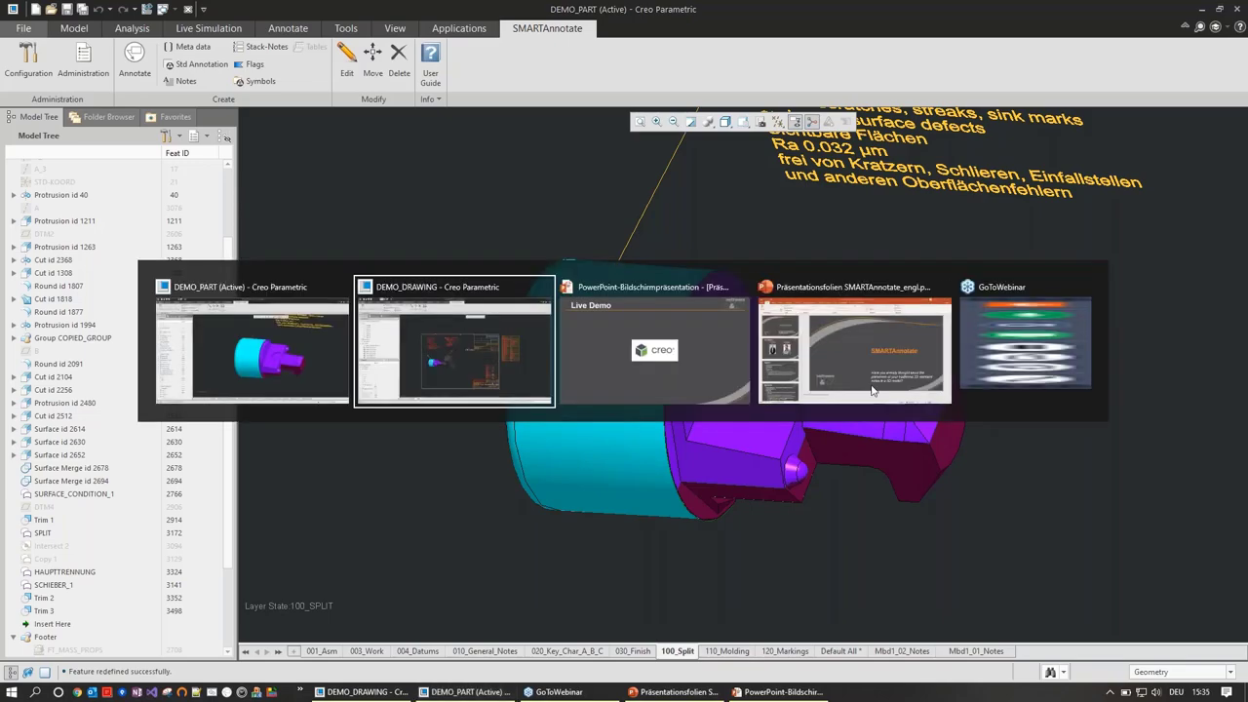
pyautogui.click(856, 348)
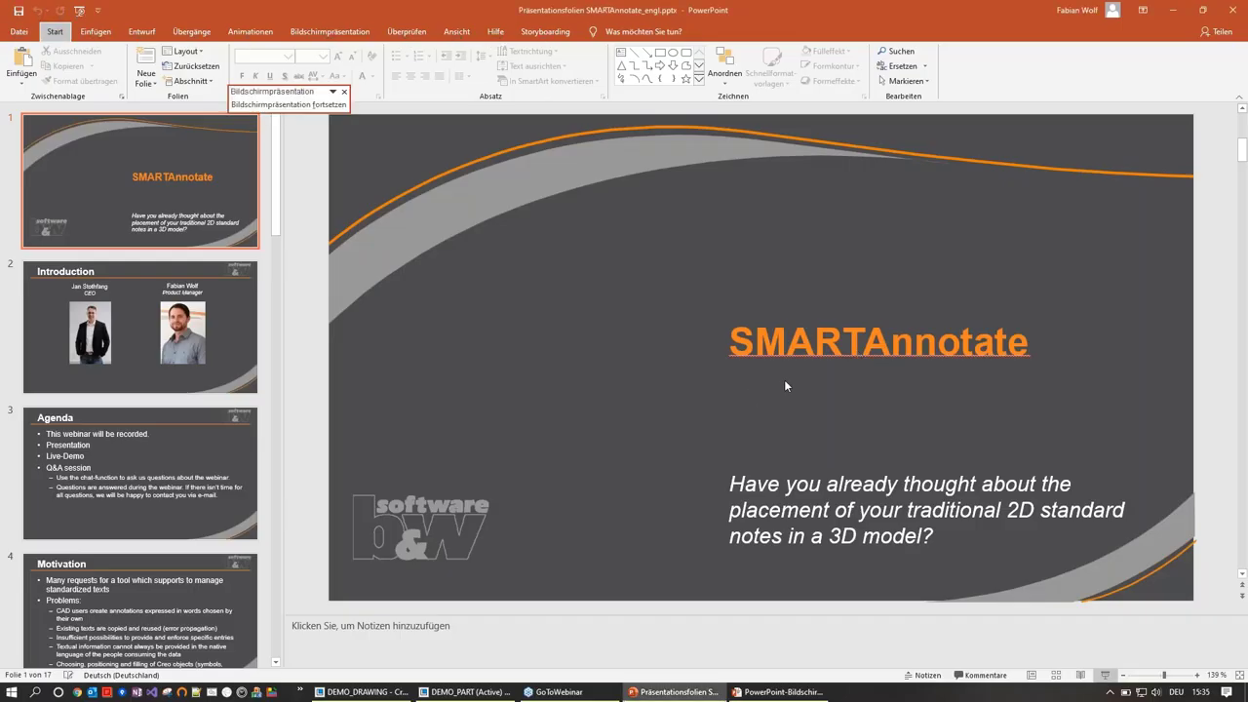